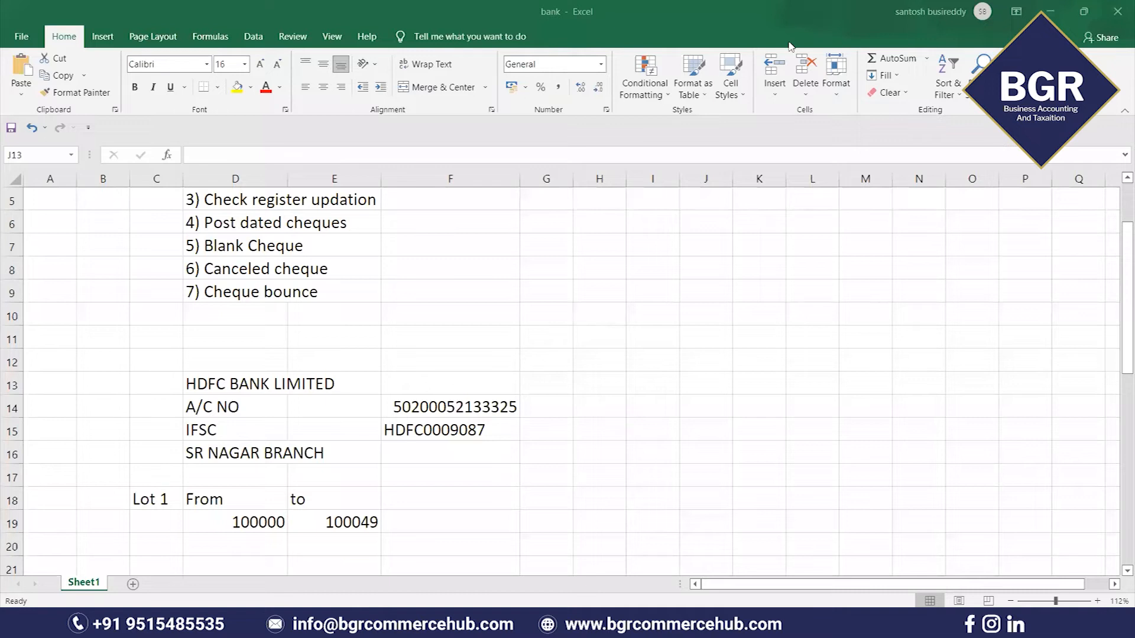
Step: Review the banking module topic list in the sheet, from the heading through cheque book series configuration, payment vouchers and cheque register updation
click(791, 47)
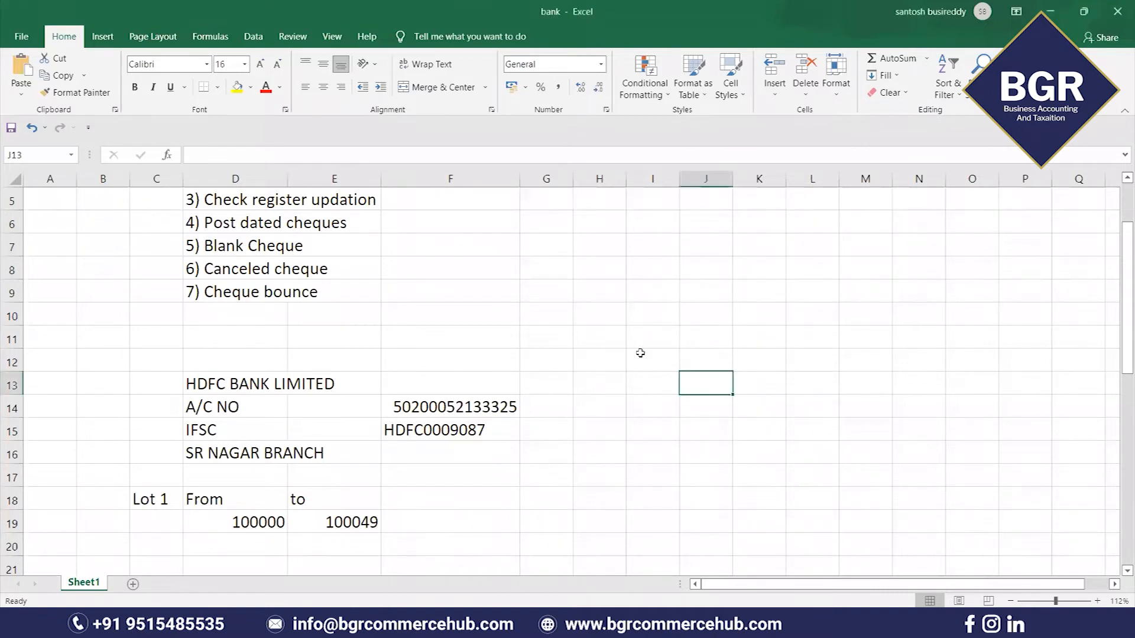
scroll(579, 418, up, 1)
scroll(583, 396, up, 1)
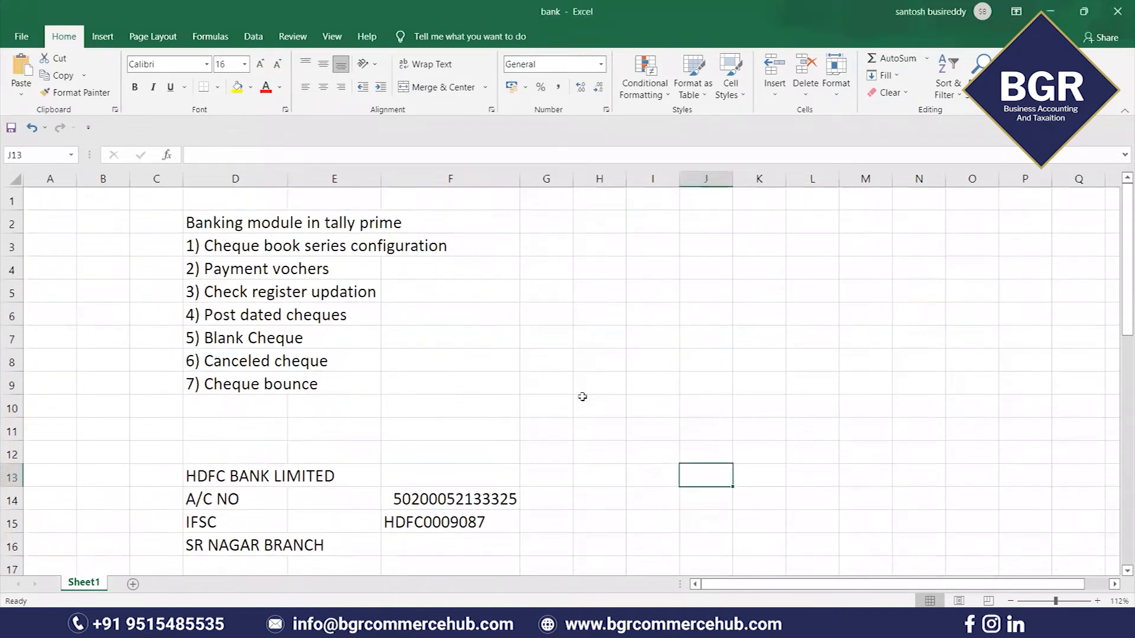
scroll(584, 390, down, 3)
scroll(584, 388, up, 3)
click(208, 232)
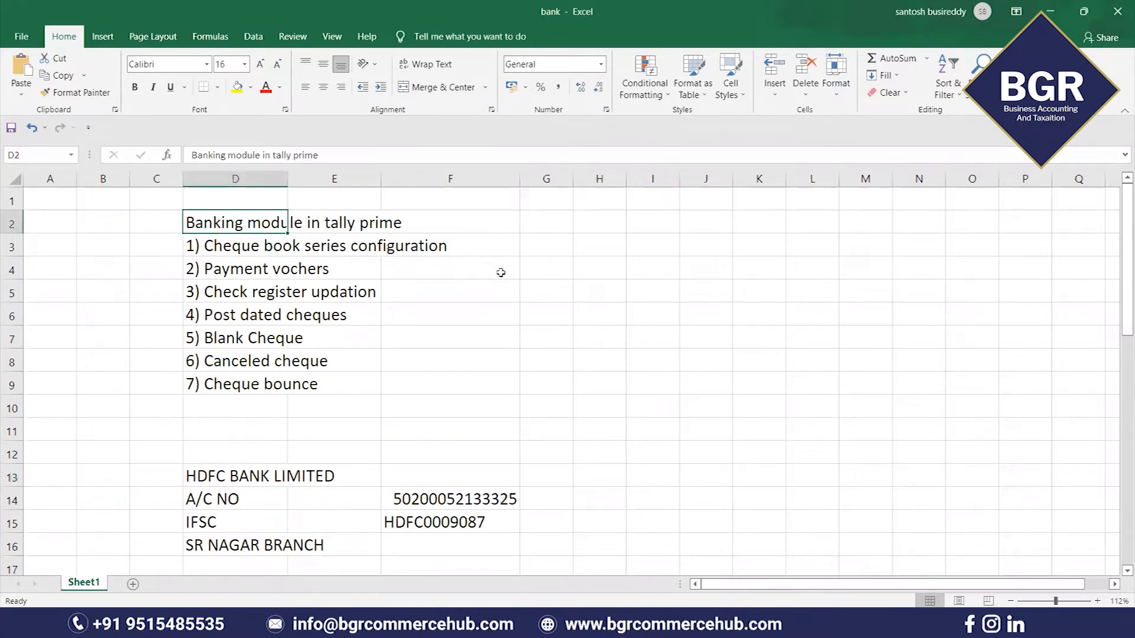
click(206, 249)
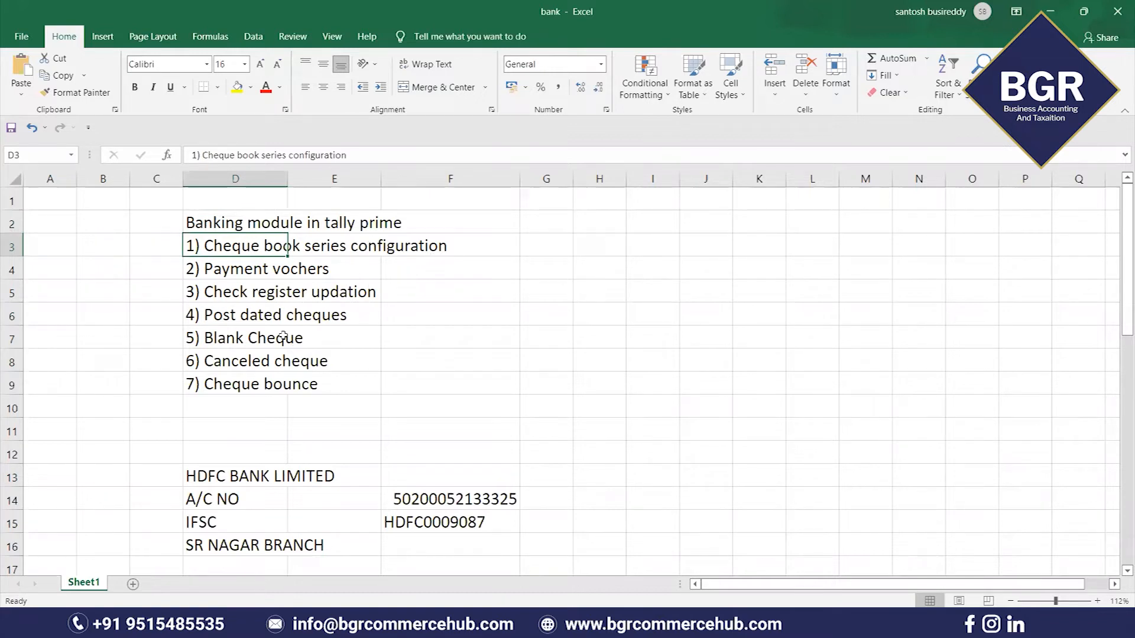
click(242, 271)
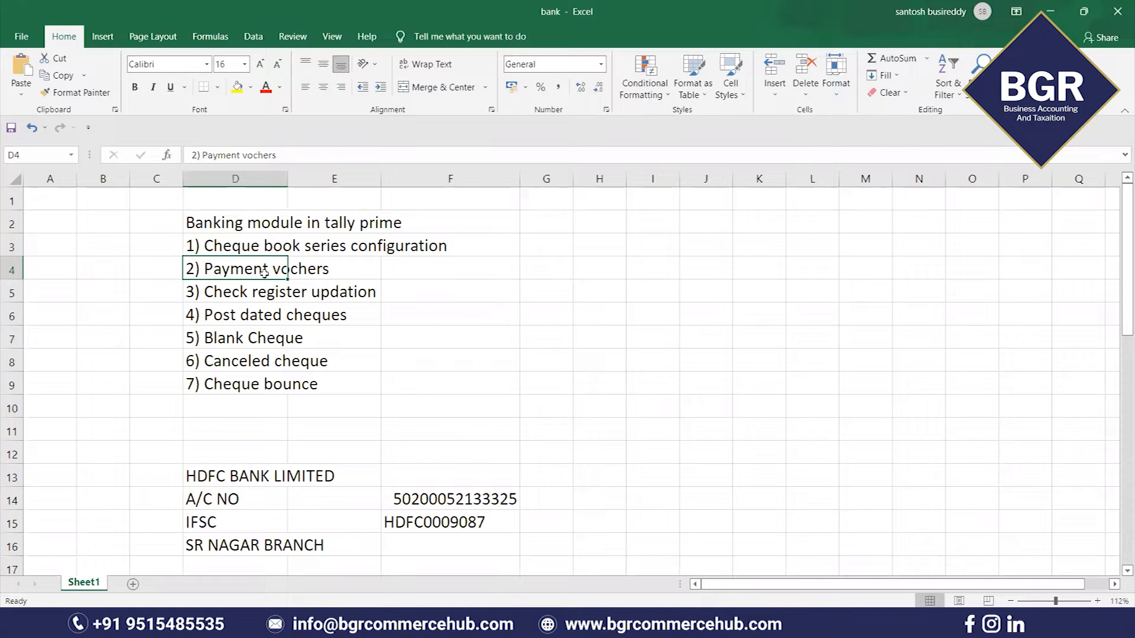
click(233, 292)
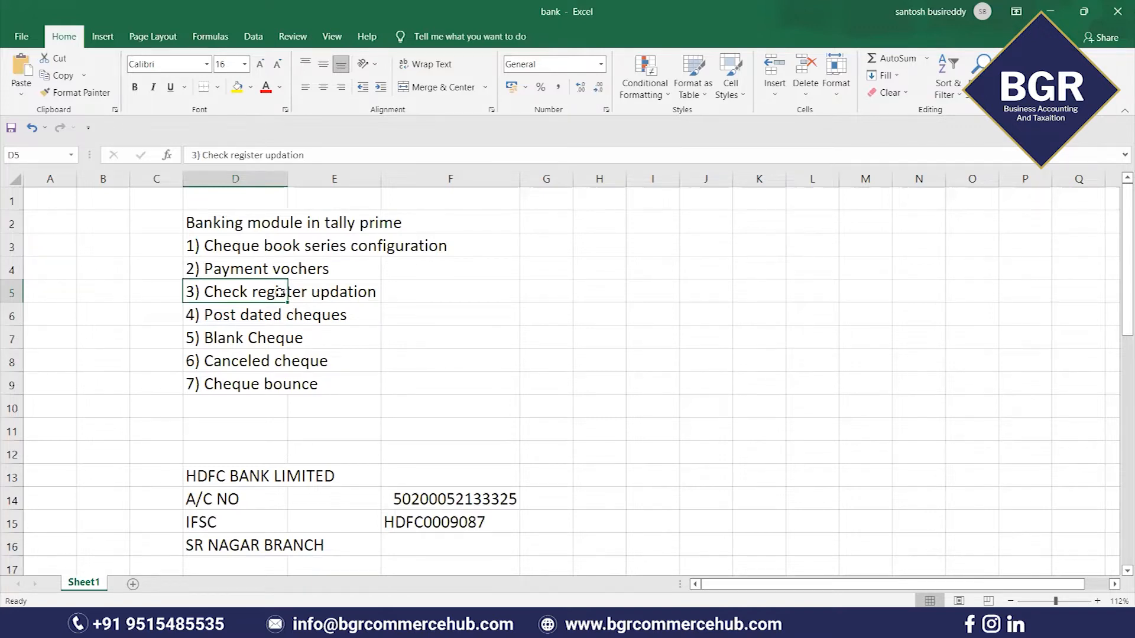
Step: Switch to TallyPrime and open the Cheque Register report from the Banking Utilities
click(723, 623)
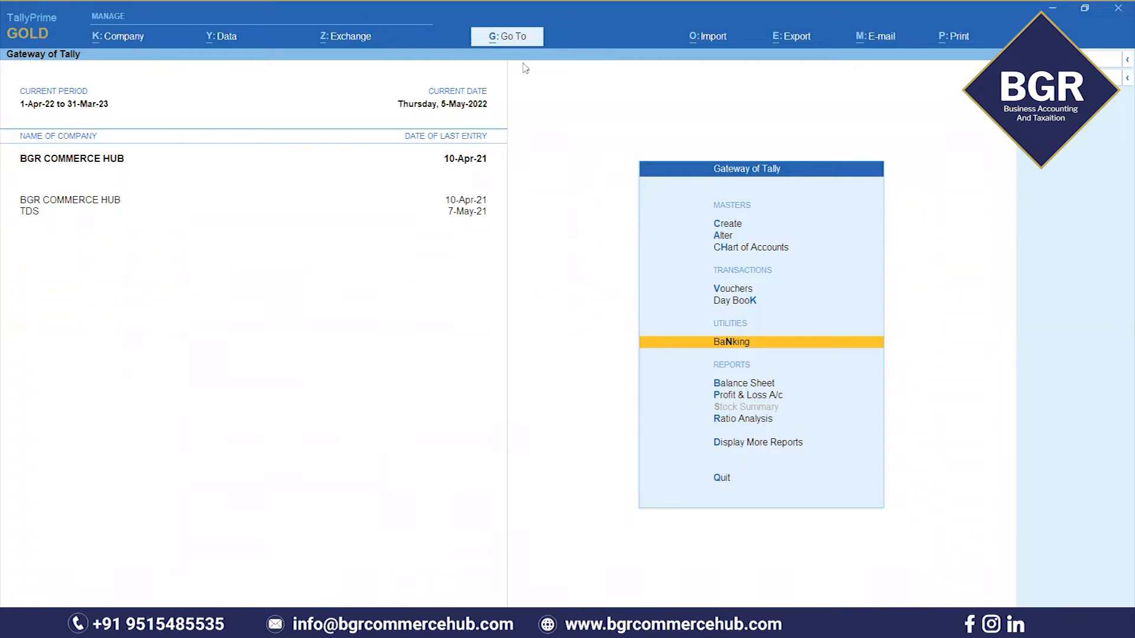
click(517, 37)
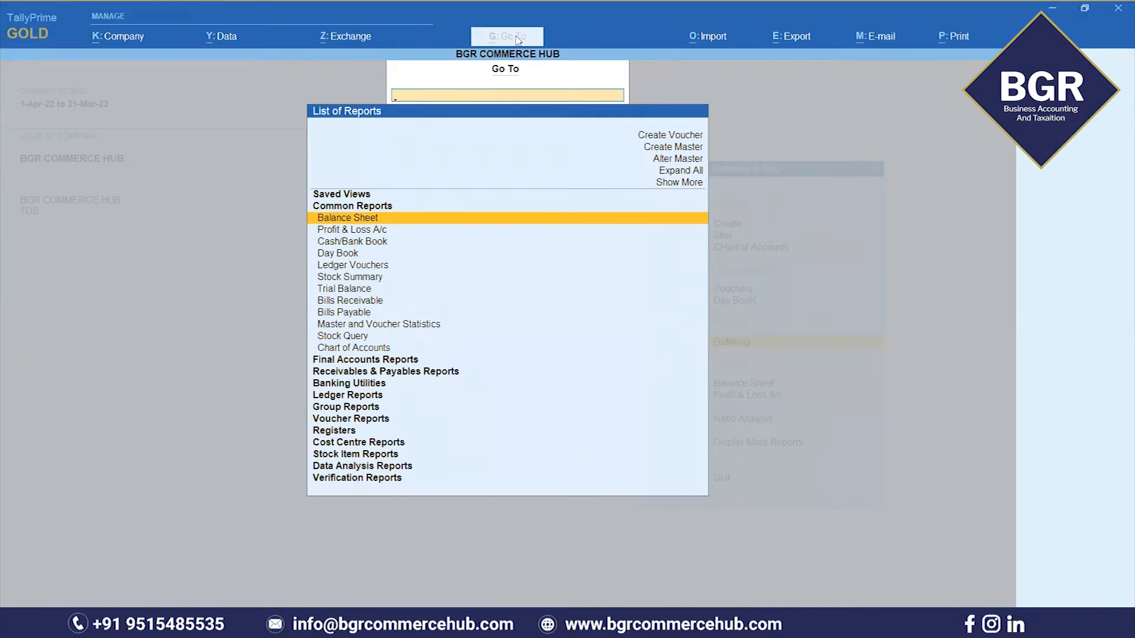
key(Down)
key(Down)
key(Down)
key(Down)
key(Down)
key(Down)
key(Down)
key(Down)
key(Down)
key(Down)
key(Down)
key(Down)
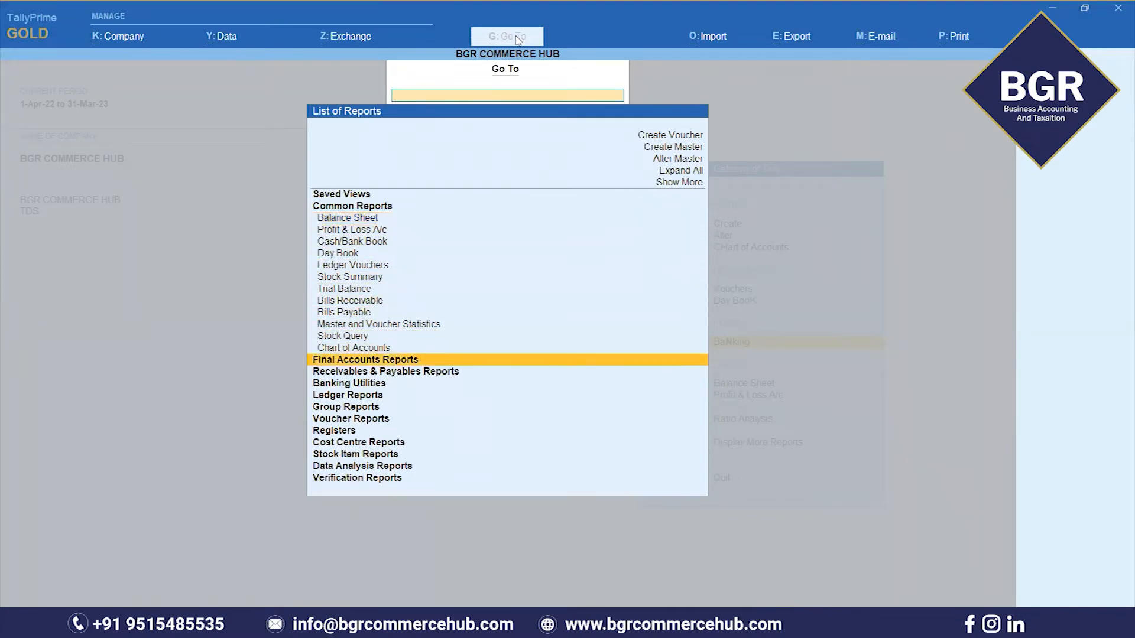
key(Down)
key(Down)
key(Return)
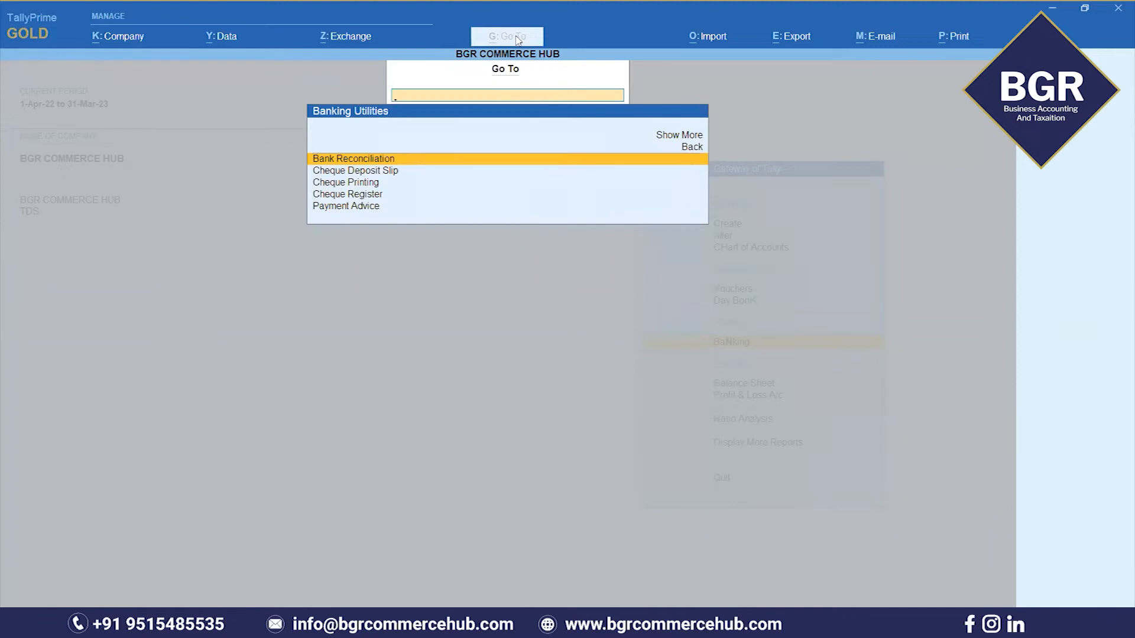
key(Down)
key(Down)
key(Down)
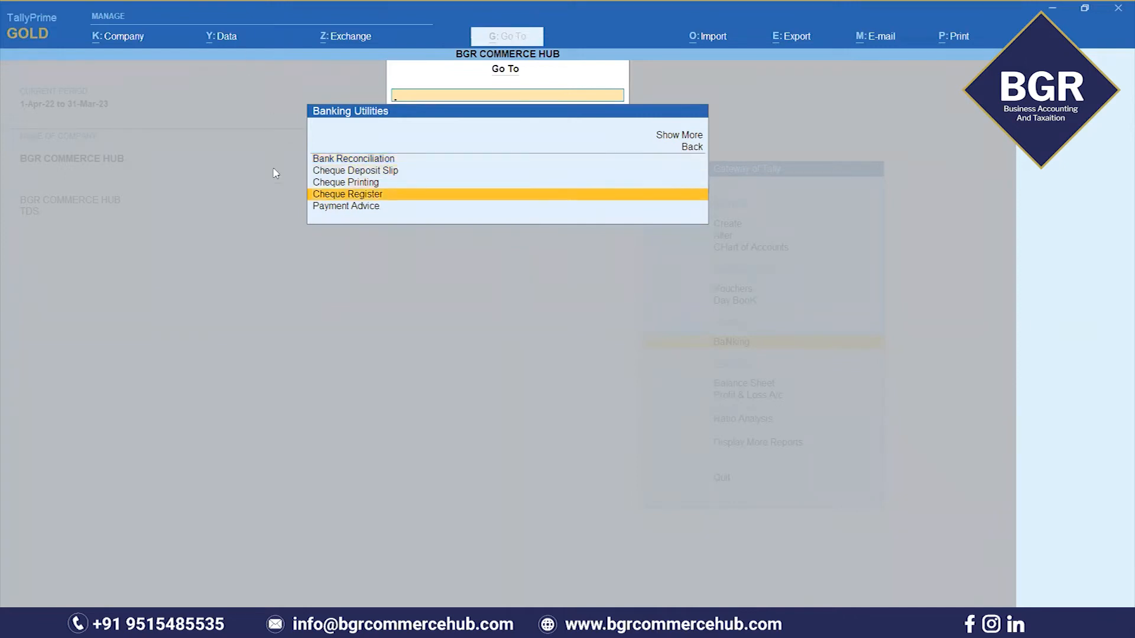
click(369, 195)
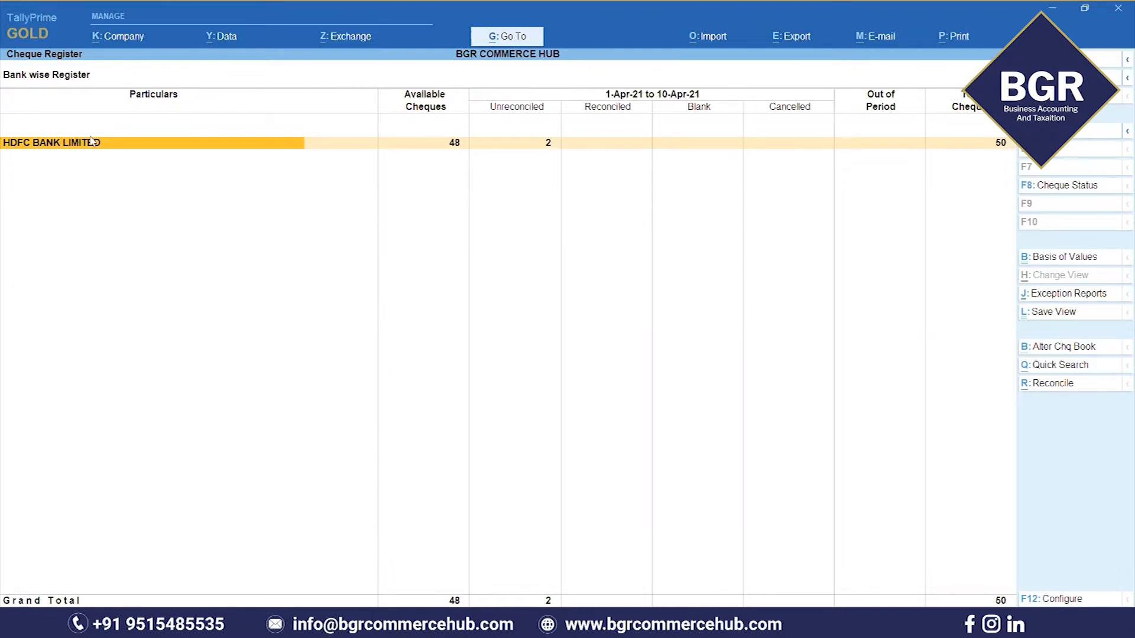
Step: Open the HDFC BANK LIMITED cheque ranges and view the available cheques of HDFC CHEQUE BOOK 1
click(113, 152)
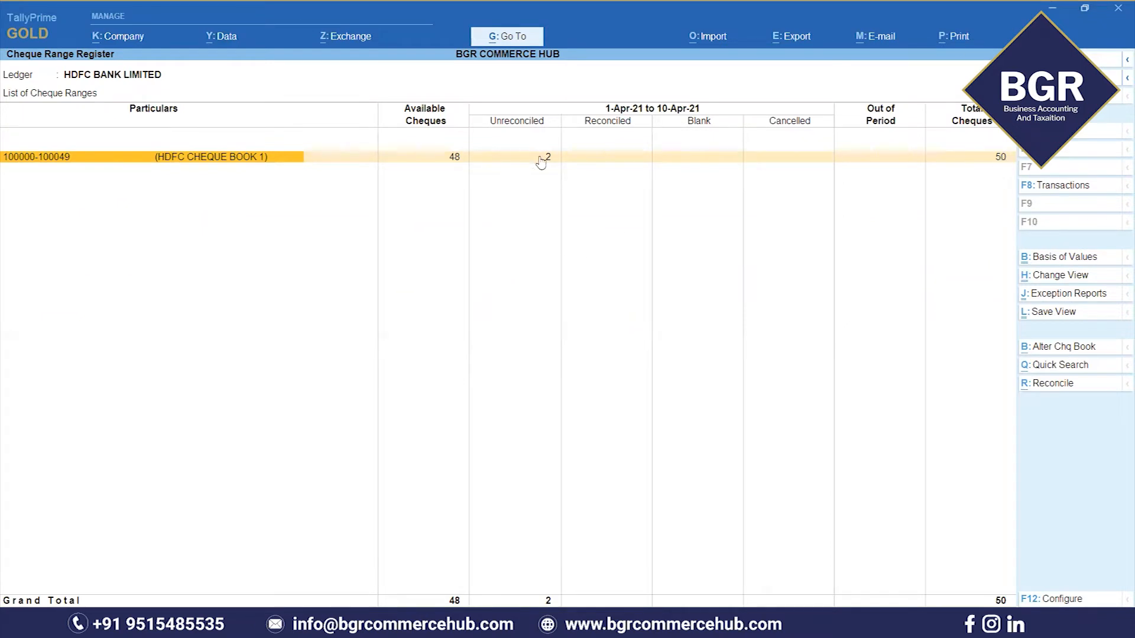
click(454, 161)
click(455, 164)
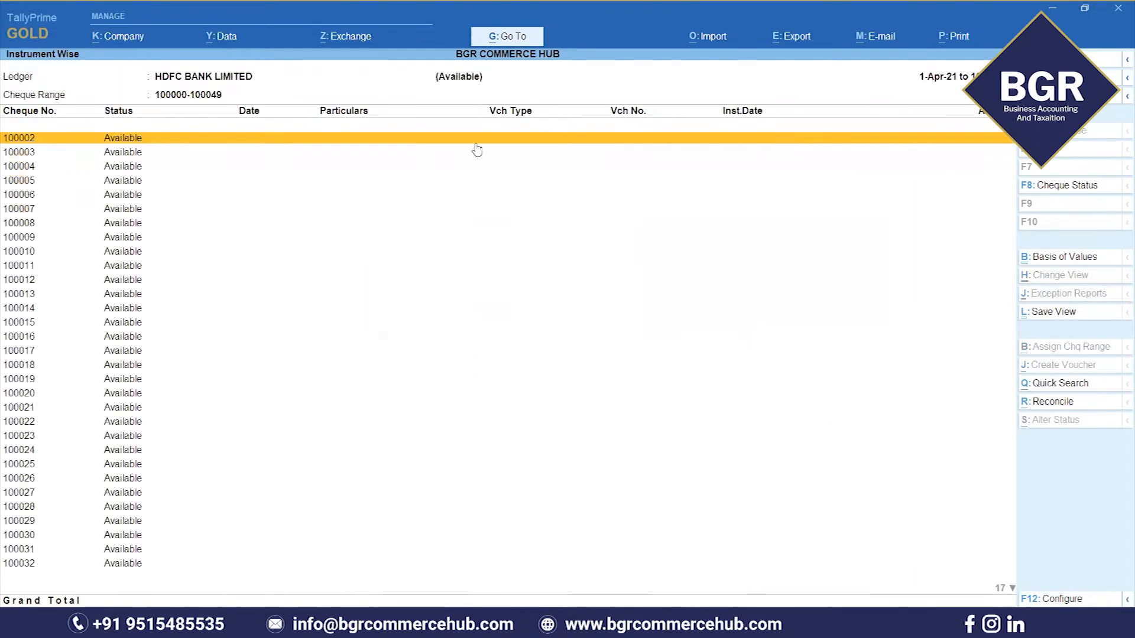
key(Escape)
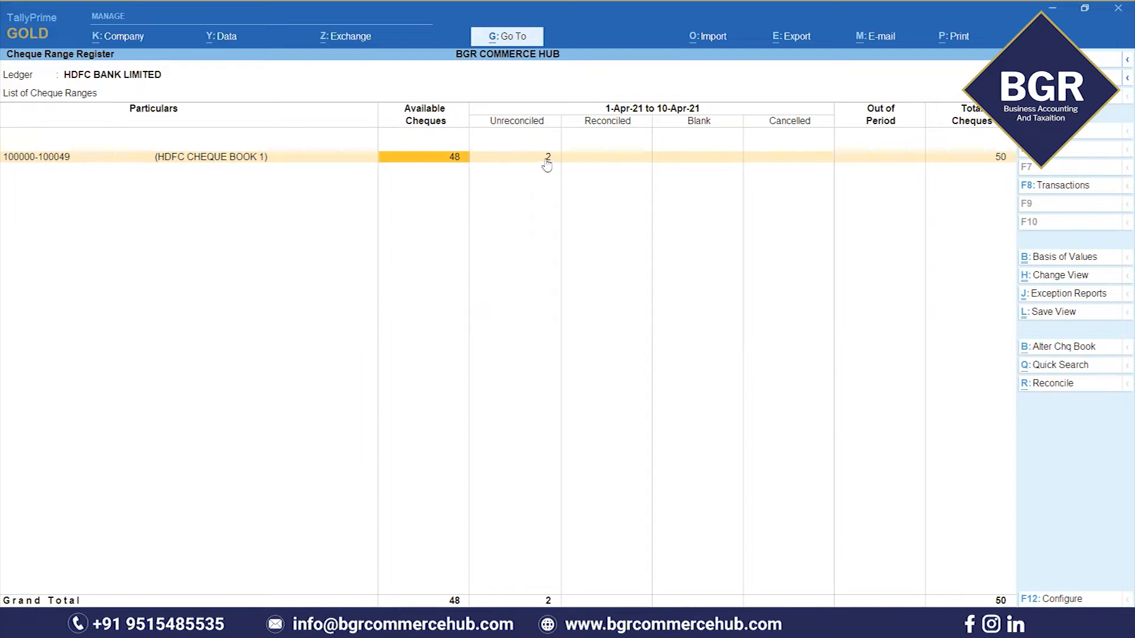
Step: Open the instrument-wise list of all cheques in HDFC CHEQUE BOOK 1 and examine the unreconciled payments and the first available cheque
key(Left)
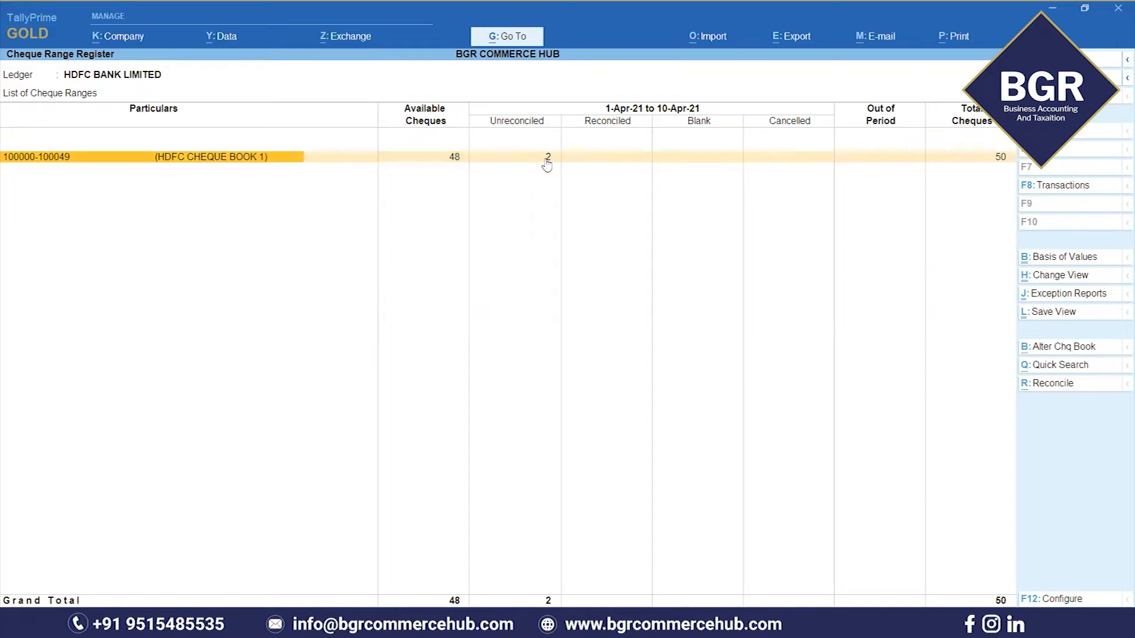
key(Return)
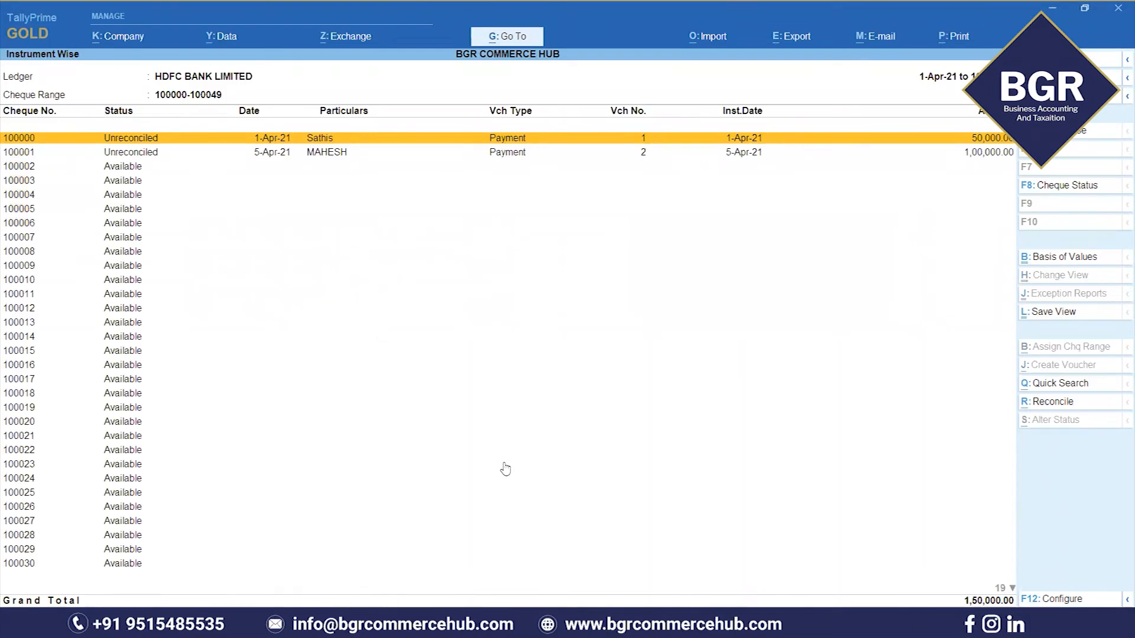
click(116, 152)
click(144, 139)
click(31, 155)
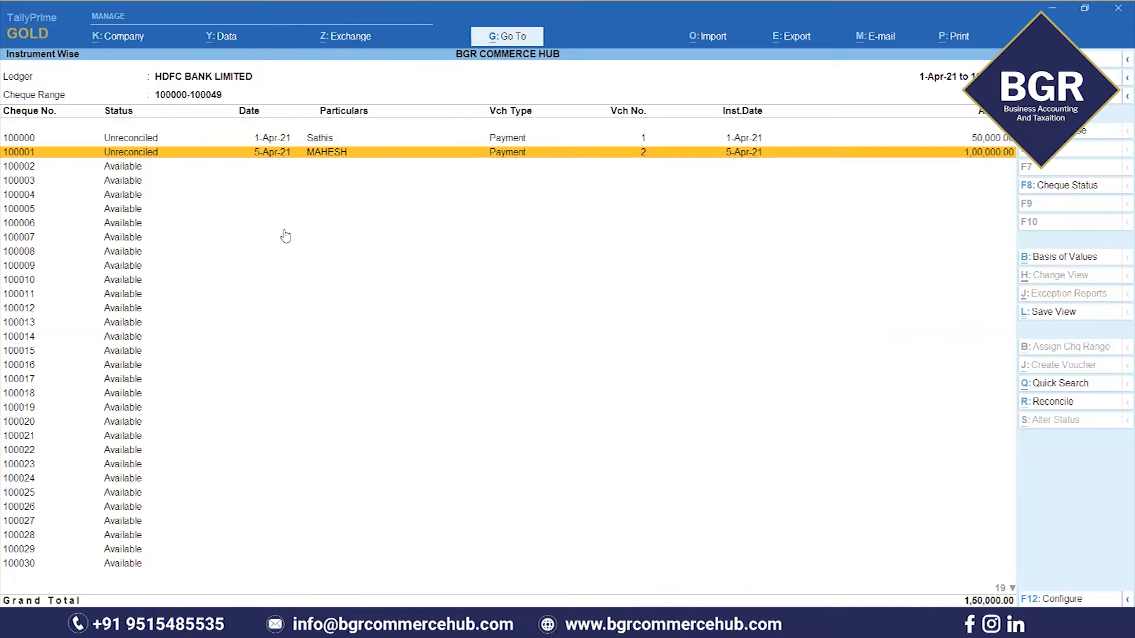
click(32, 168)
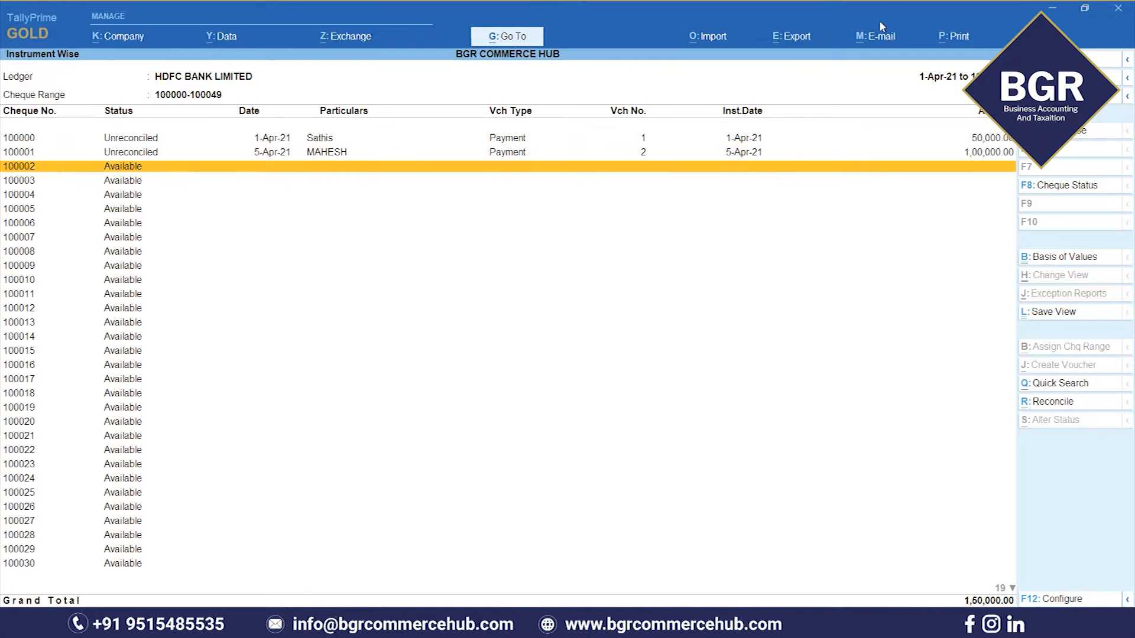
Step: Return to the Excel bank workbook and copy the "4) Post dated cheques" heading from D6 into cell C44
click(1050, 10)
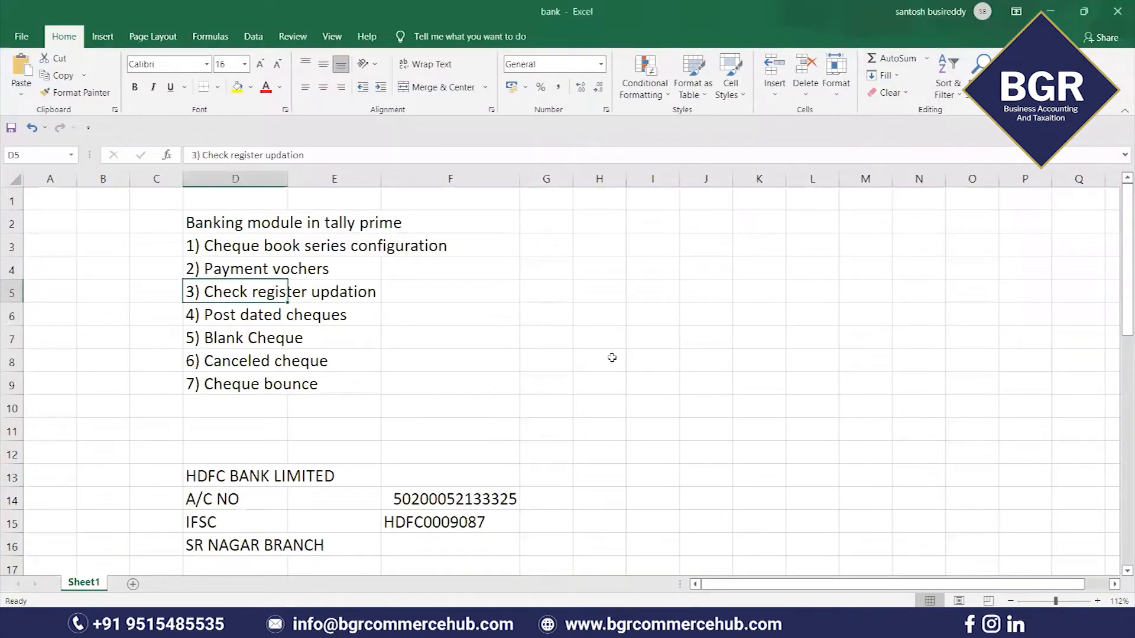
scroll(680, 304, down, 1)
click(680, 304)
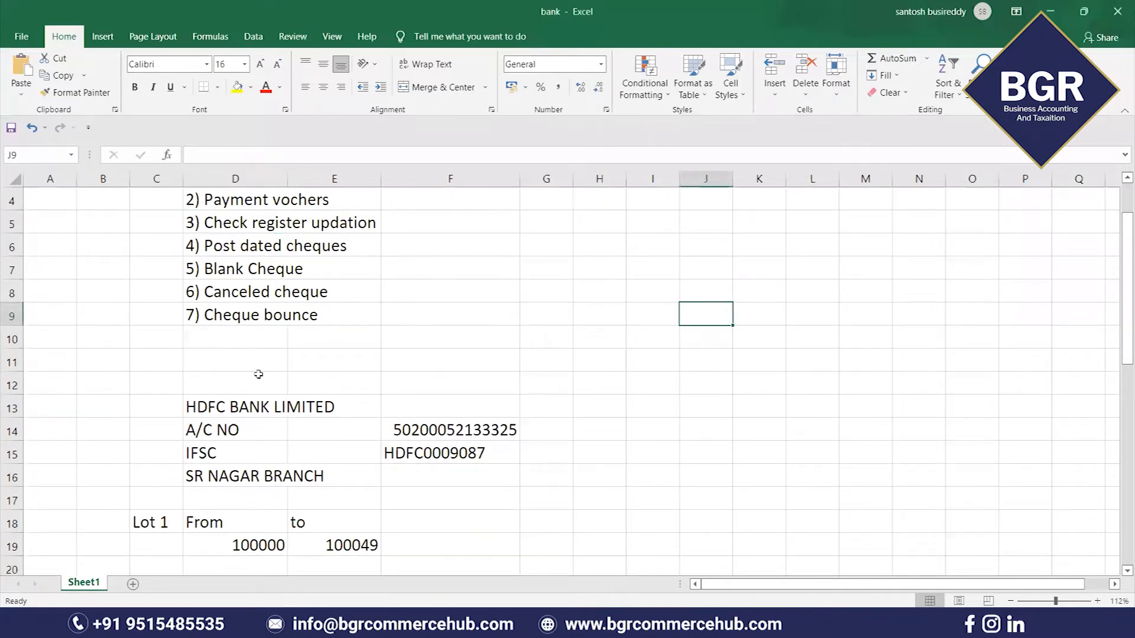
click(224, 248)
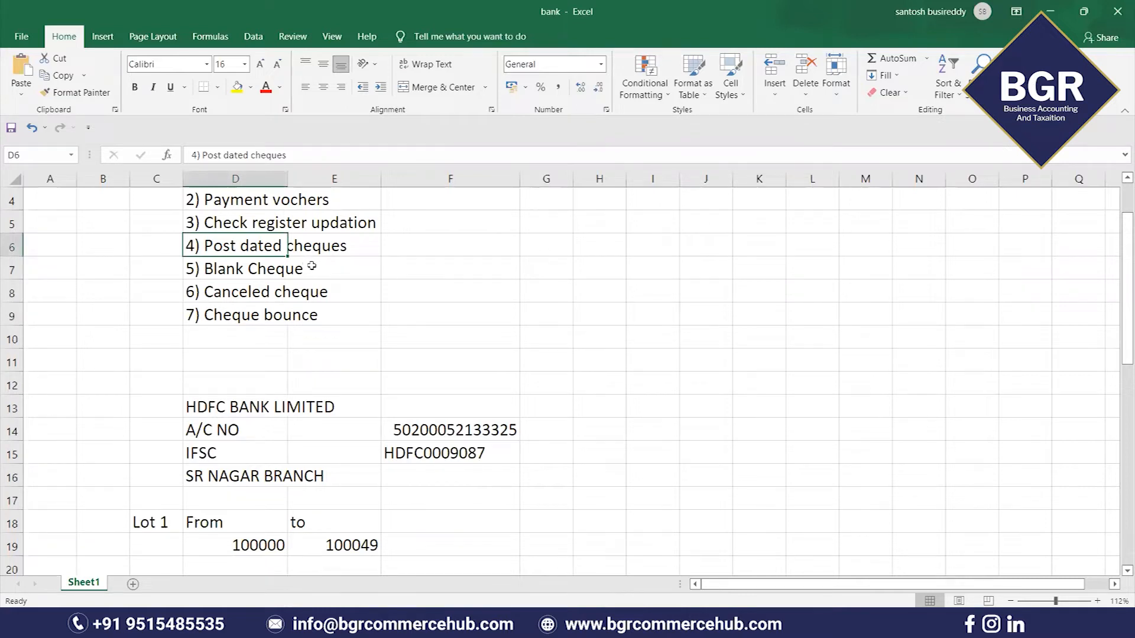
click(393, 323)
click(231, 248)
key(ctrl+c)
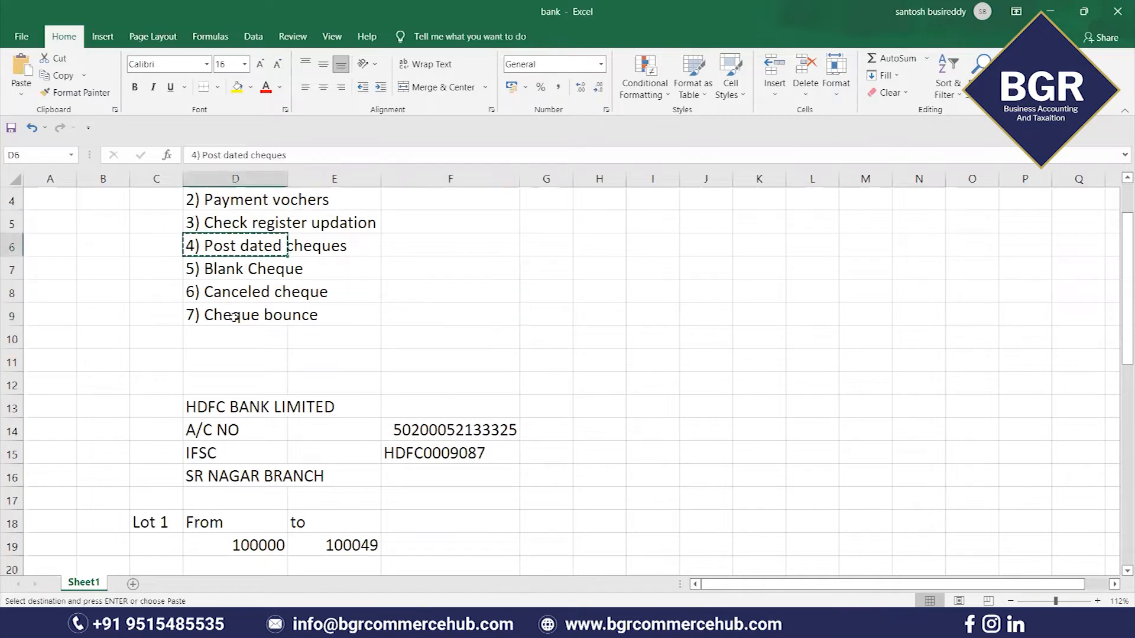
scroll(247, 264, down, 12)
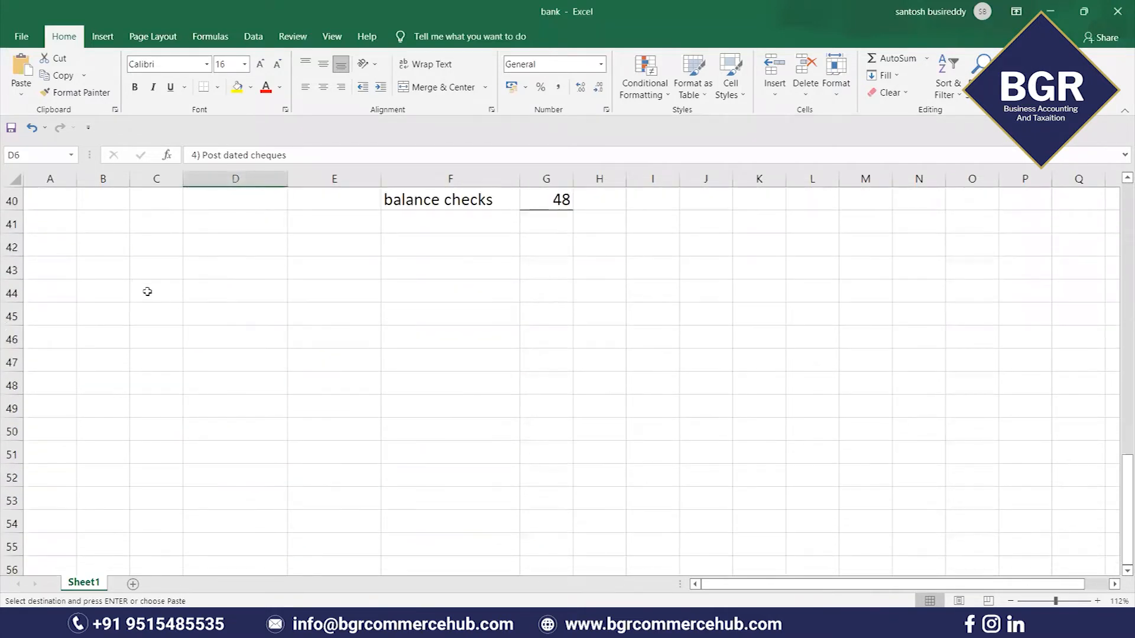
click(147, 293)
key(ctrl+v)
click(431, 405)
click(156, 294)
Step: Enter in cell D45 "today you are issuing the cheque but cheque is future date that means the cheque is valid from cheque date from future date"
click(264, 316)
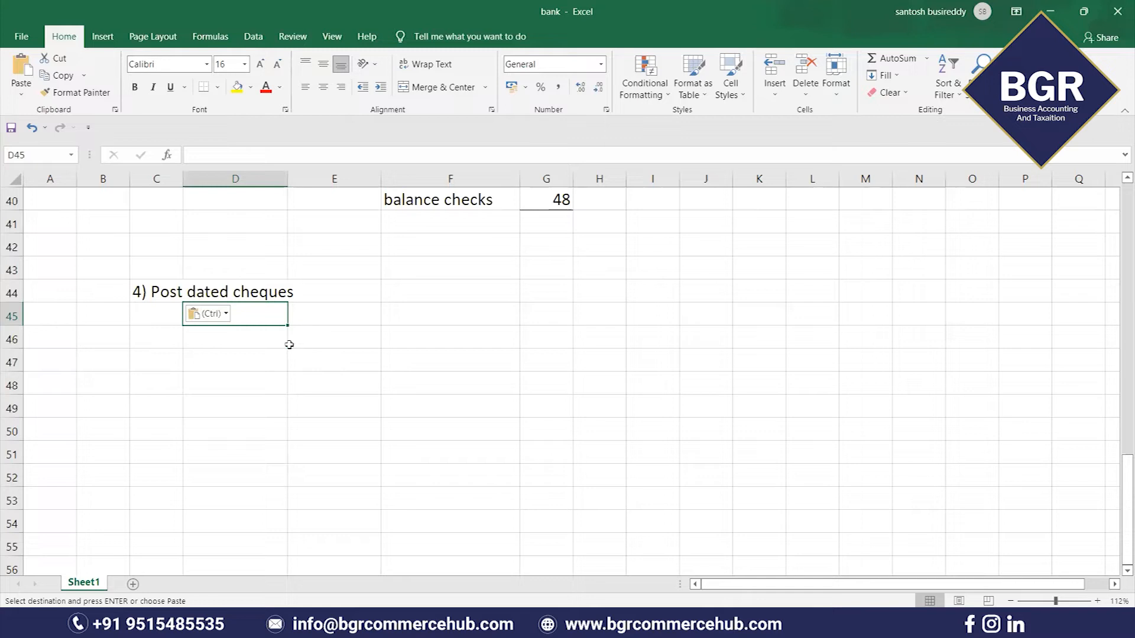
click(260, 320)
text(t)
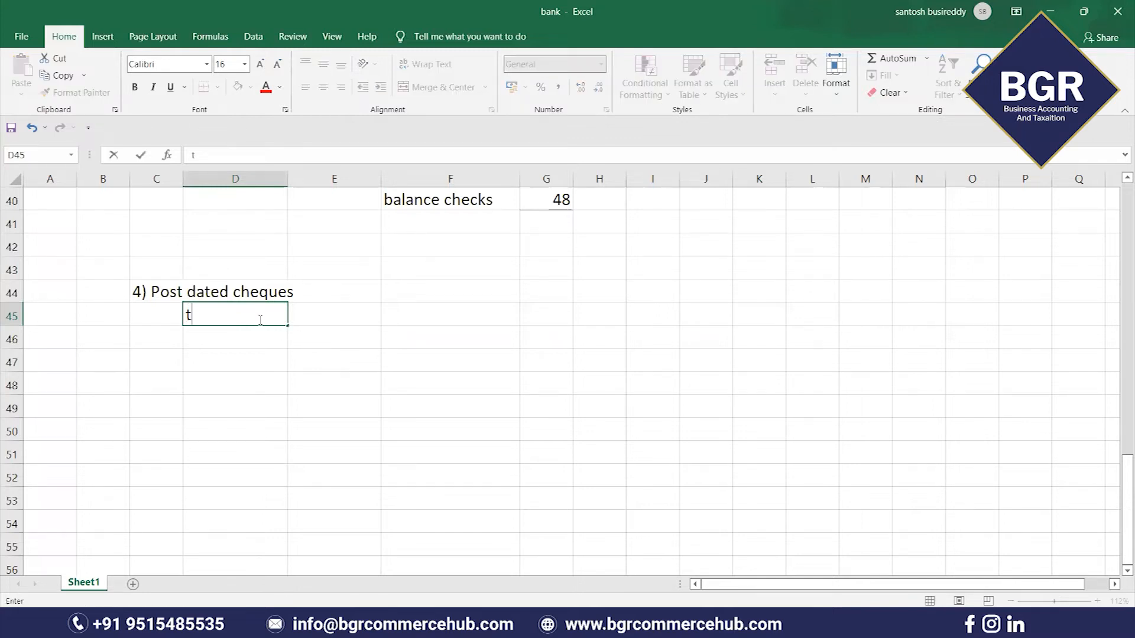
text(oday you are issuing the cheque but ch)
text(e)
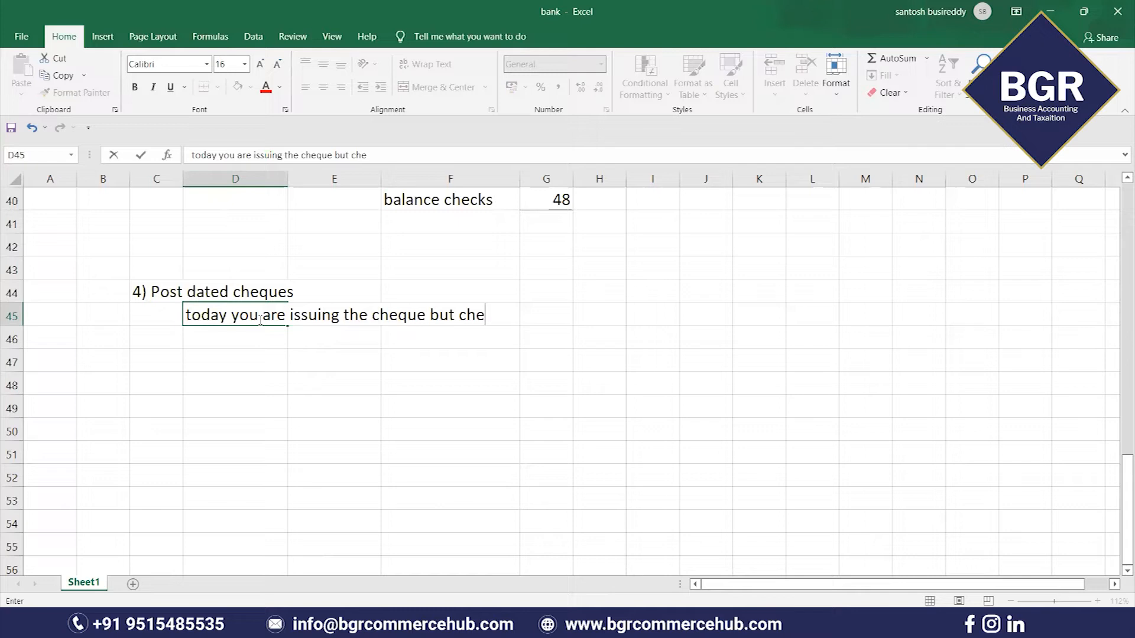
text(que is future date)
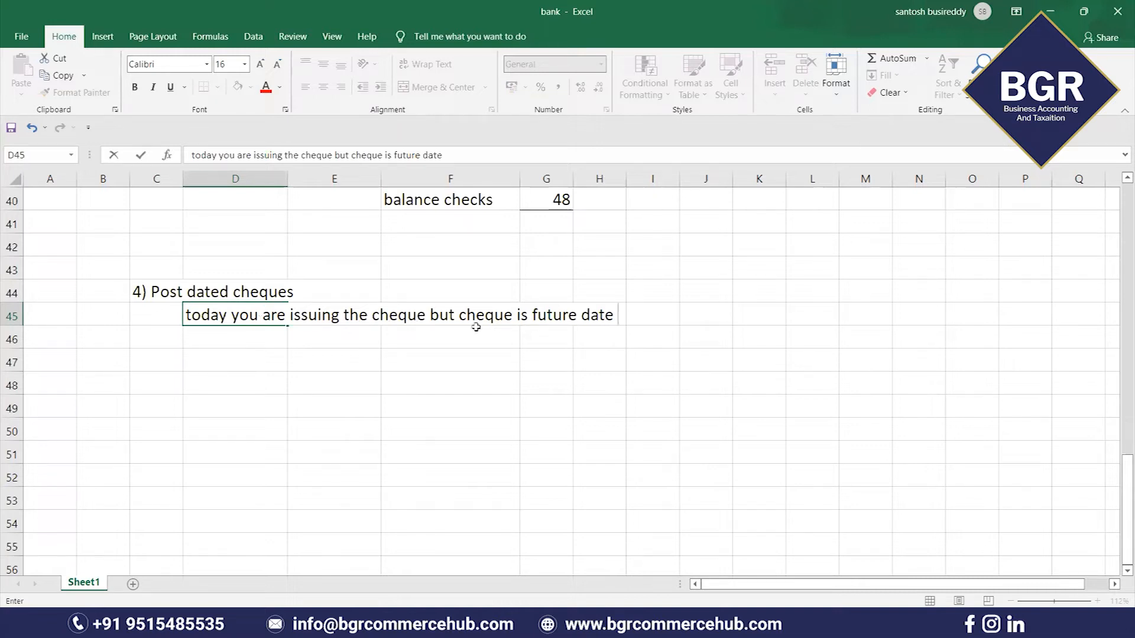
text( that means the che)
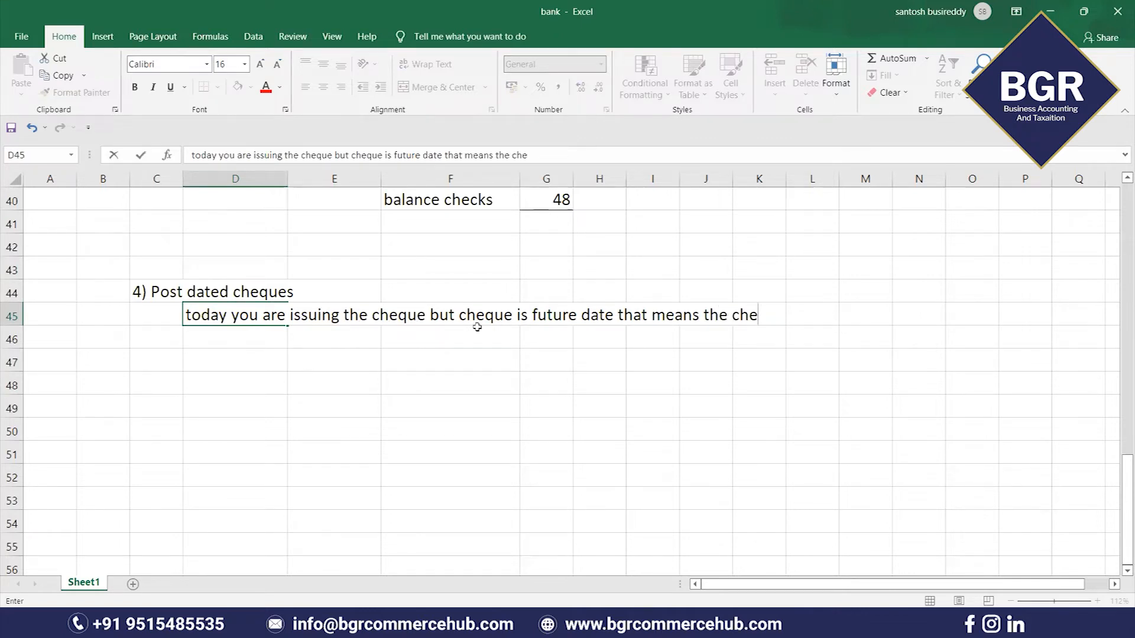
text(que )
text(is valid)
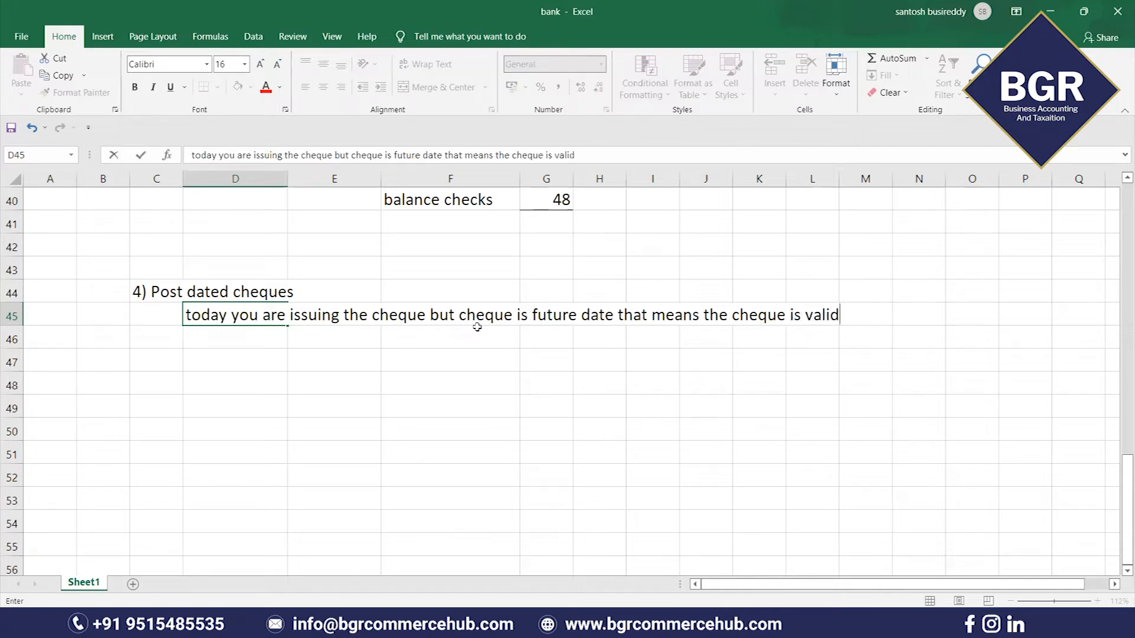
text( from chq)
key(BackSpace)
text(e)
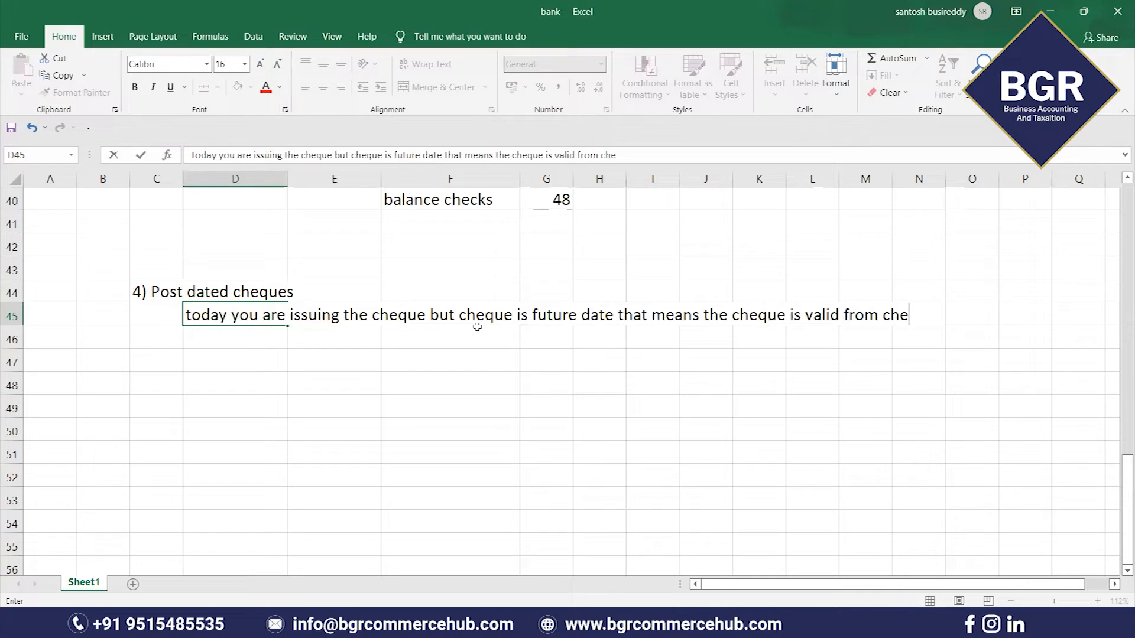
text(que date from future date)
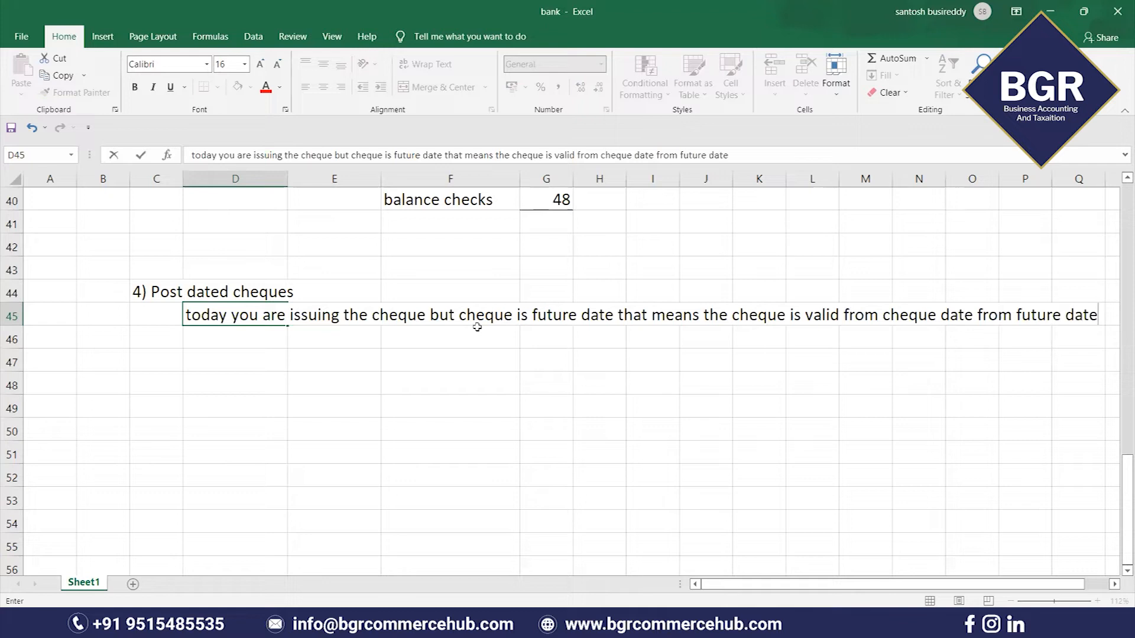
Step: Enter the example company "xyz pvt ltd" in cell F47, below the post dated cheques explanation
click(479, 349)
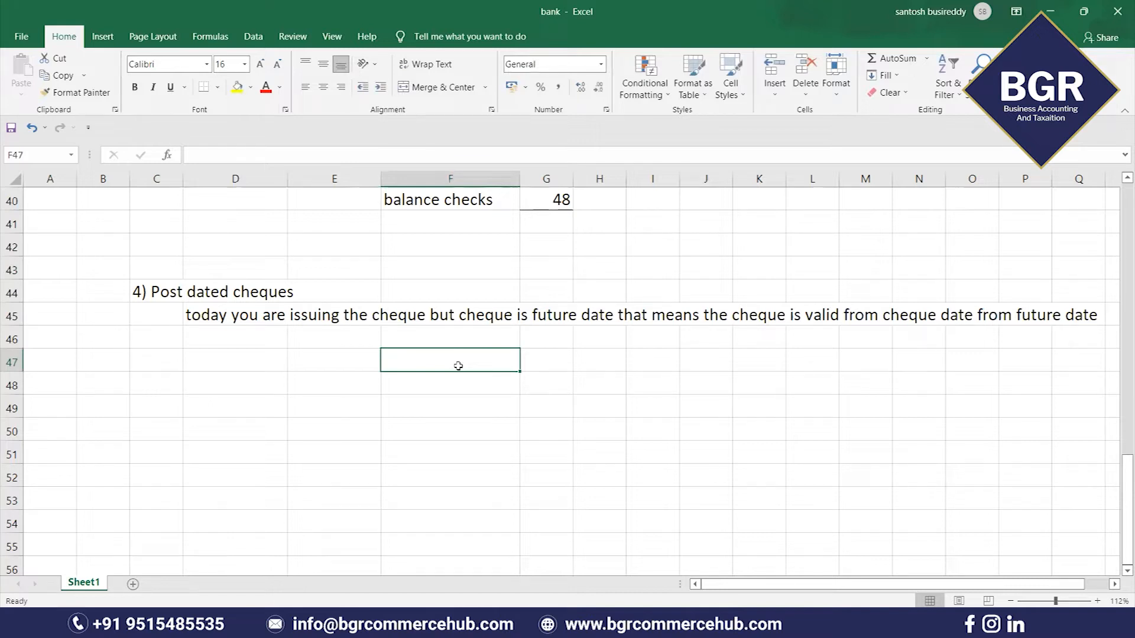
text(xyz pvt ltd)
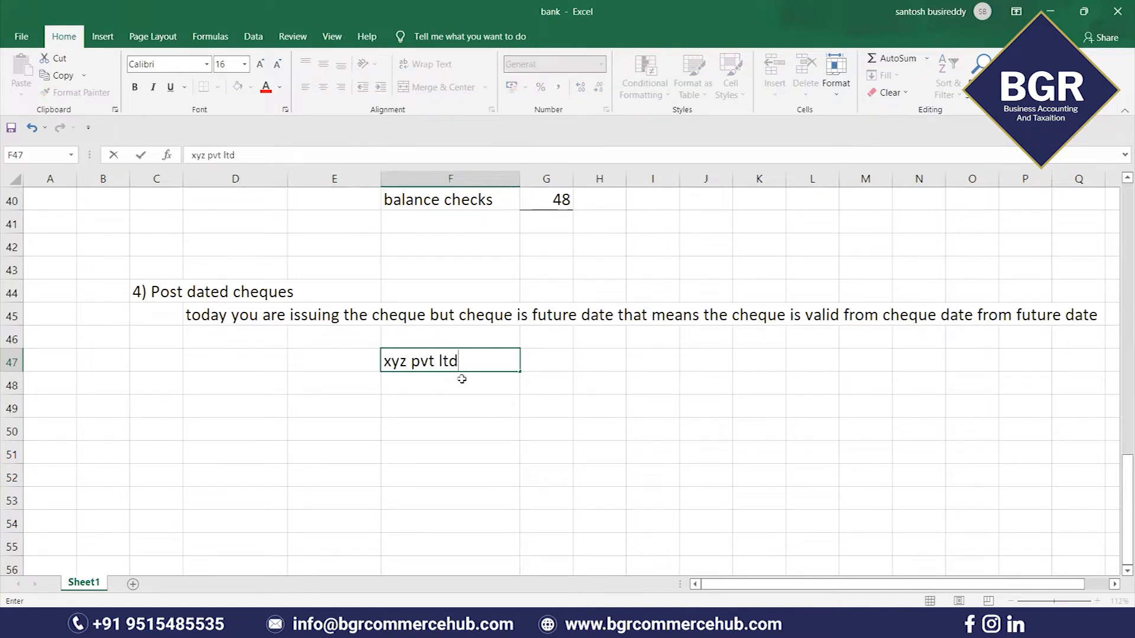
click(242, 360)
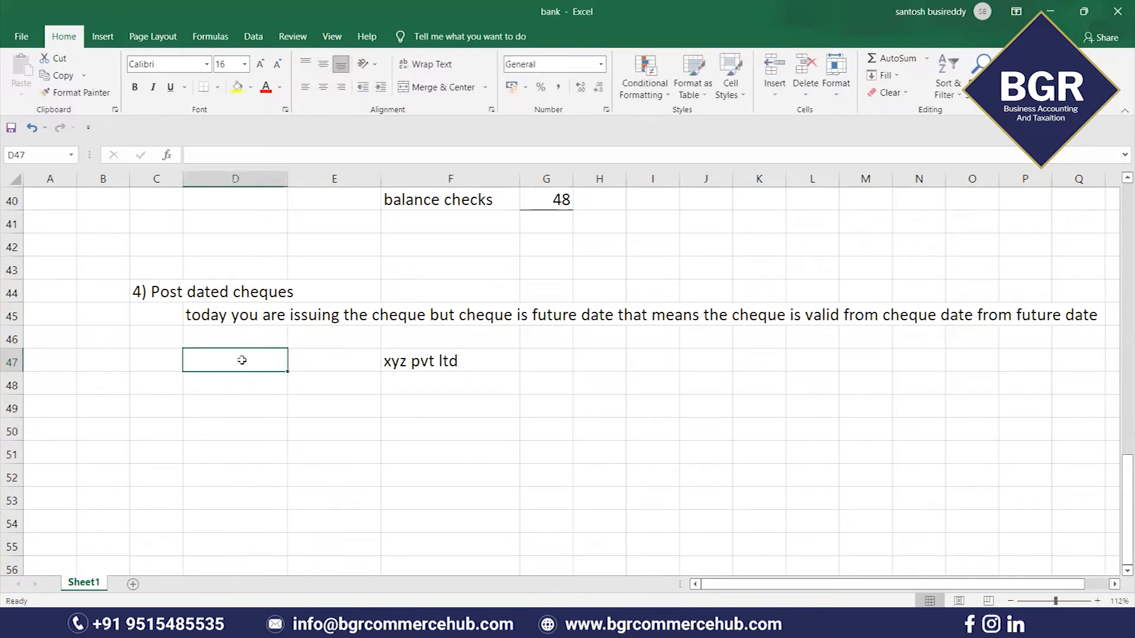
Step: Enter the issuing company "abc pvt ltd" in cell D47, in the same row as xyz pvt ltd
text(abc pvt ltd)
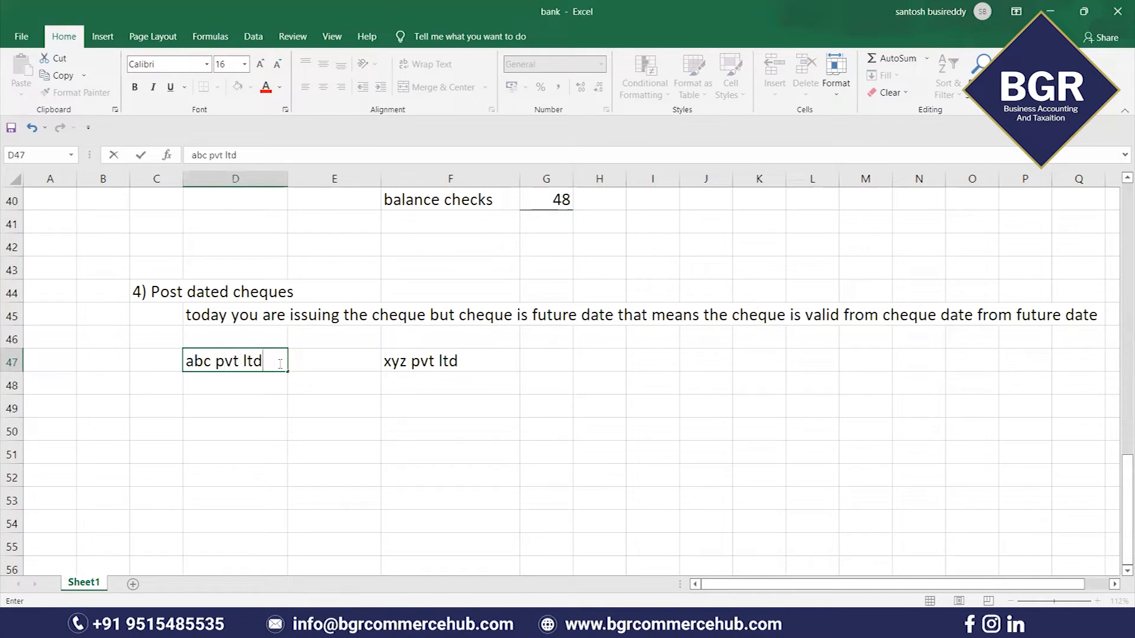
click(109, 38)
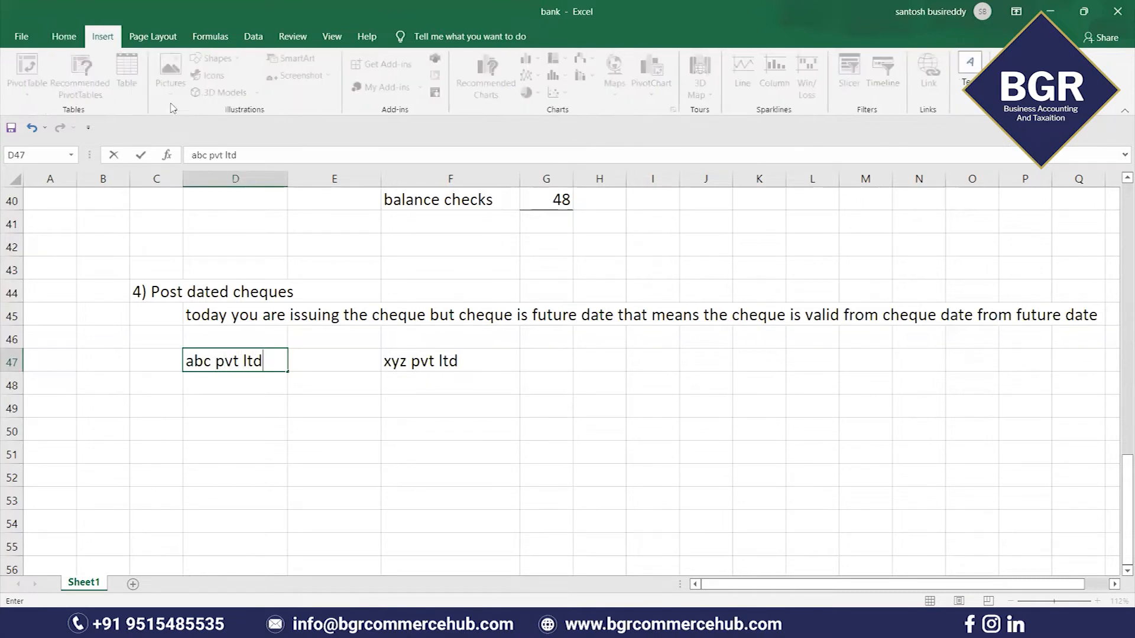
click(331, 408)
click(226, 357)
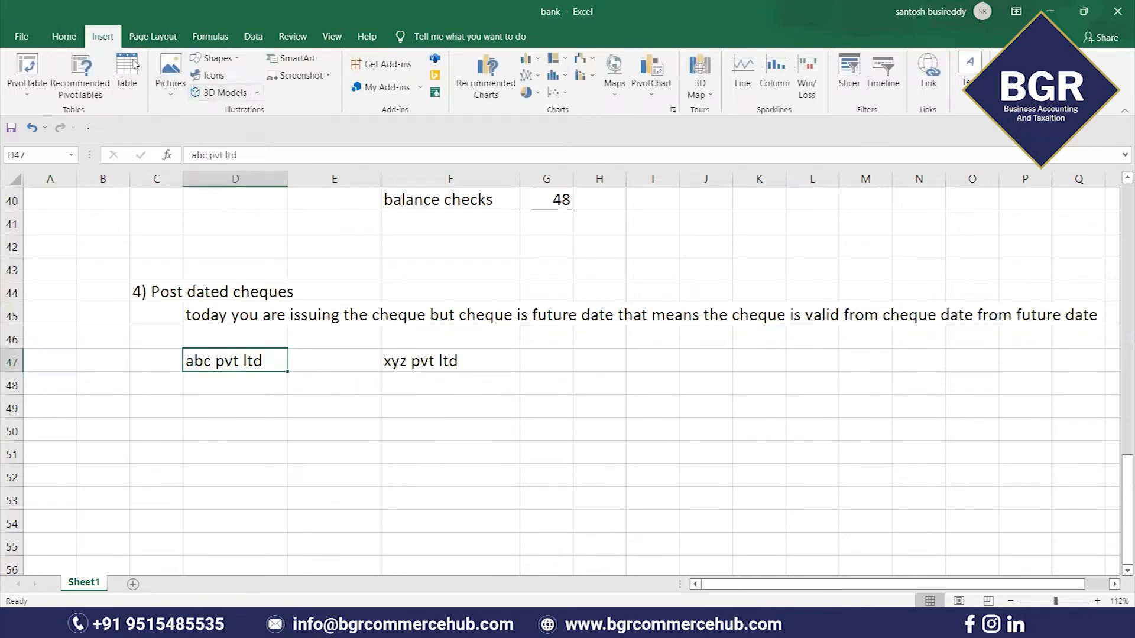
click(62, 36)
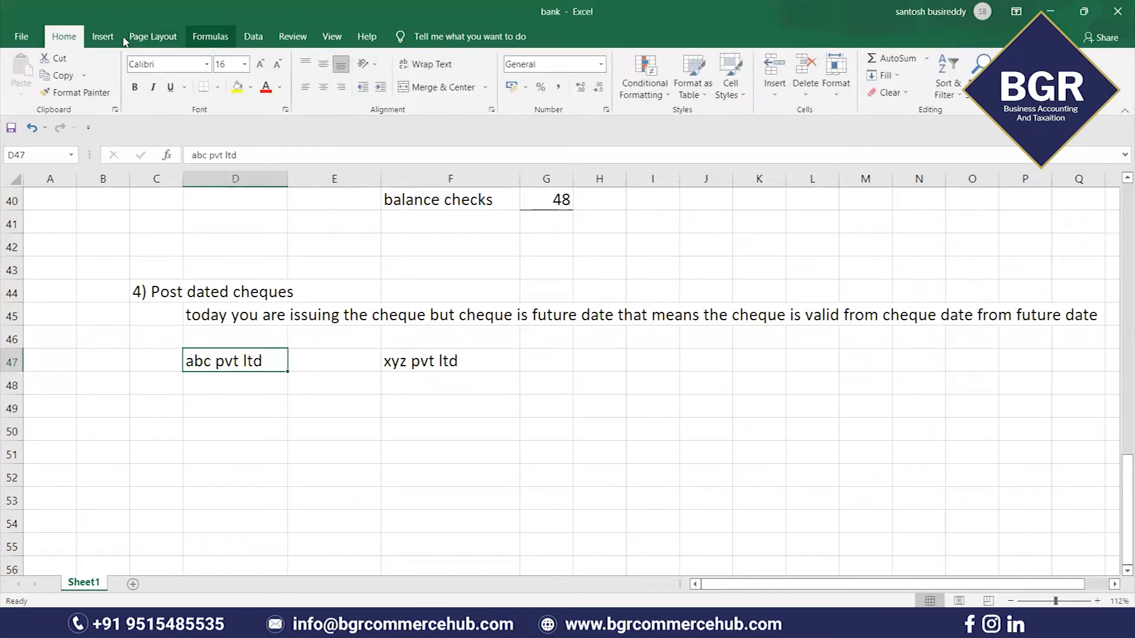
click(102, 37)
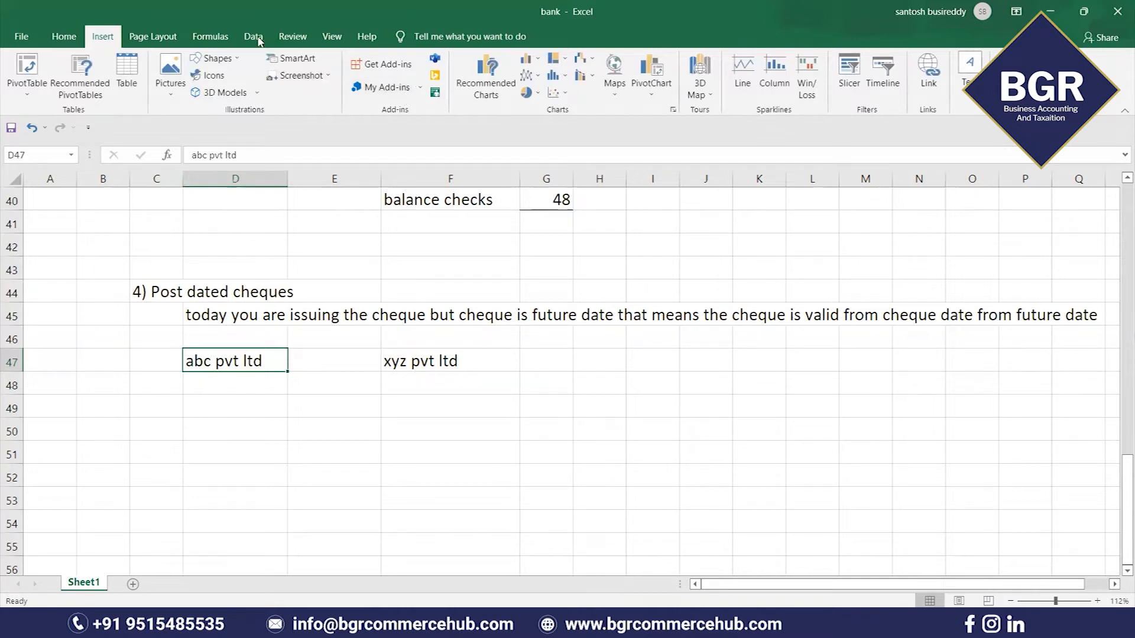
click(367, 404)
click(419, 363)
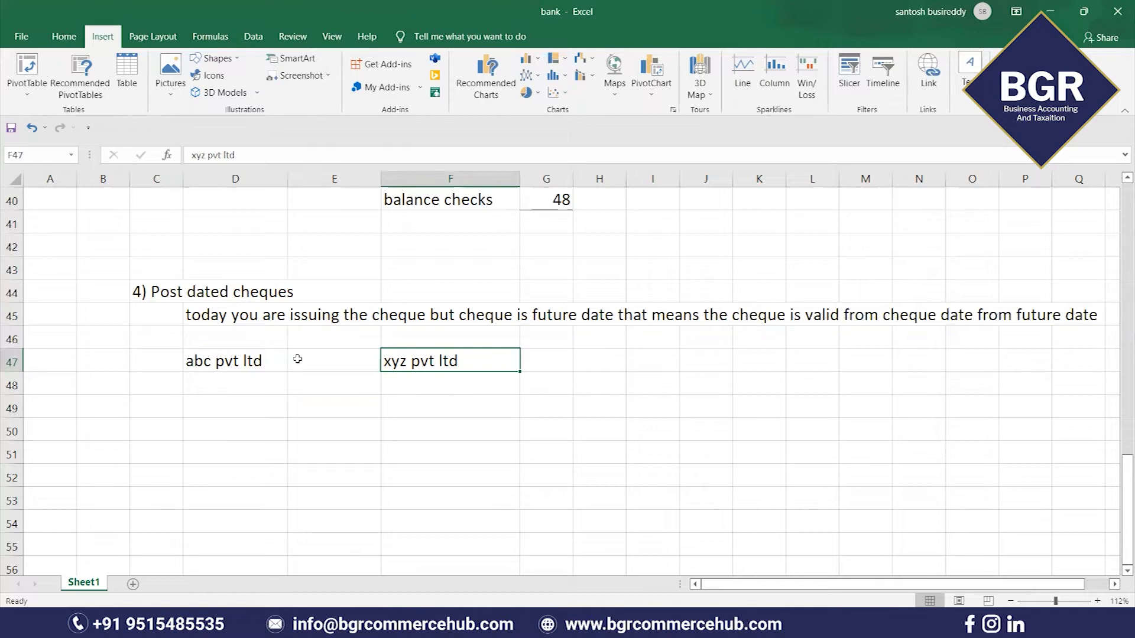
click(245, 359)
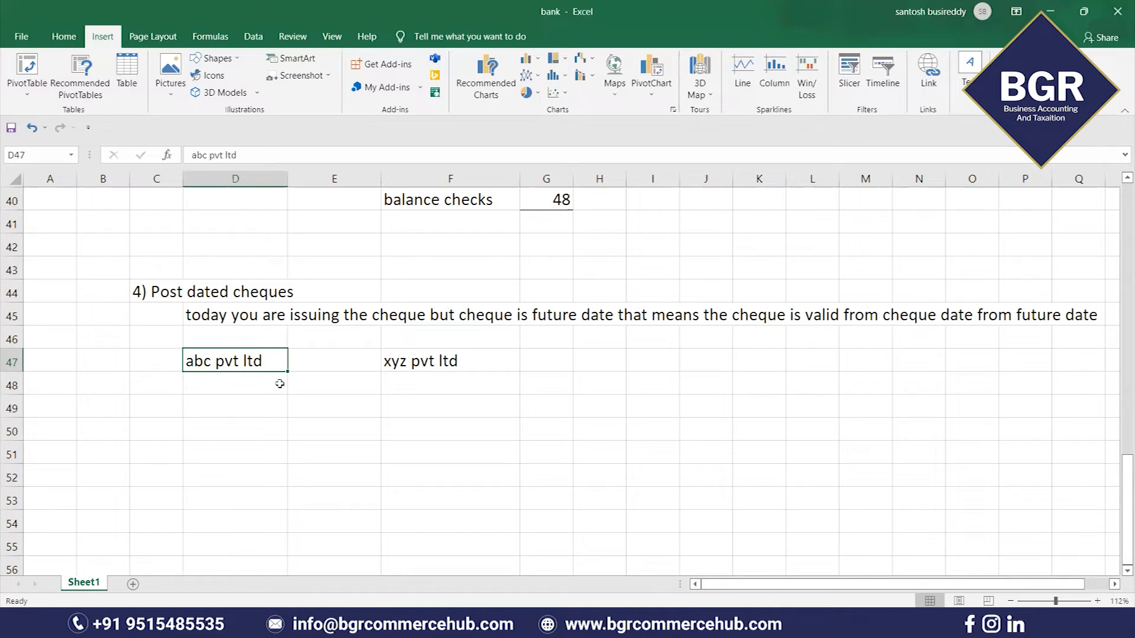
click(342, 386)
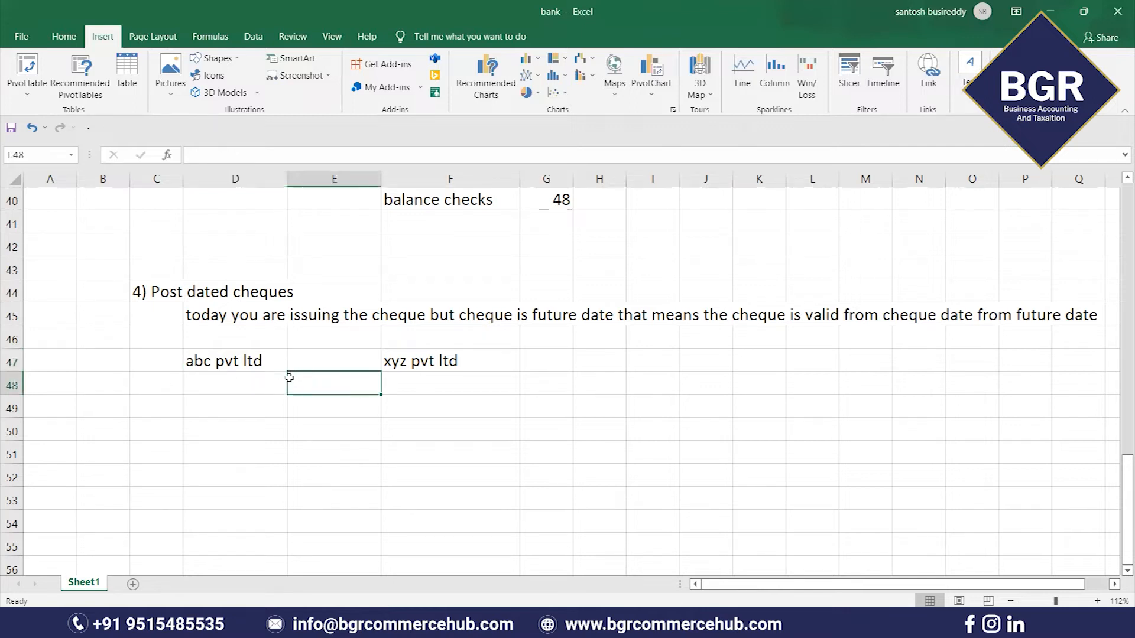
click(437, 358)
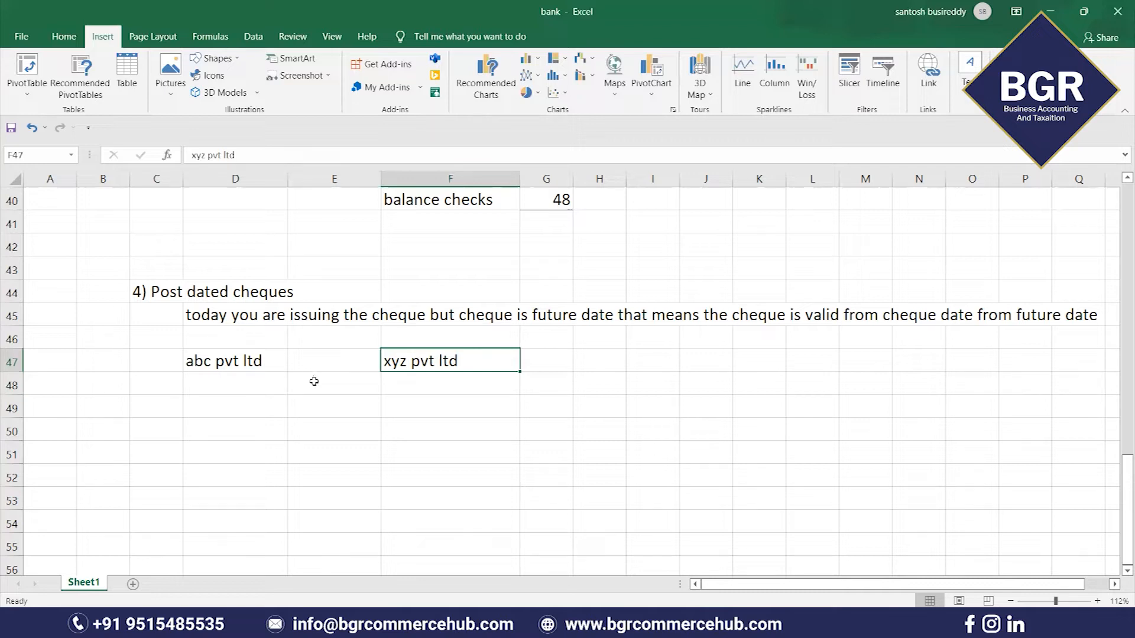
click(261, 366)
click(407, 362)
click(252, 364)
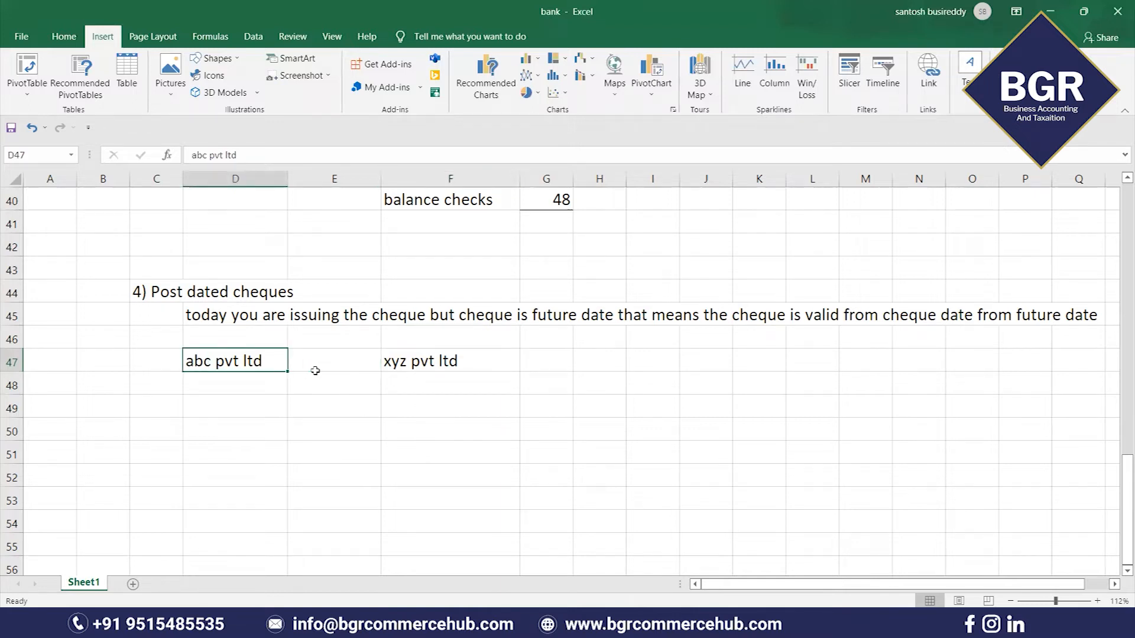
click(445, 361)
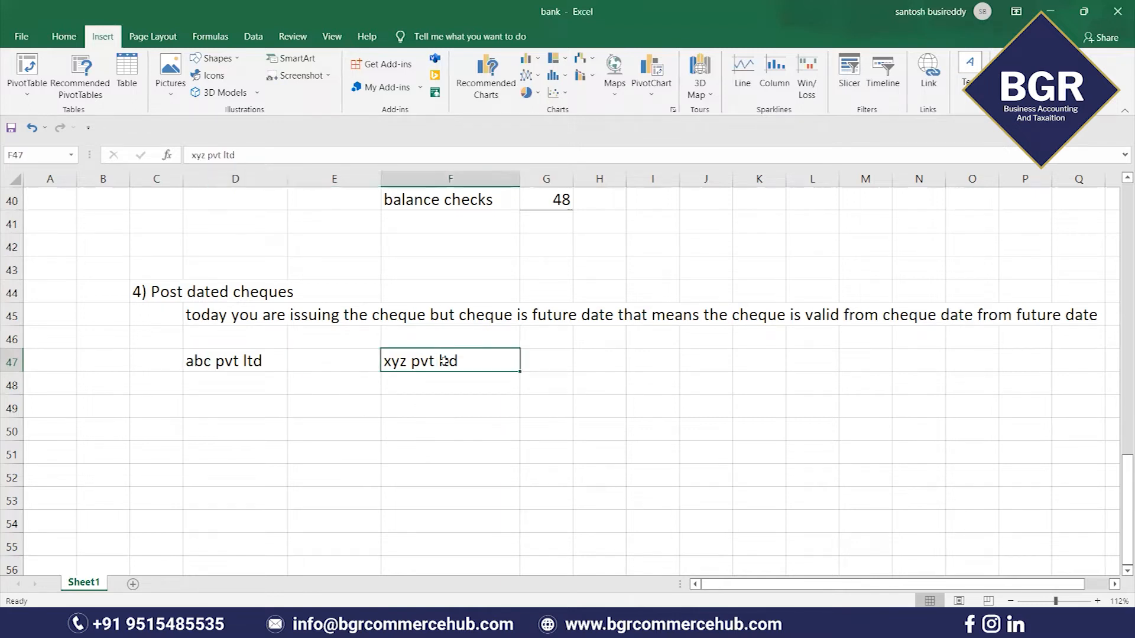
click(346, 388)
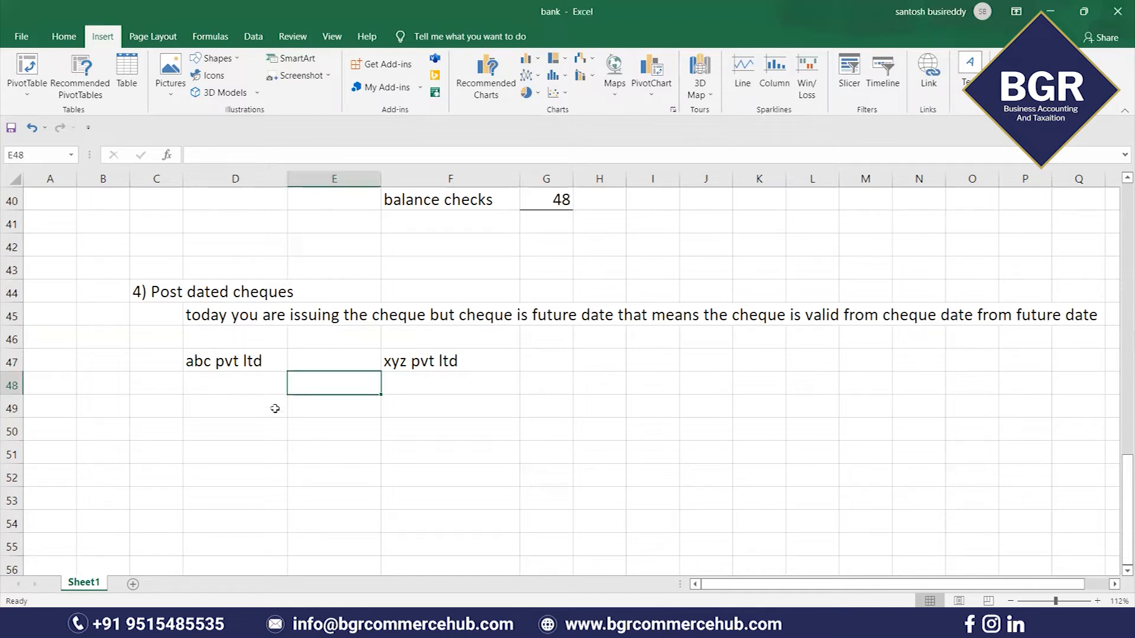
Step: Enter the issue date 14-03-2021 in cell D48 and the future cheque date 5-5-2022 in cell E49
click(266, 385)
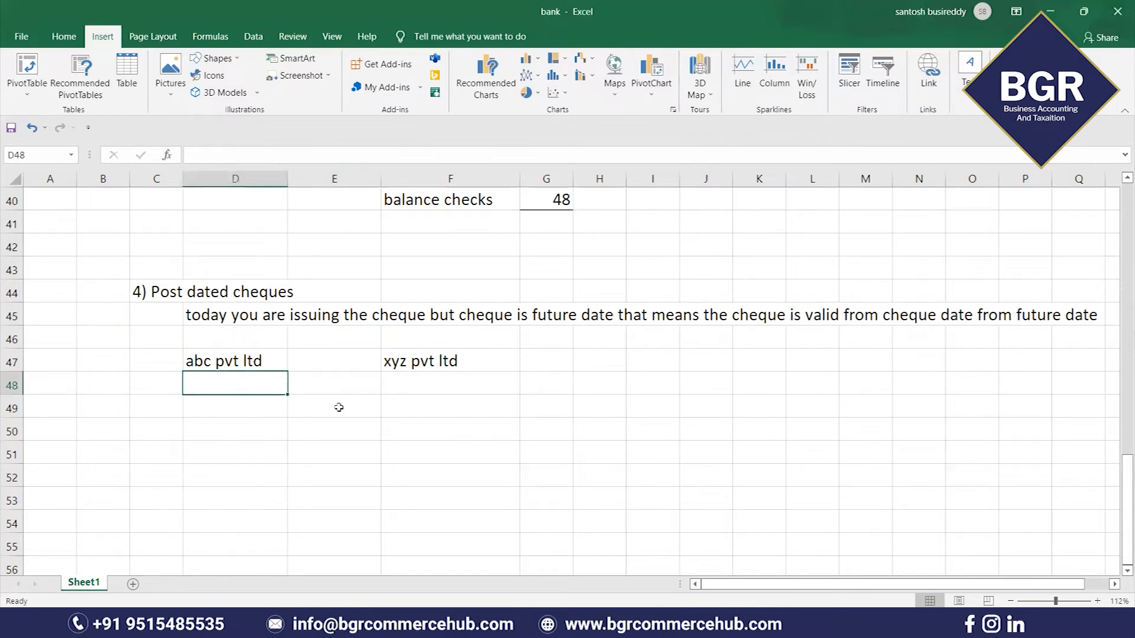
text(14-03-2021)
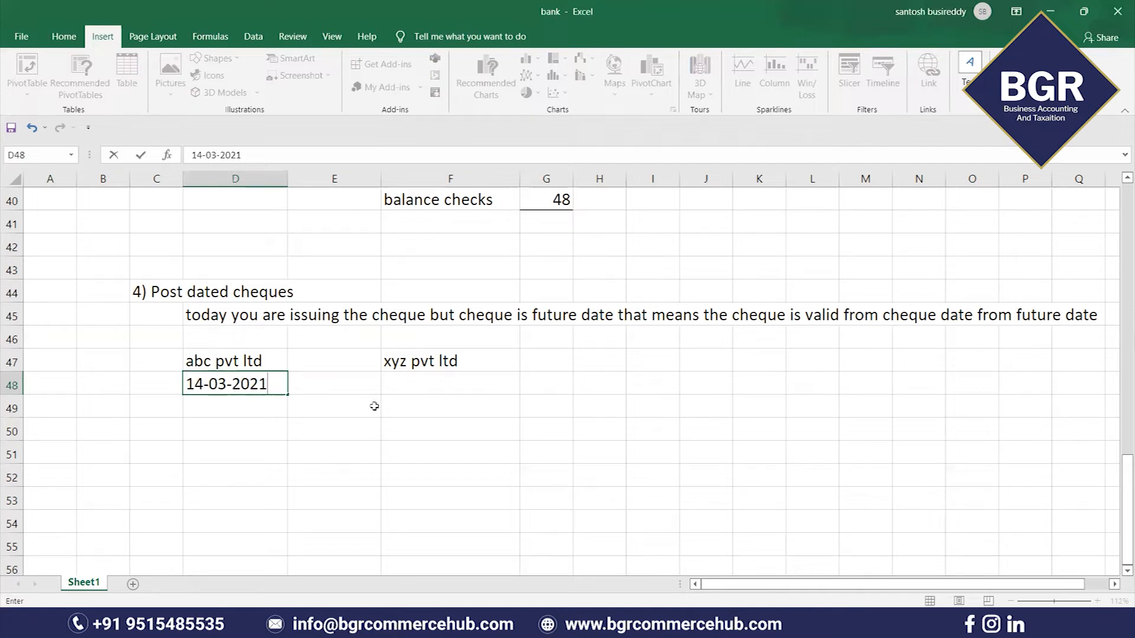
click(338, 399)
click(431, 402)
click(355, 413)
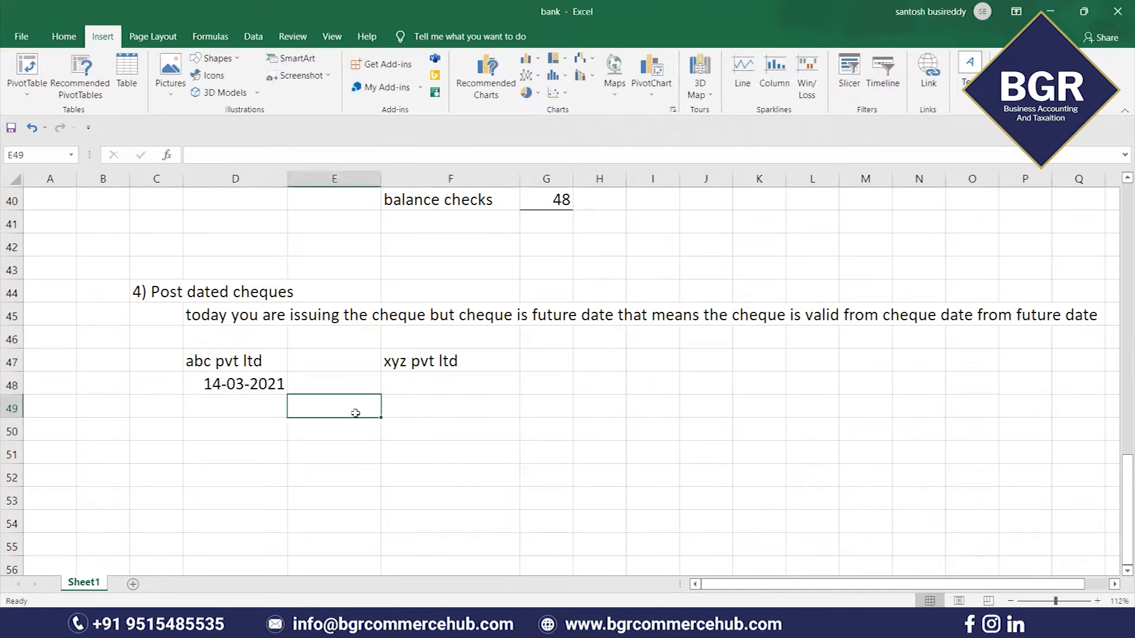
text(5-5-2022)
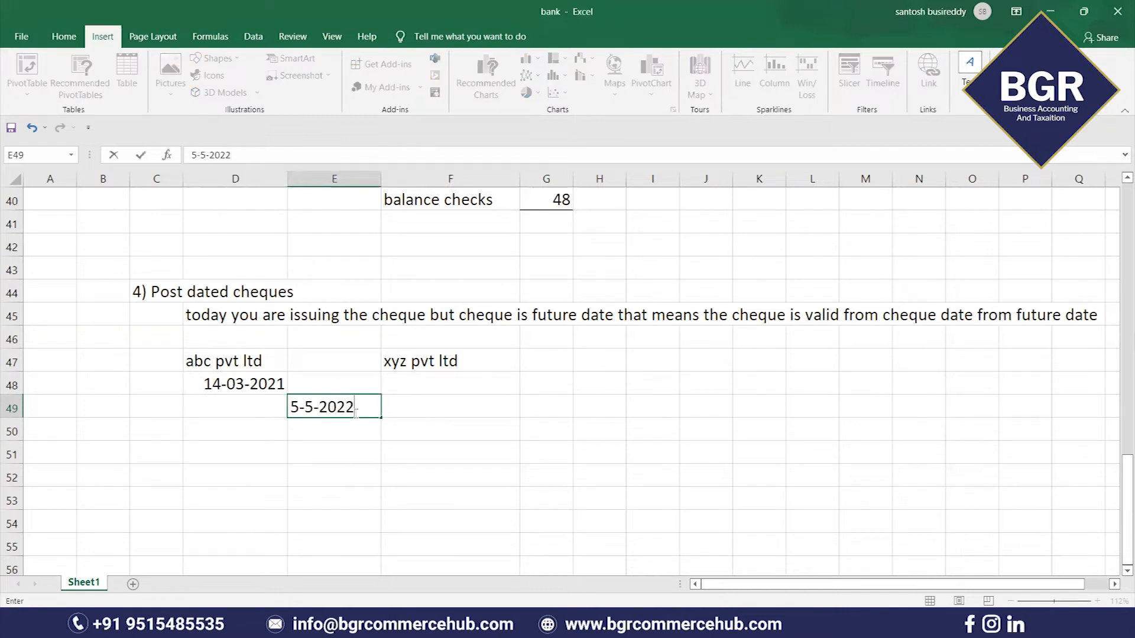
click(491, 444)
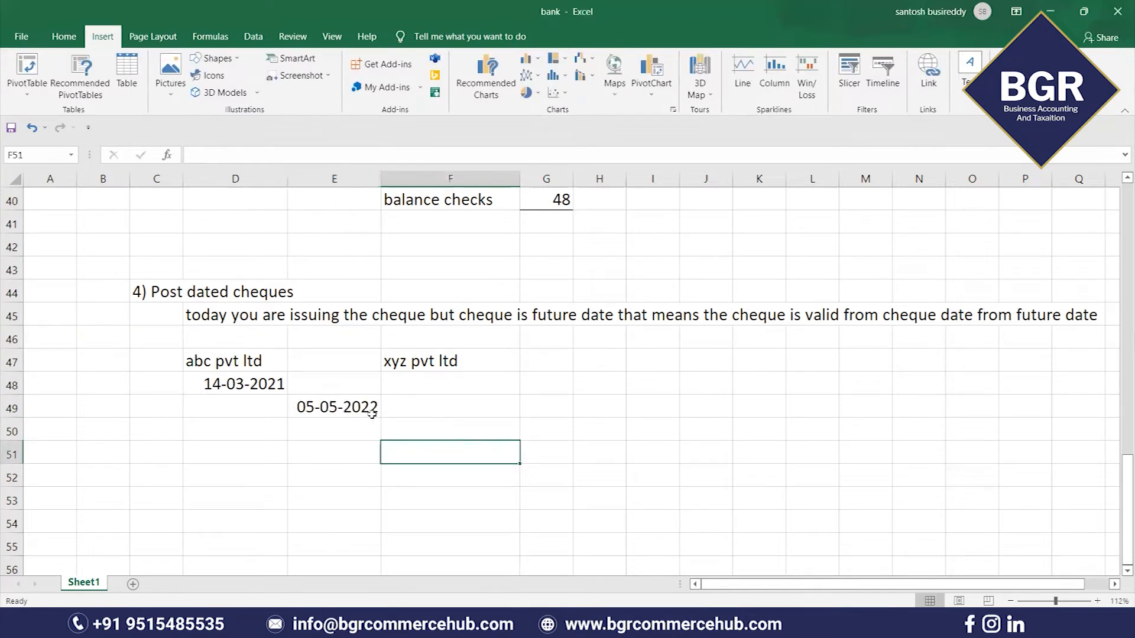
click(350, 414)
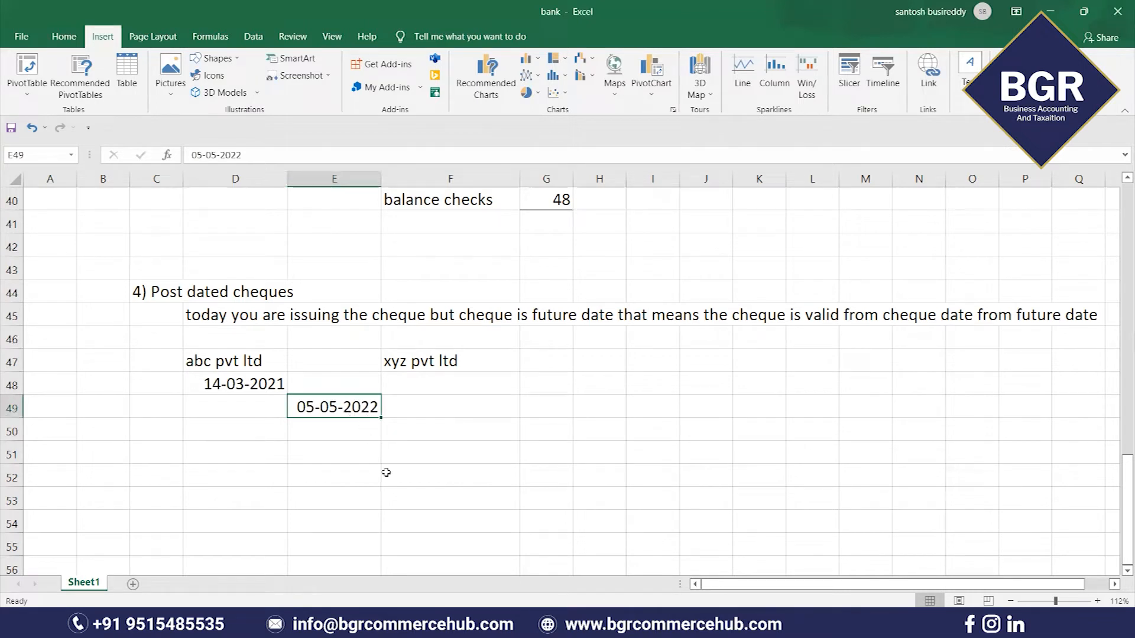
click(234, 381)
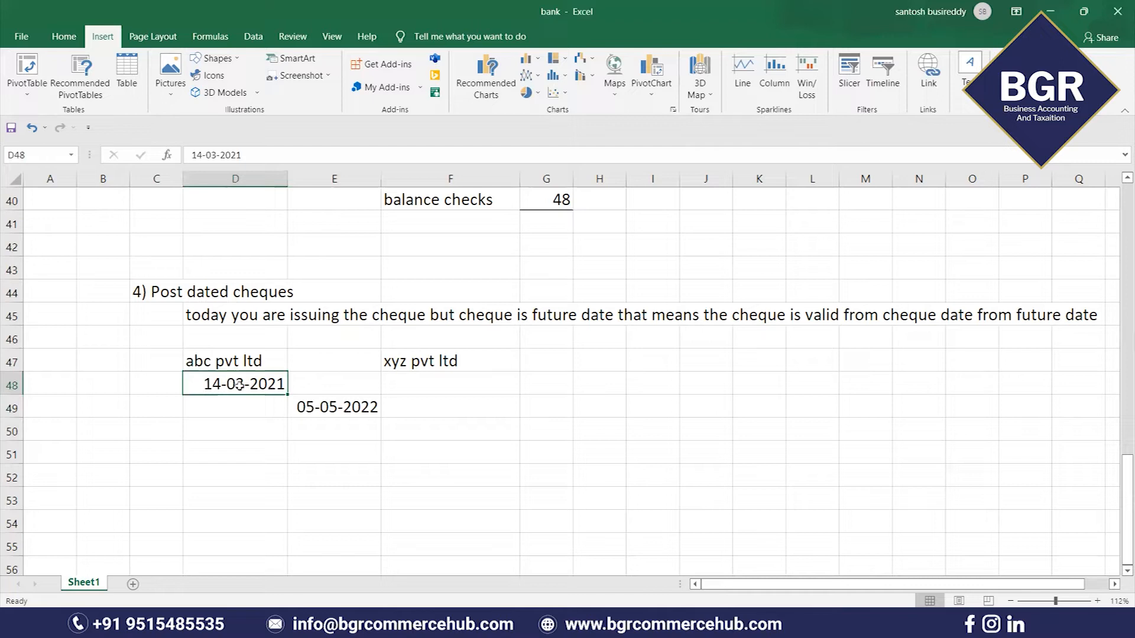
click(395, 495)
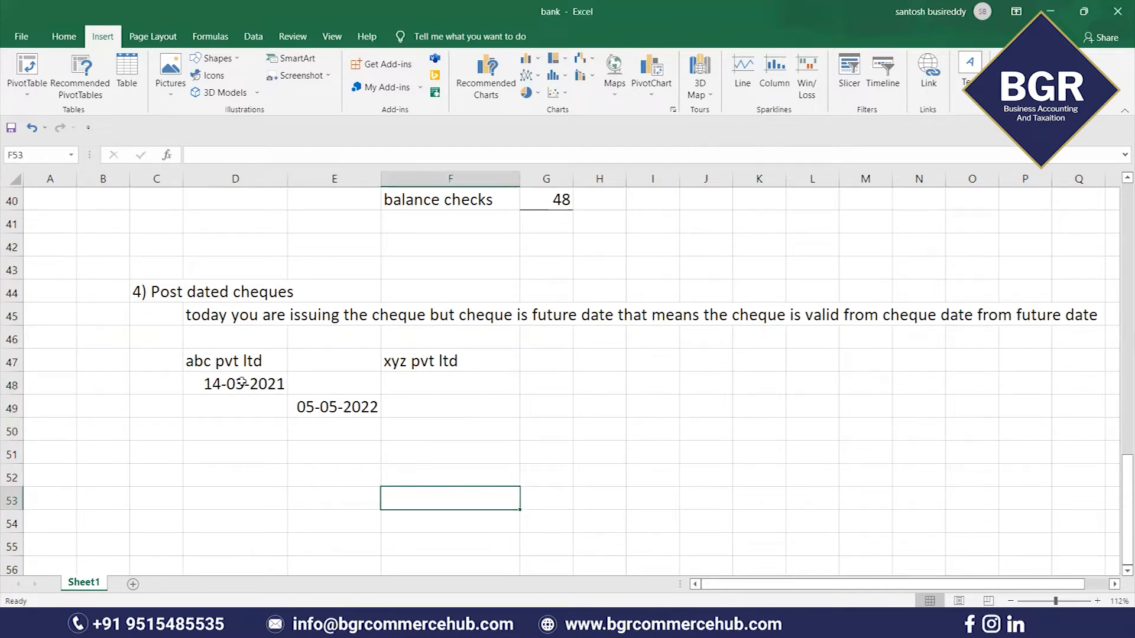
click(238, 390)
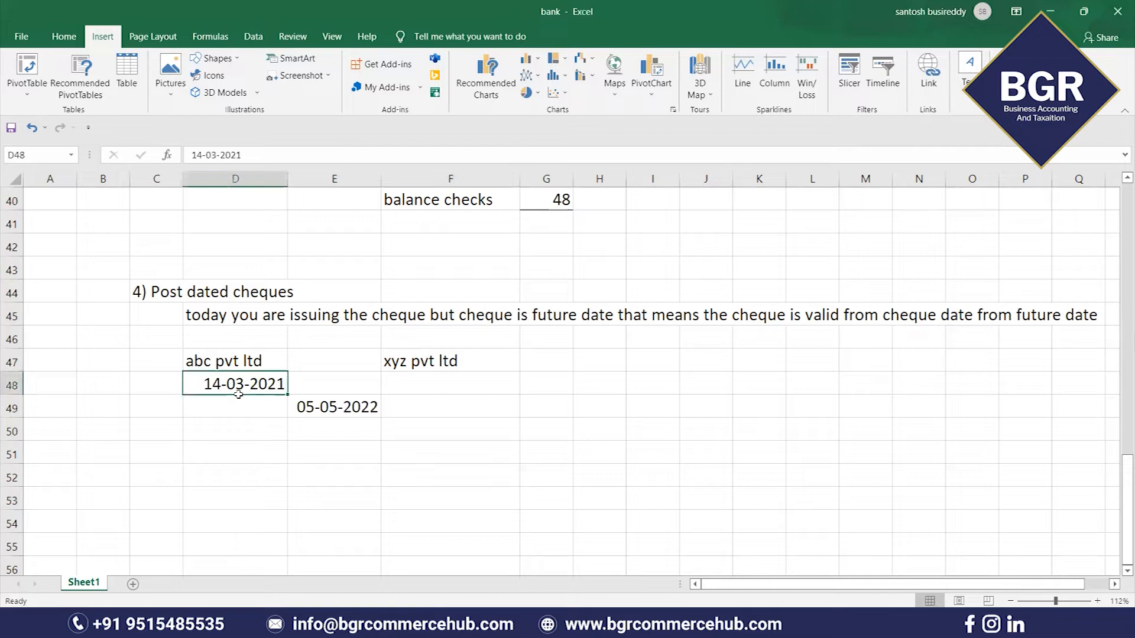
Step: Enter in D51 "on 14-03-2021 you have to pass payment vocher but cheque date should be given 5-5-2022 and the payment vocher should be marked as post dated ."
click(228, 460)
text(o)
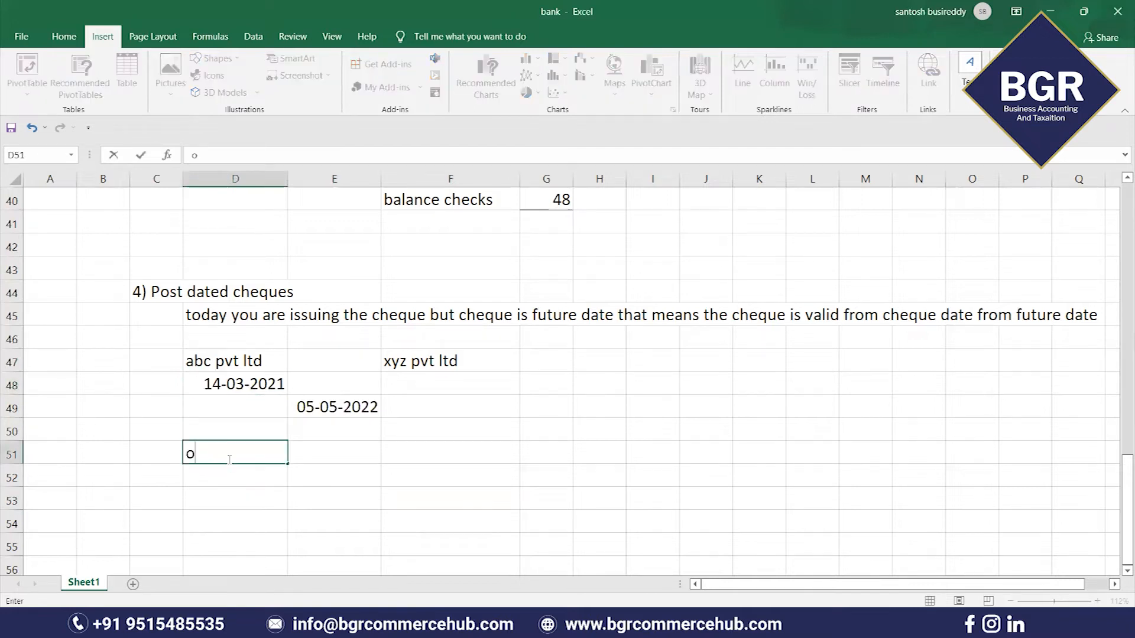
text(n 14-03-20212)
key(BackSpace)
text(you have to pass payment vocher)
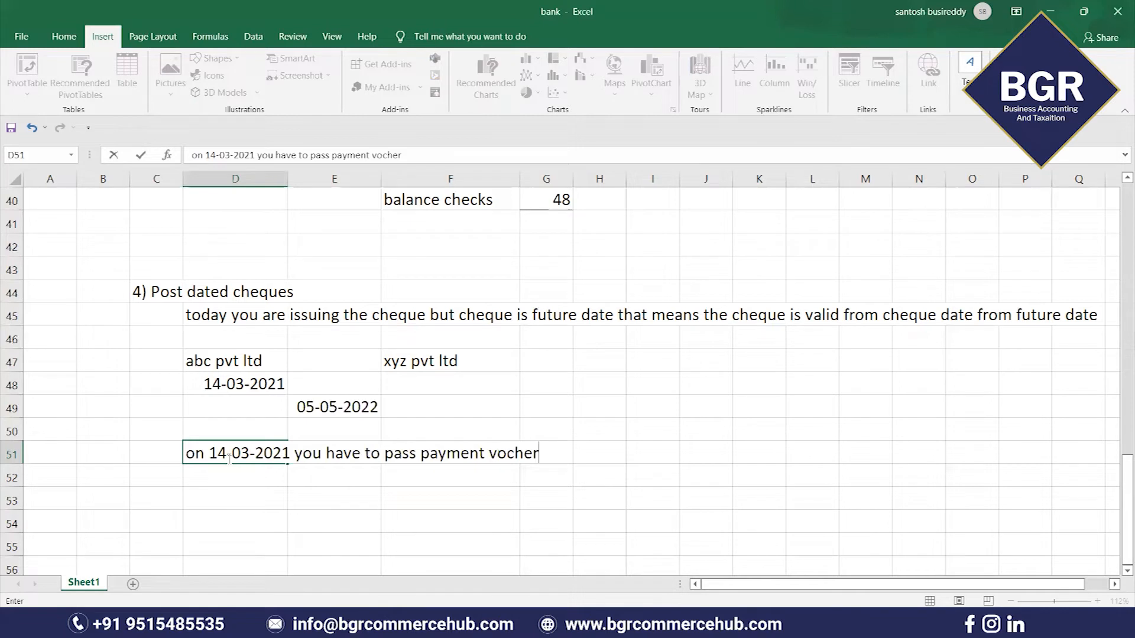
text( but cheque)
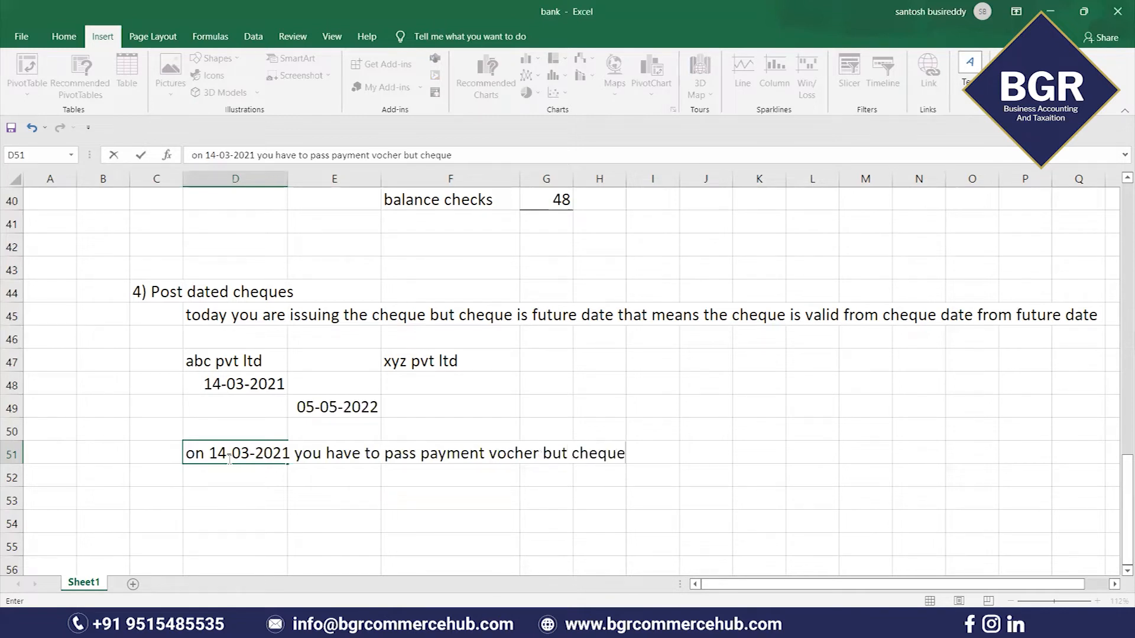
text( date sho)
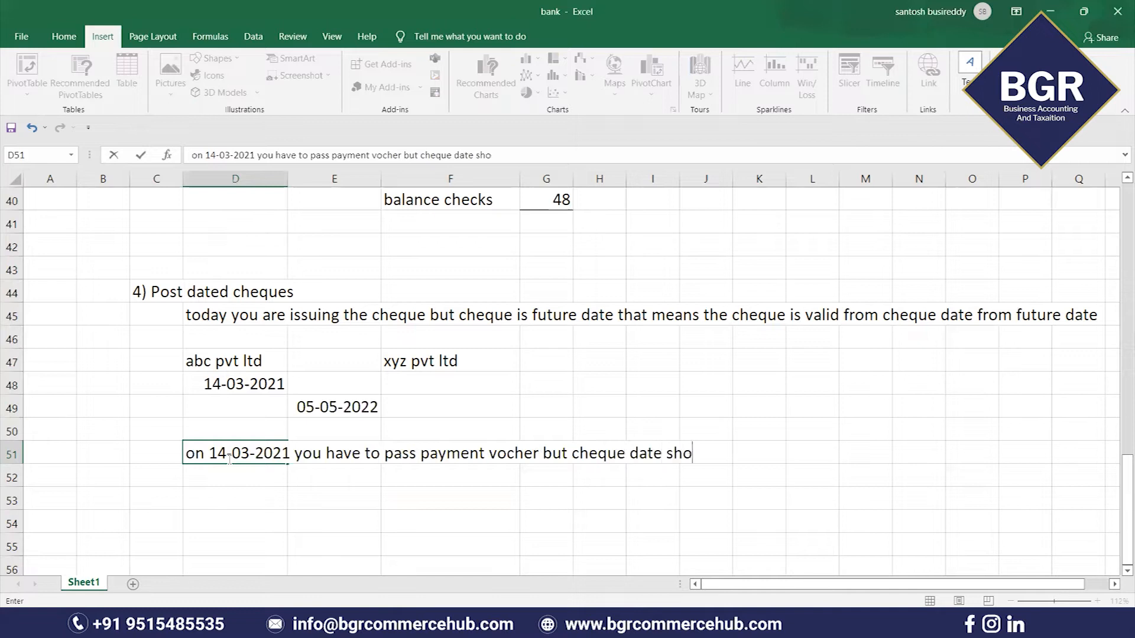
text(uld be given)
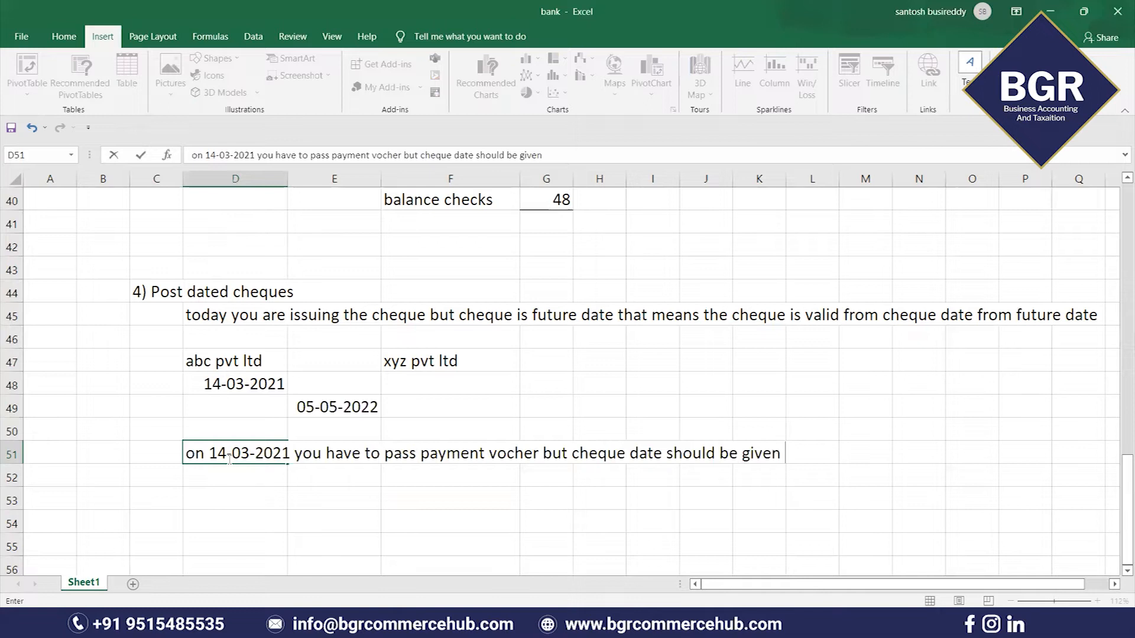
text( 5-5-2022 and)
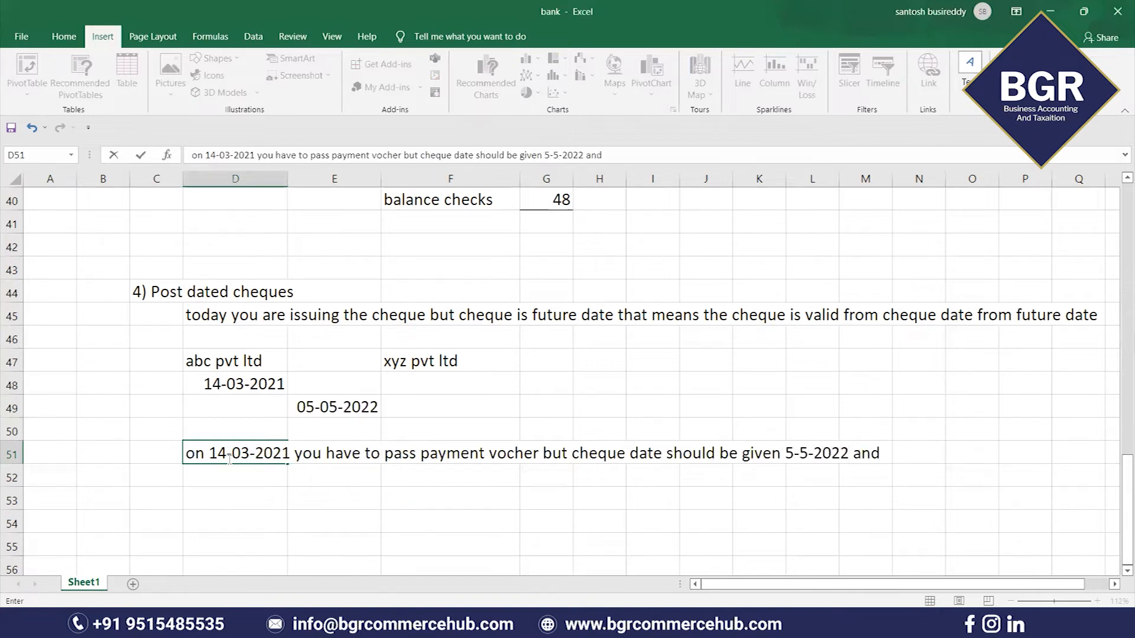
text( the payment vocher should be marked as)
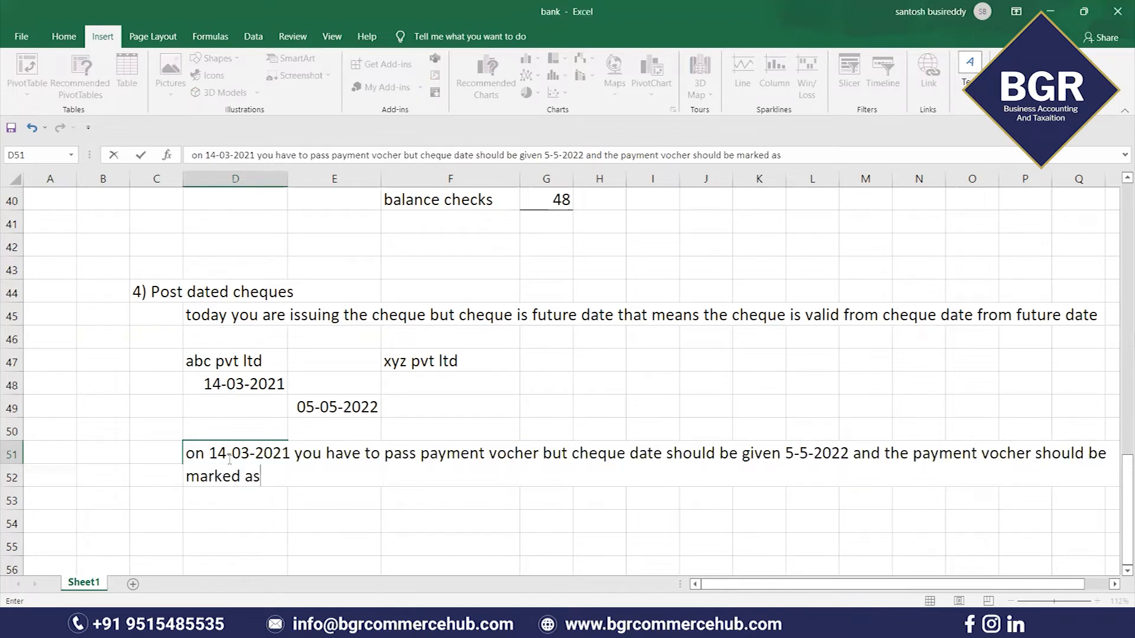
text( post dated .)
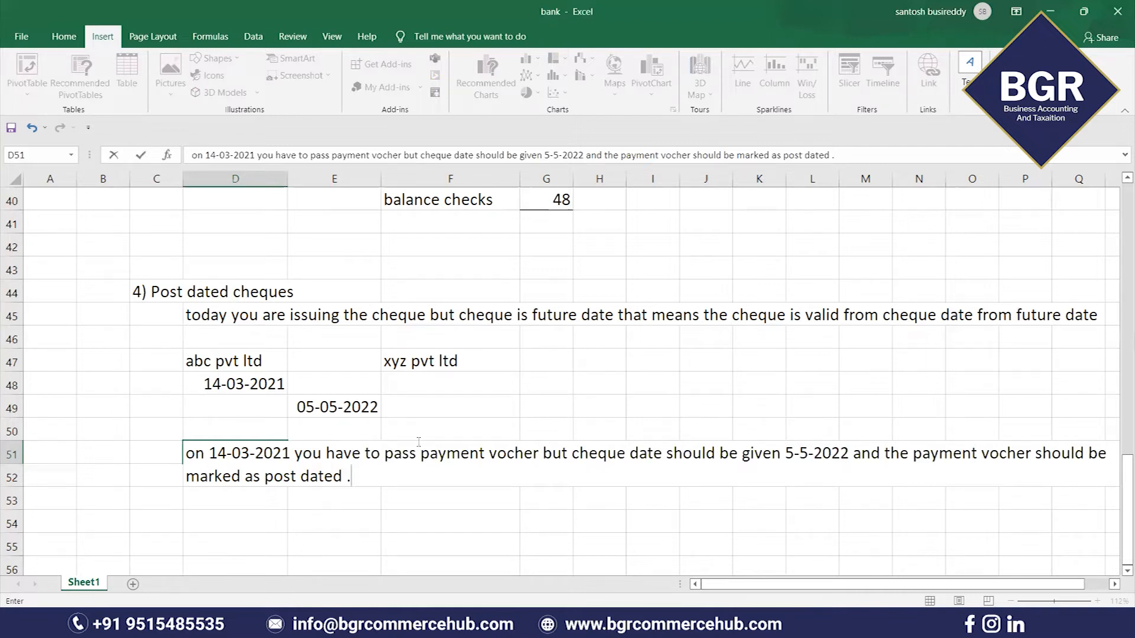
drag(535, 456, 420, 455)
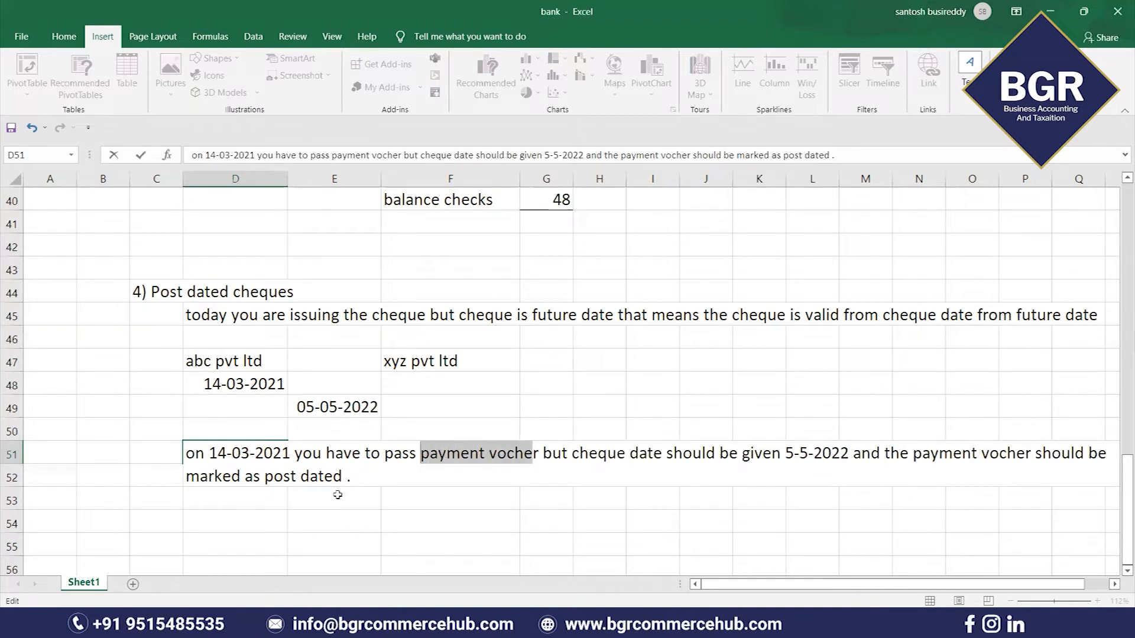
click(341, 524)
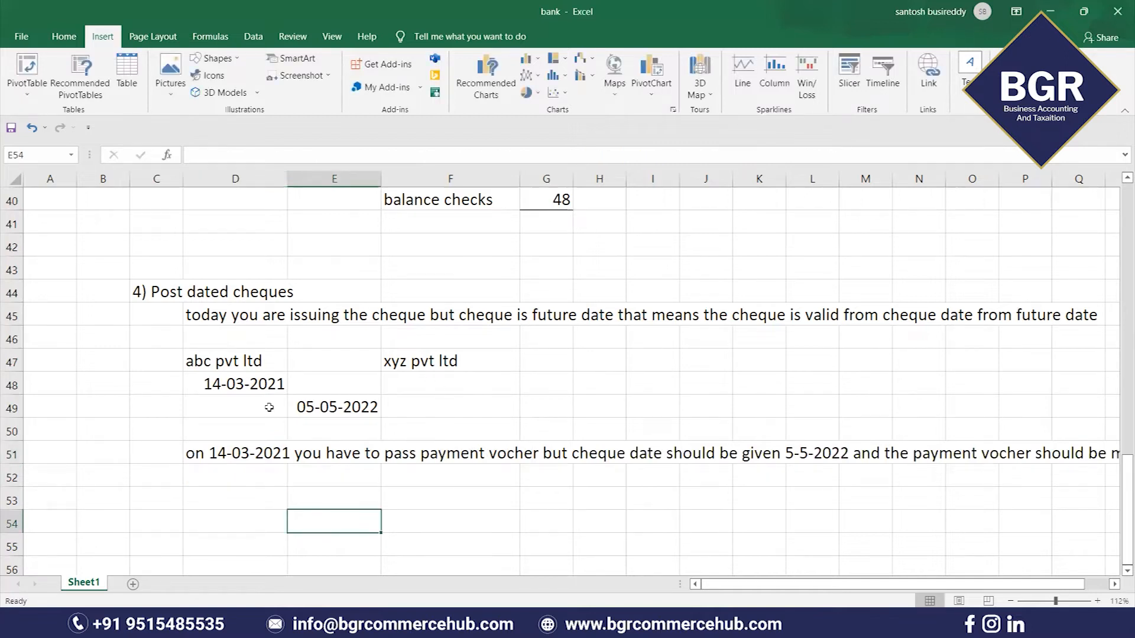
click(259, 389)
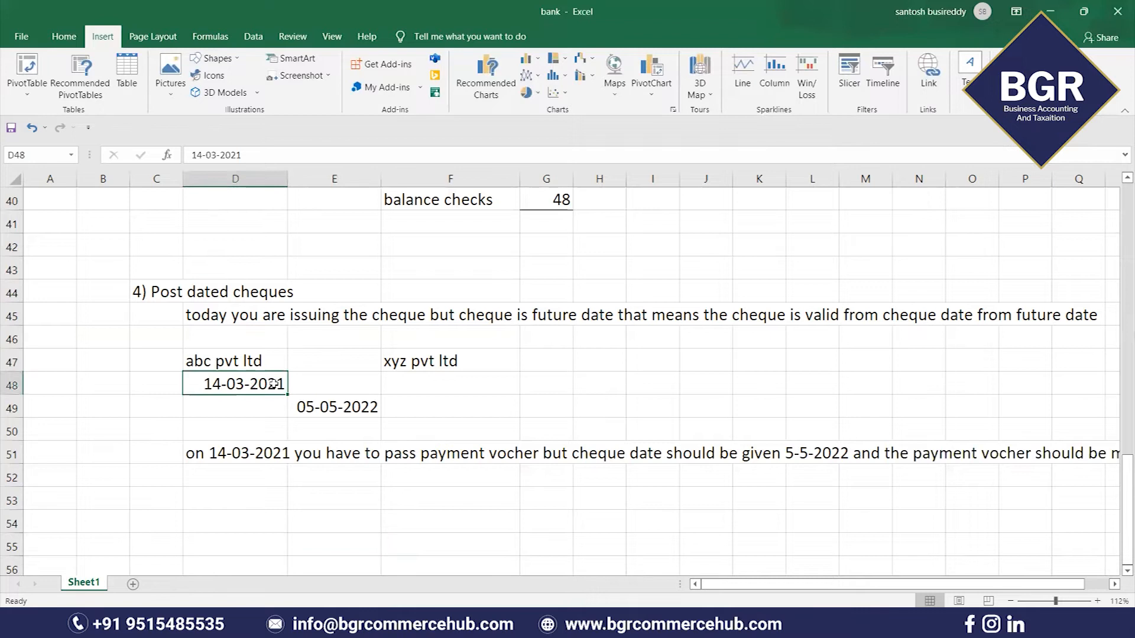
click(332, 415)
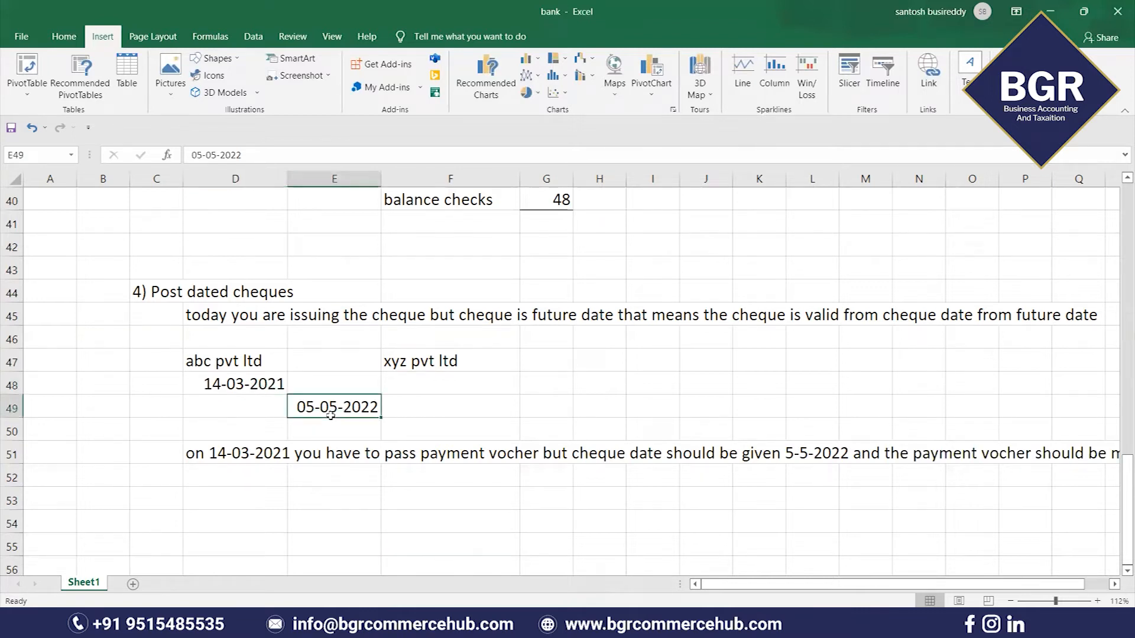
click(167, 296)
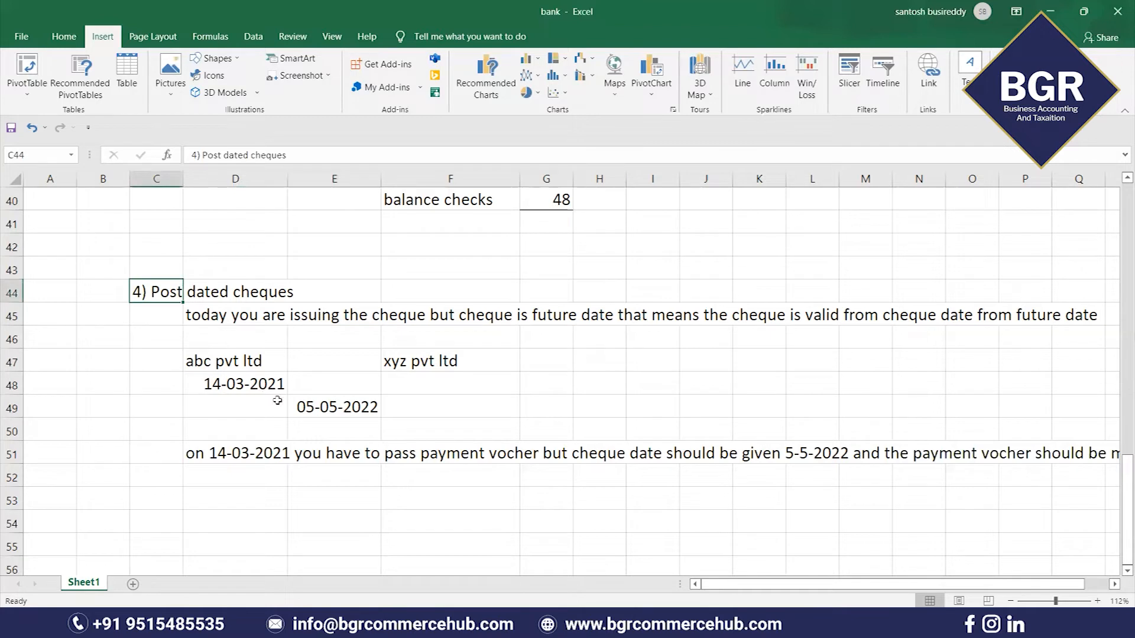
click(285, 506)
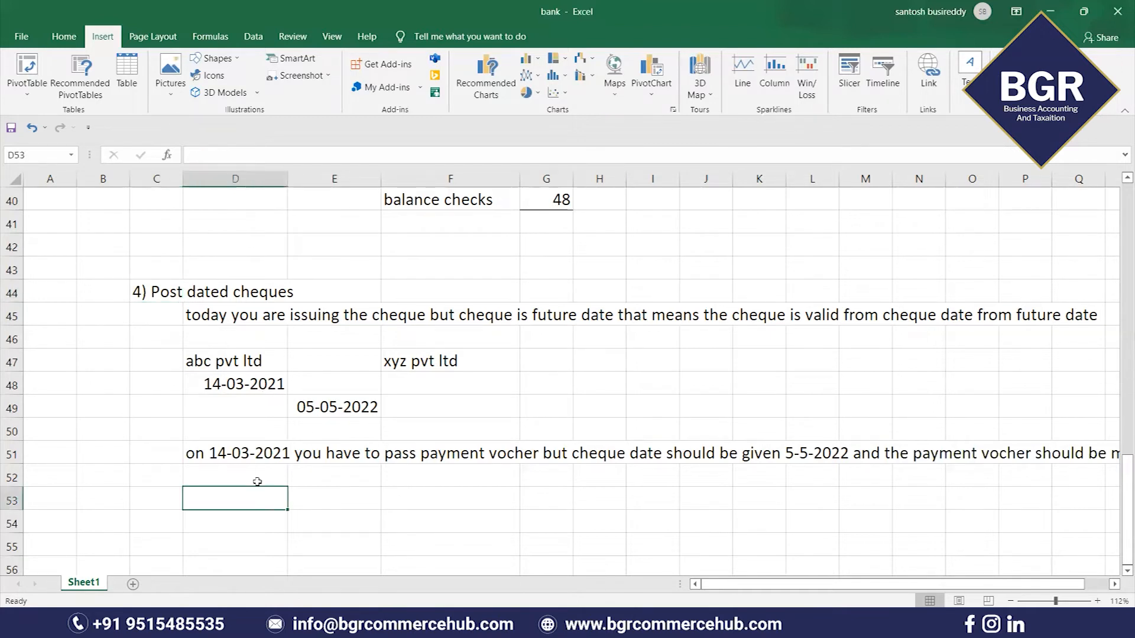
Step: Enter in E53 "management wants to know total how many pdcs are issued till know and when they are coming for clearing"
click(301, 500)
text(in)
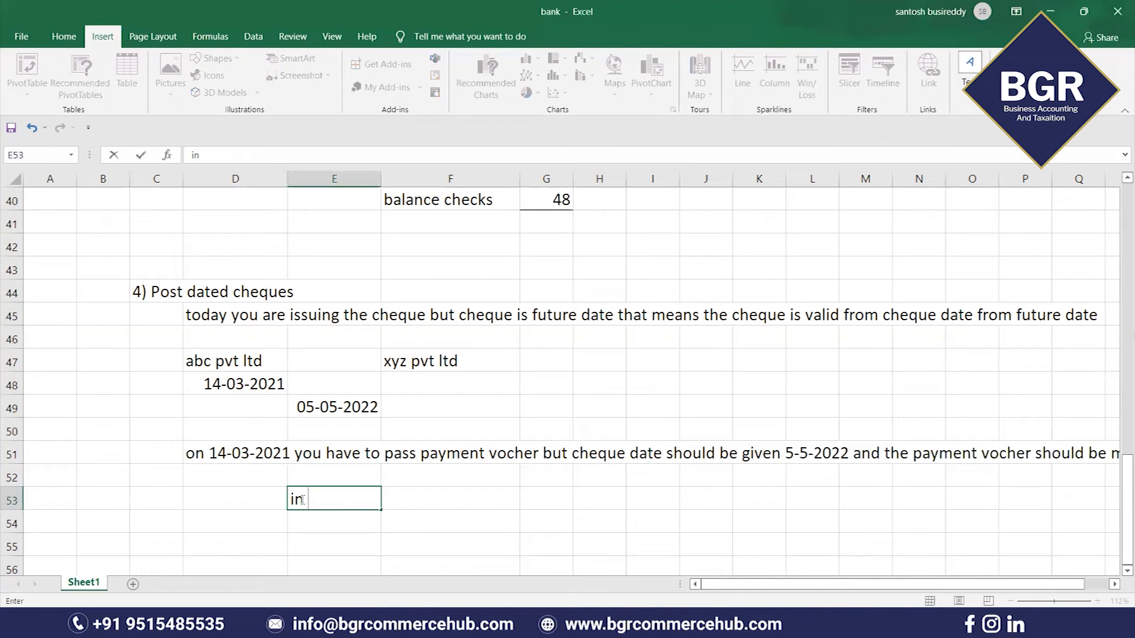
text( this month)
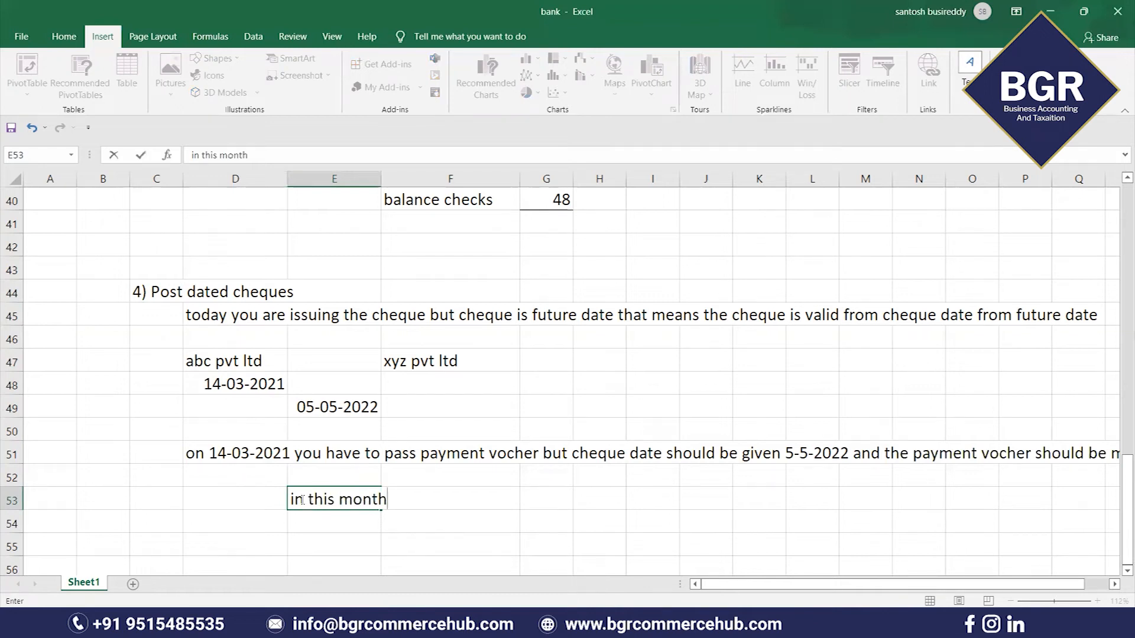
text( I totall)
key(BackSpace)
key(BackSpace)
key(BackSpace)
key(BackSpace)
key(BackSpace)
key(BackSpace)
key(BackSpace)
key(BackSpace)
key(BackSpace)
key(BackSpace)
key(BackSpace)
key(BackSpace)
key(BackSpace)
key(BackSpace)
key(BackSpace)
key(BackSpace)
key(BackSpace)
key(BackSpace)
key(BackSpace)
key(BackSpace)
text(management wants to know tota)
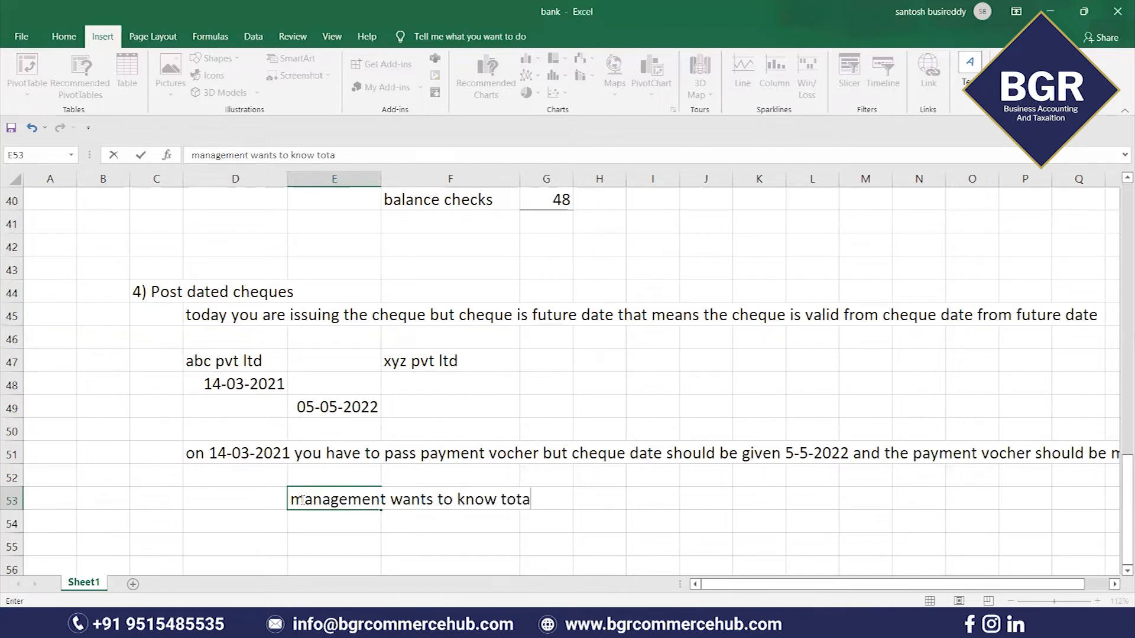
text(l how man)
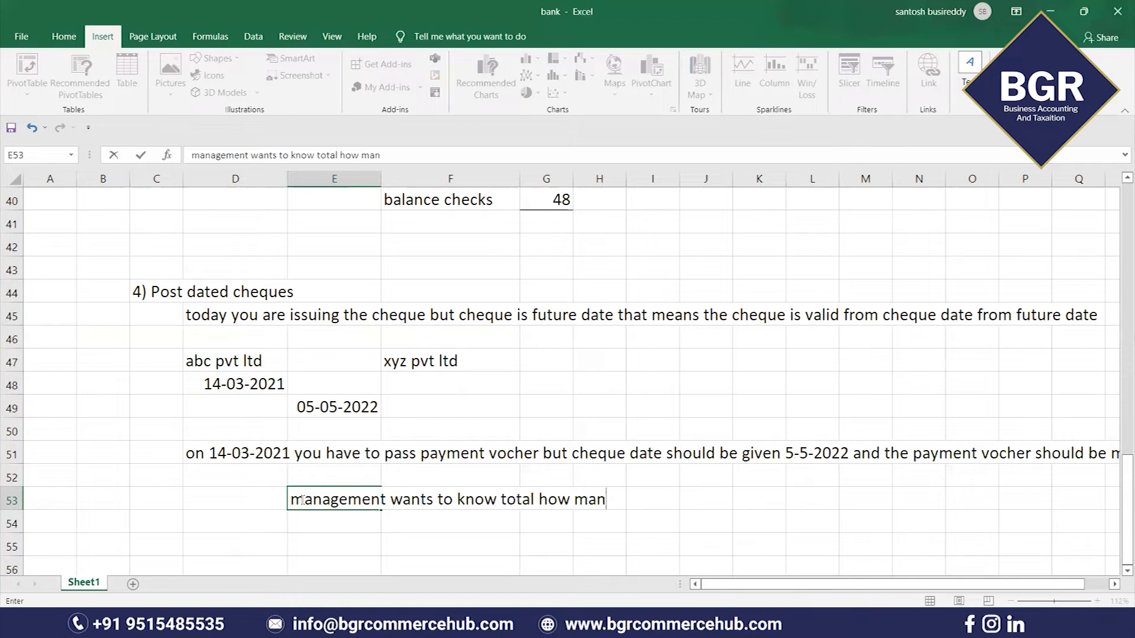
text(y pdcs are iisued)
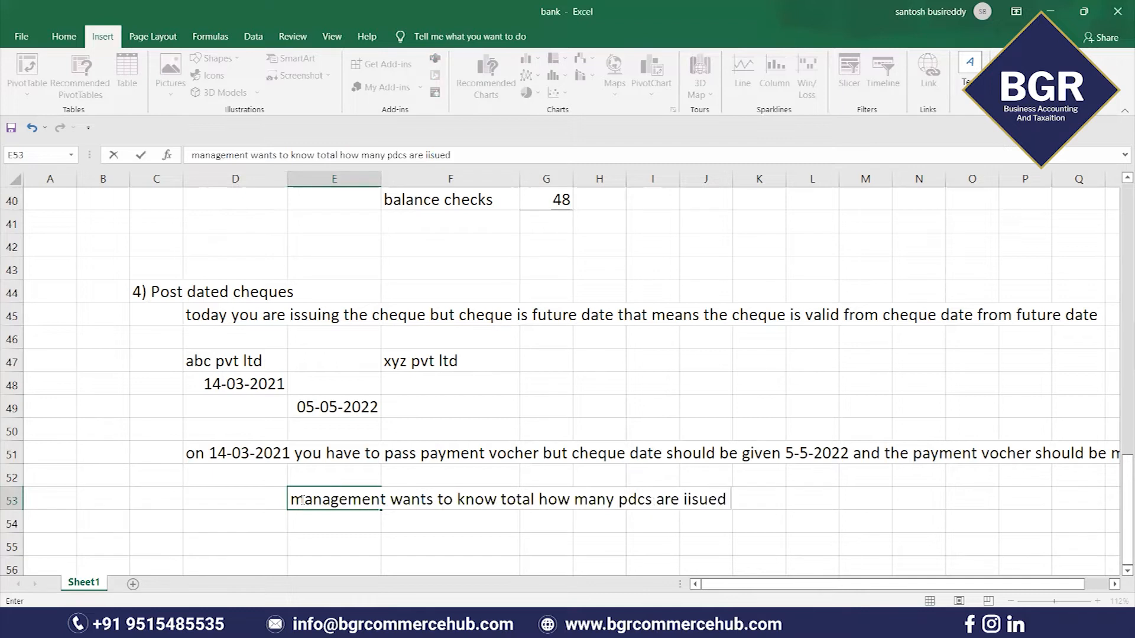
key(BackSpace)
key(BackSpace)
key(BackSpace)
key(BackSpace)
key(BackSpace)
key(BackSpace)
text(d)
key(BackSpace)
text(ssued till know )
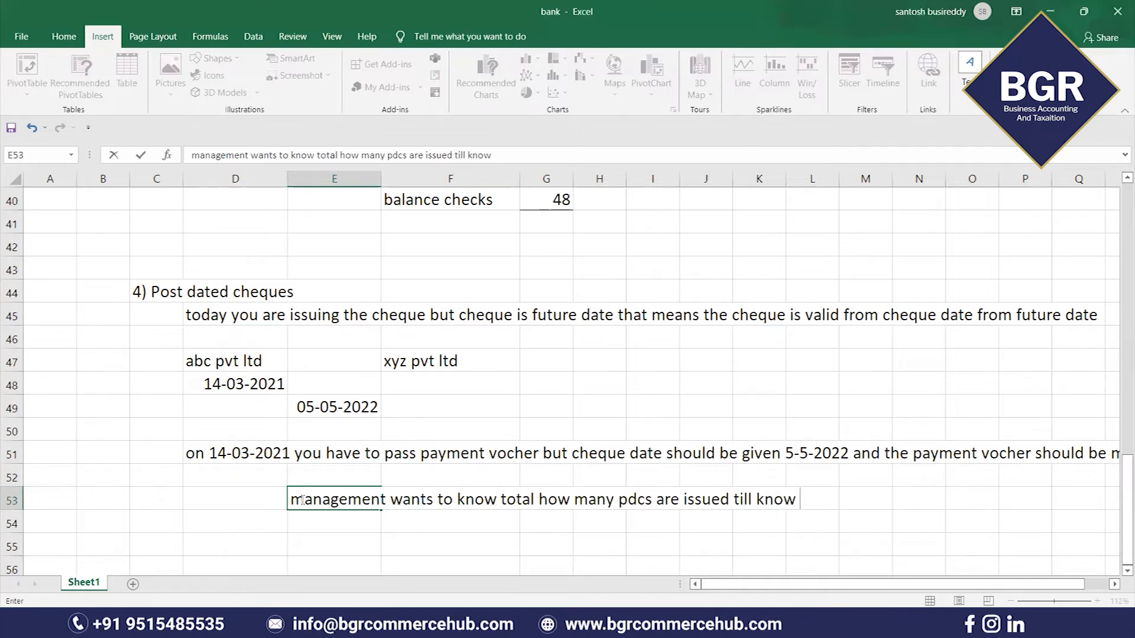
text(and when )
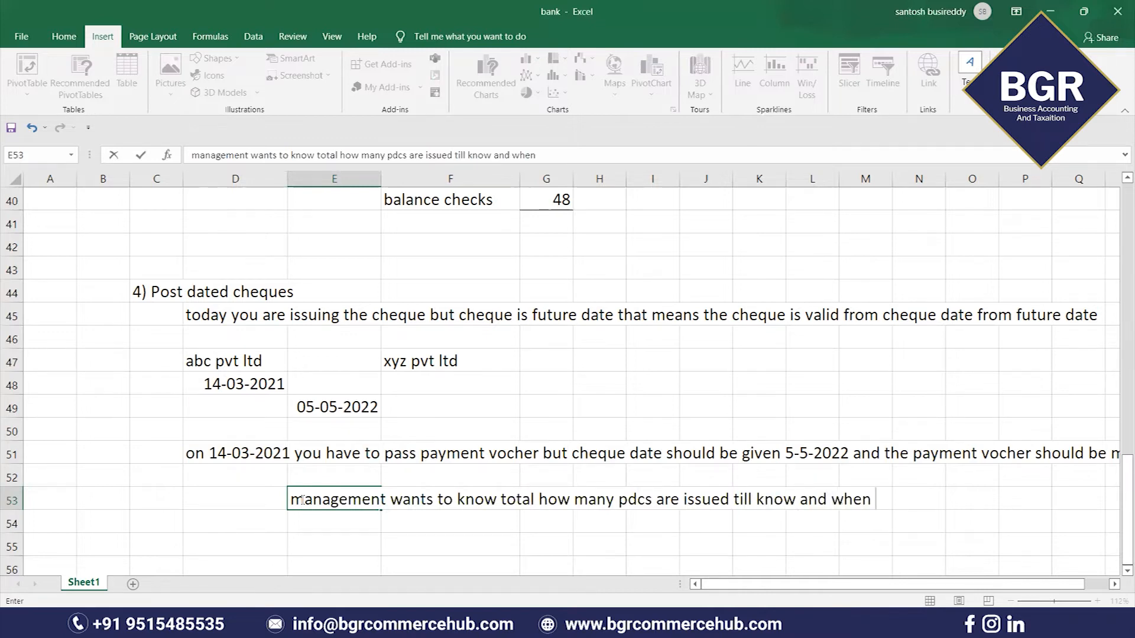
text(they are )
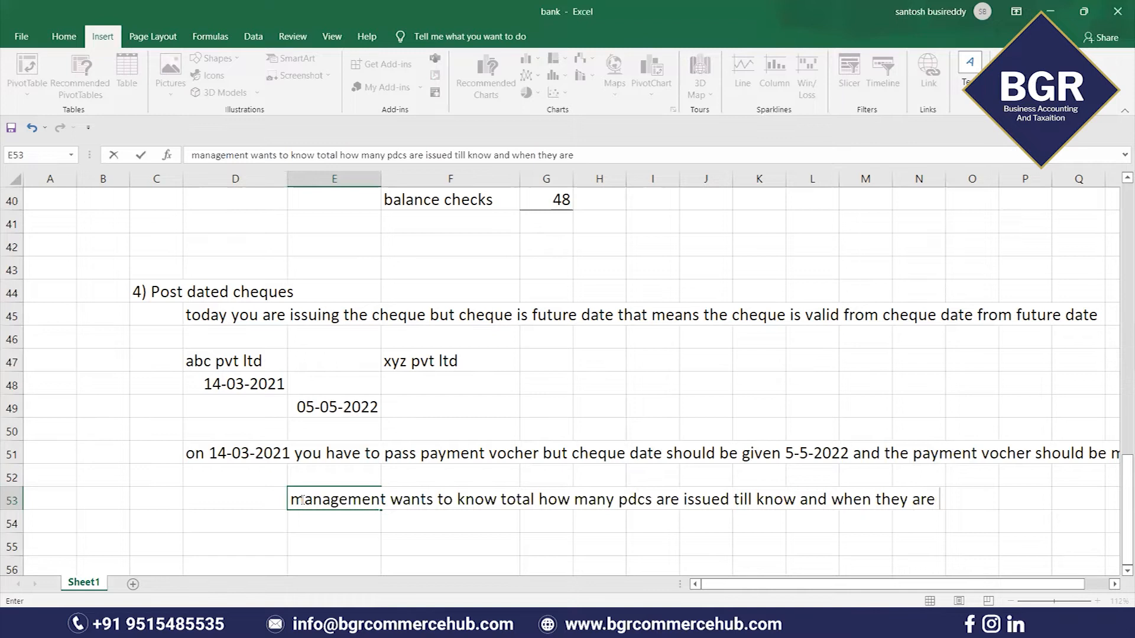
text(going to come)
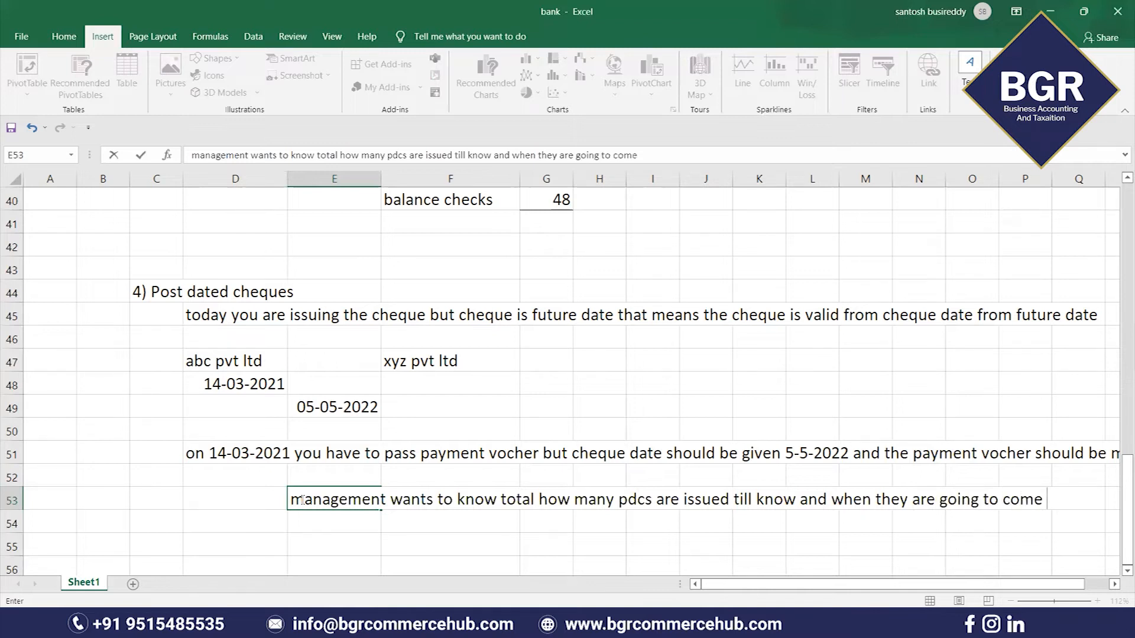
key(BackSpace)
key(BackSpace)
key(BackSpace)
key(BackSpace)
key(BackSpace)
key(BackSpace)
key(BackSpace)
key(BackSpace)
key(BackSpace)
key(BackSpace)
key(BackSpace)
key(BackSpace)
key(BackSpace)
key(BackSpace)
text(coming for)
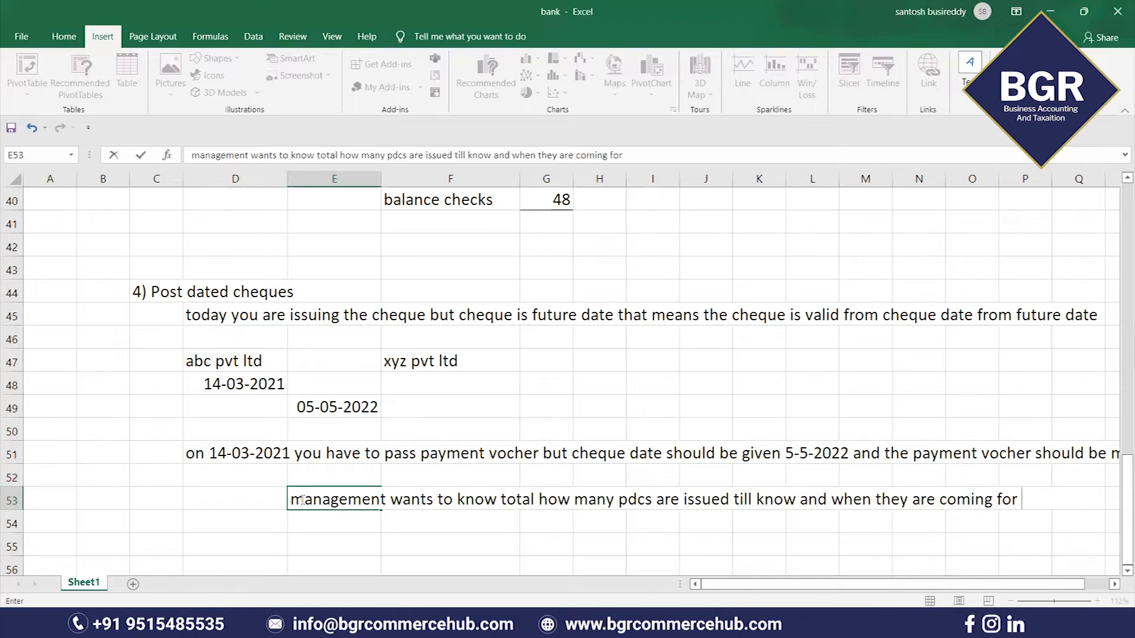
text( clearing)
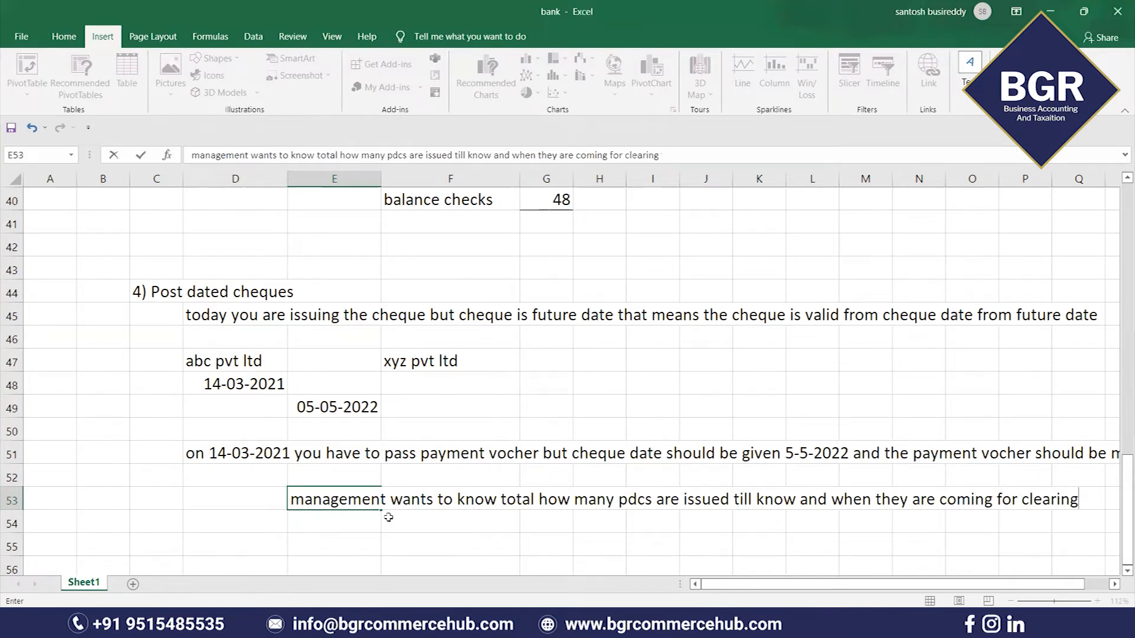
click(918, 545)
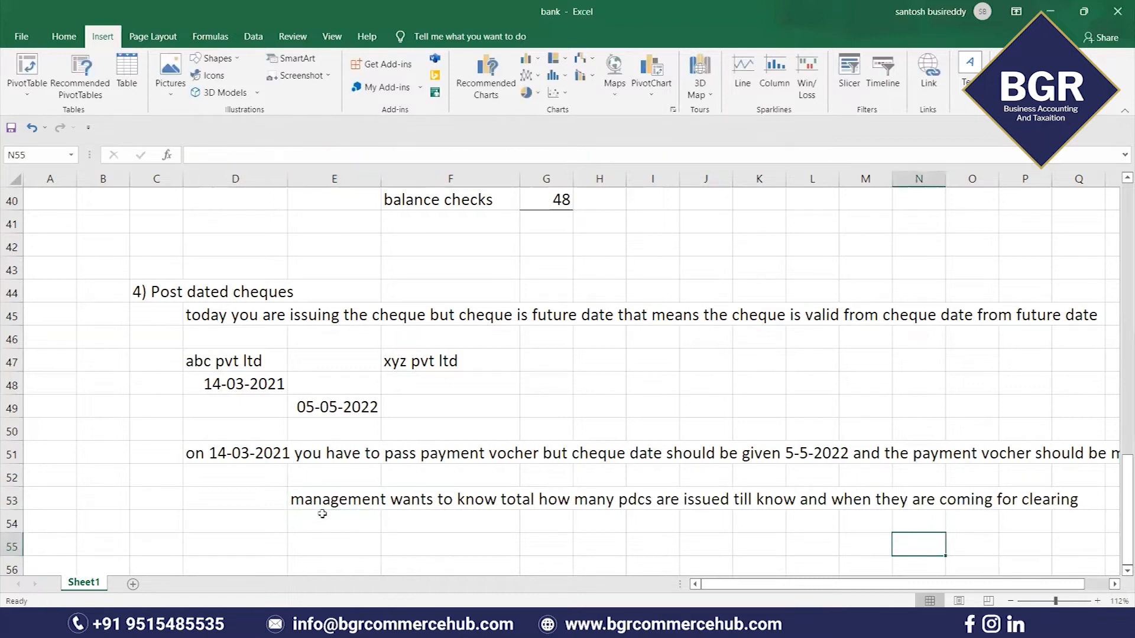
Step: Highlight the word "pdcs" in the E53 sentence, leaving the text as written
double_click(316, 500)
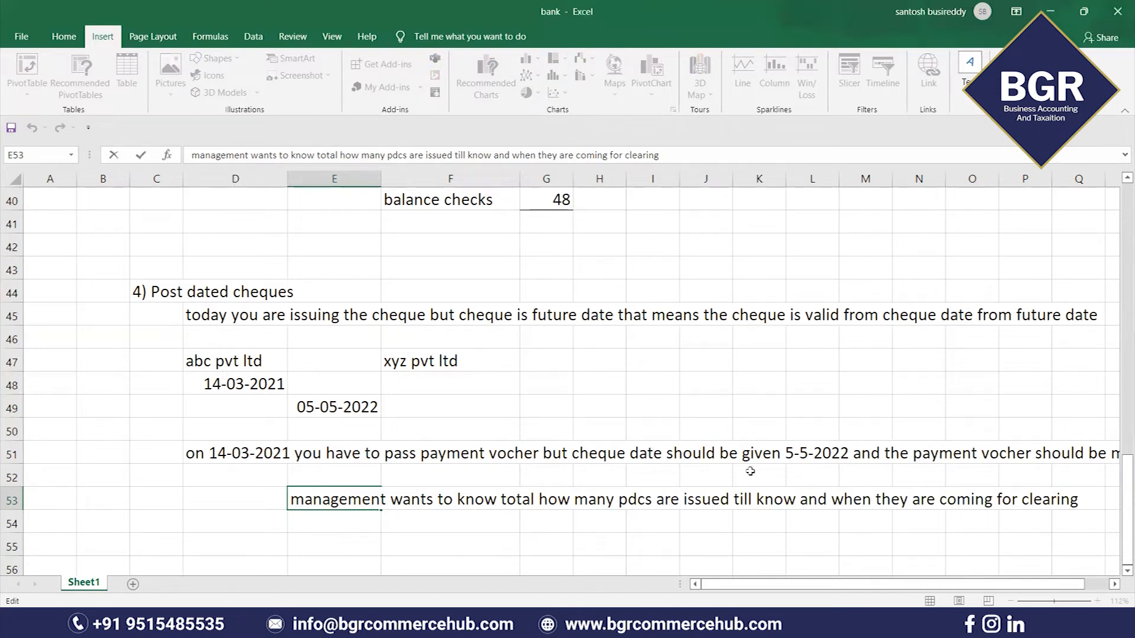
key(shift+Right)
key(shift+Right)
key(shift+Right)
key(shift+Right)
key(shift+Right)
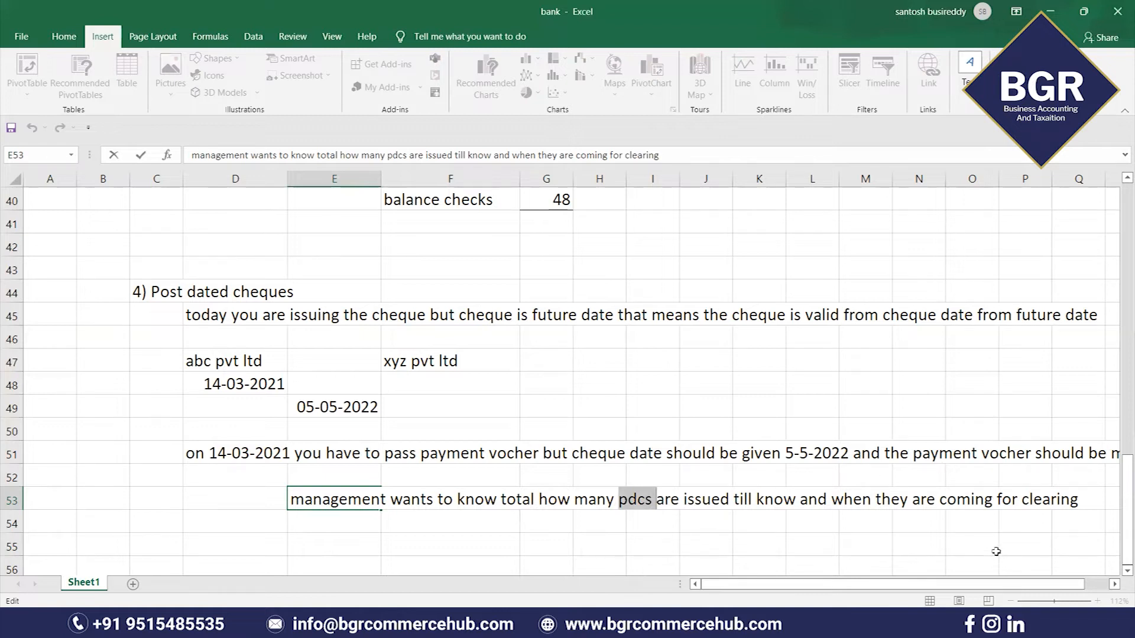
key(Return)
key(Right)
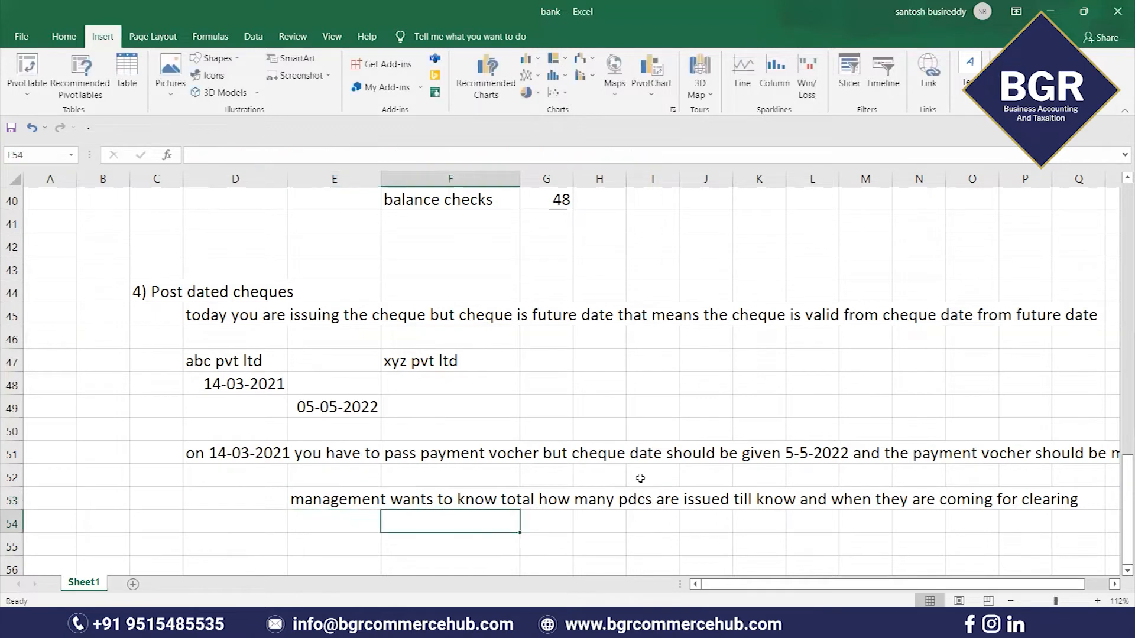
click(335, 515)
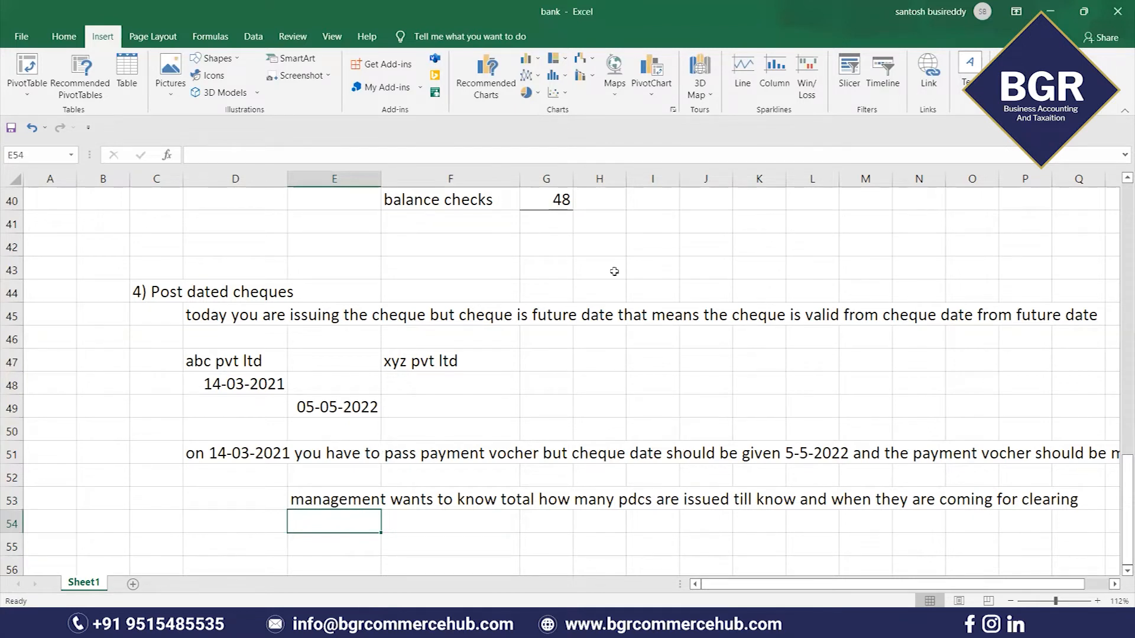
Step: Enter the heading "how to enter pdc" in cell D56, below the note on what management wants to know
scroll(284, 487, down, 3)
click(252, 361)
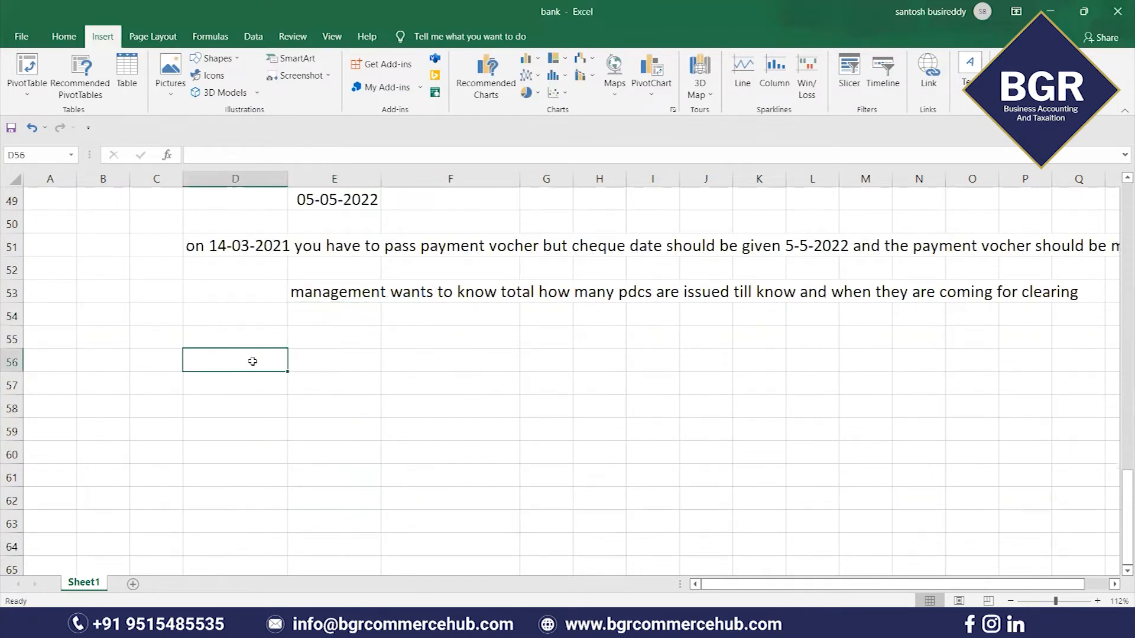
text(how to ener)
key(BackSpace)
key(BackSpace)
key(BackSpace)
text(nter pdc)
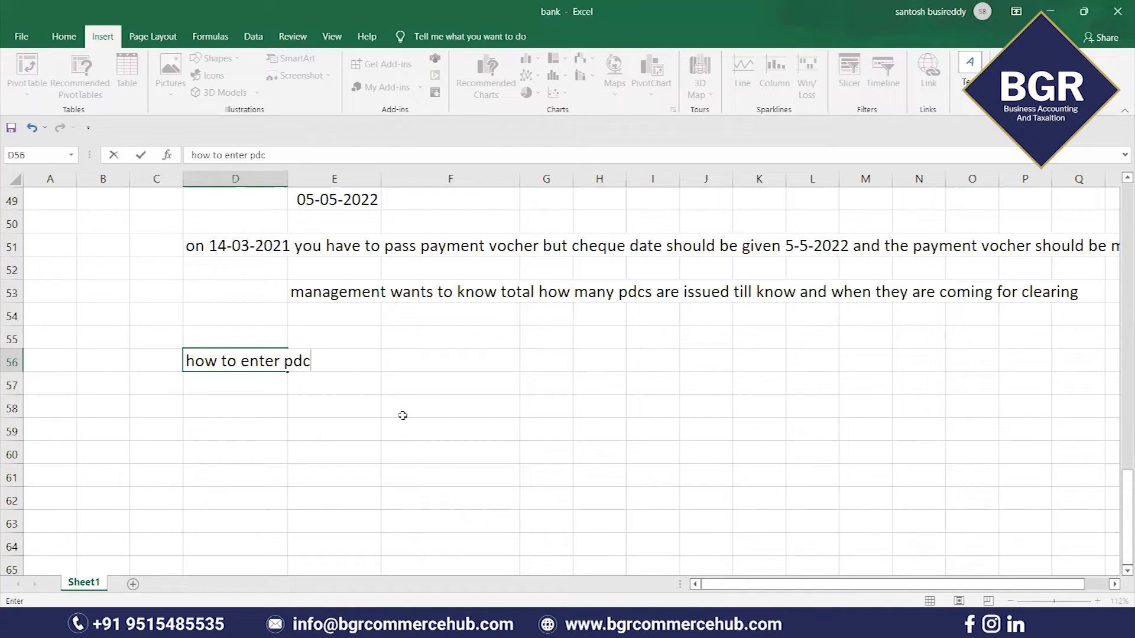
click(316, 378)
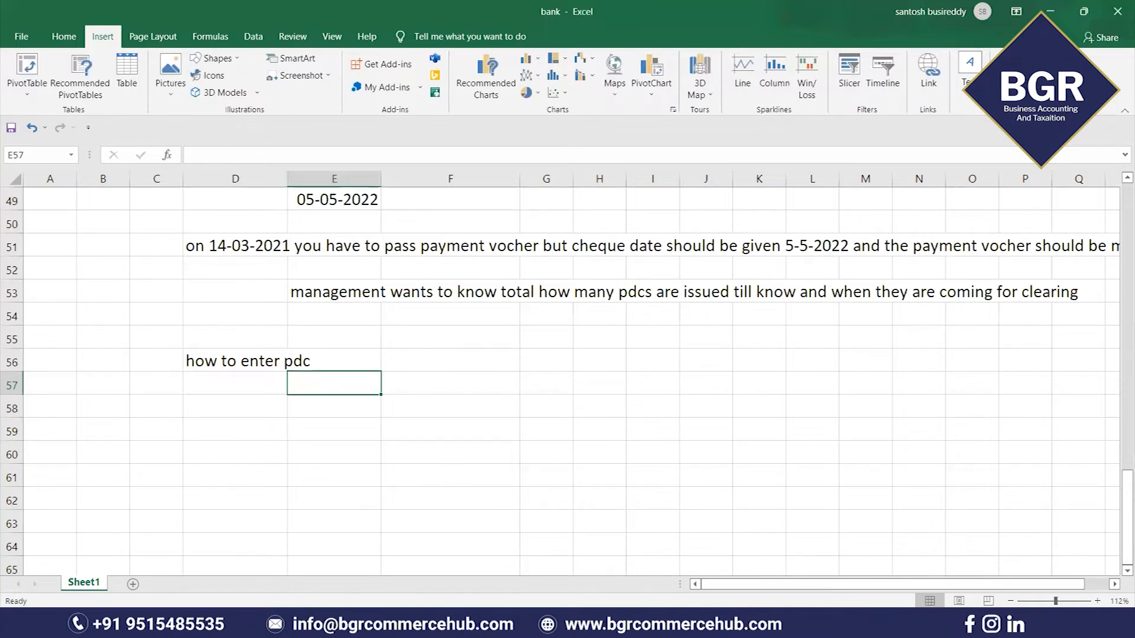
Step: Switch to TallyPrime, leave the cheque register for a new payment voucher and mark the voucher as Post-Dated
click(615, 623)
key(Escape)
key(Escape)
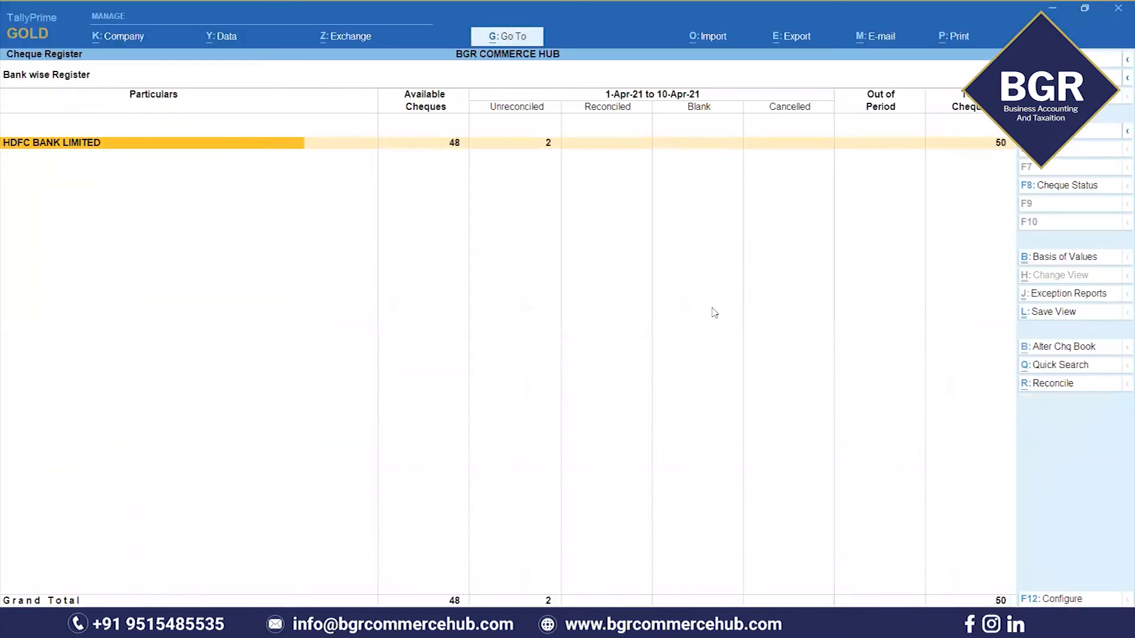
key(Escape)
key(Escape)
key(Up)
key(Up)
key(Return)
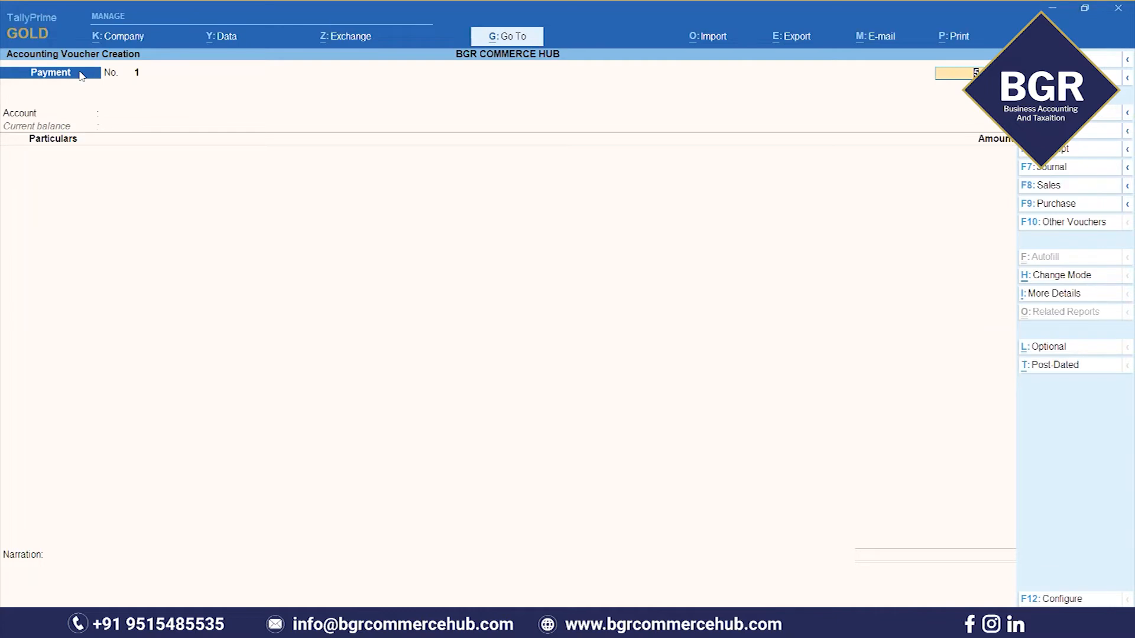
click(110, 116)
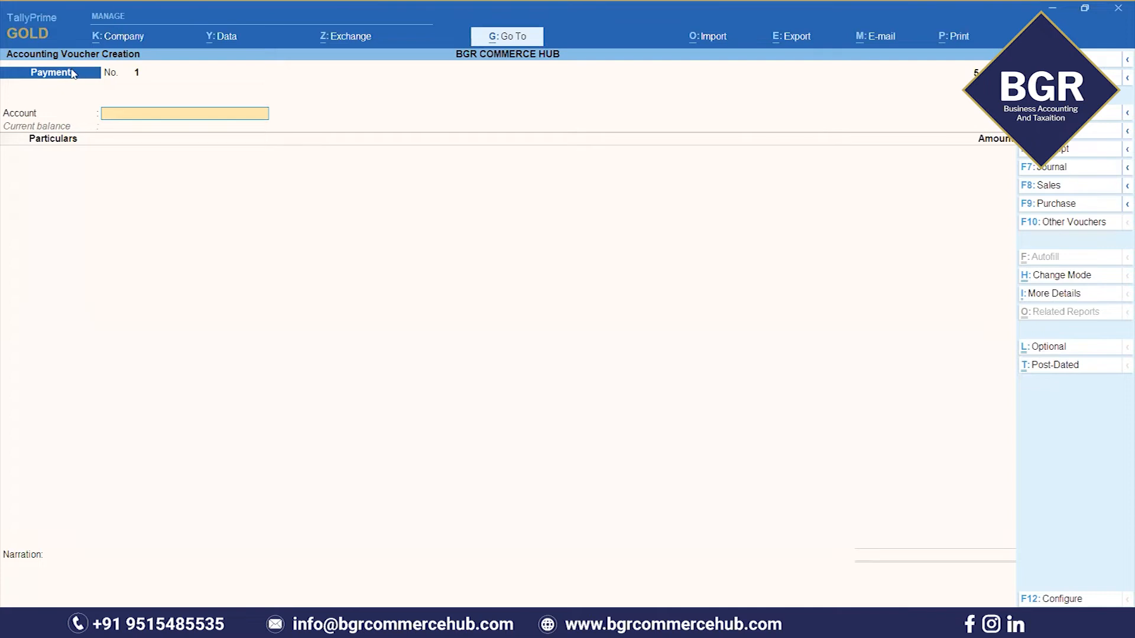
click(1058, 366)
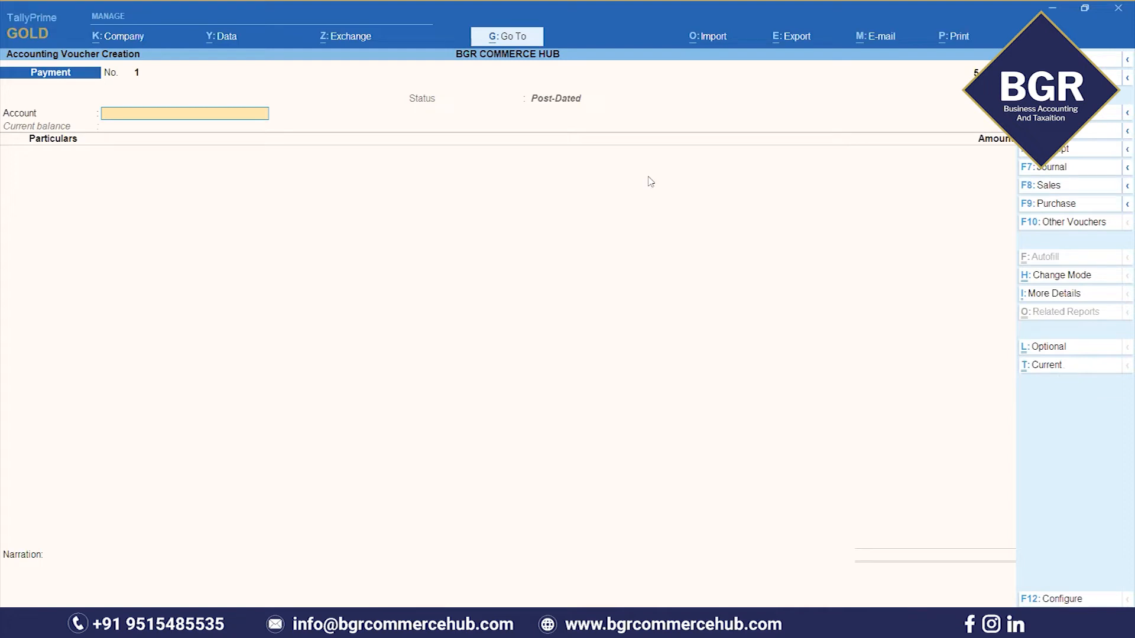
Step: Switch to Excel to check the example's payment voucher and cheque dates around D51, and return to TallyPrime
click(1054, 8)
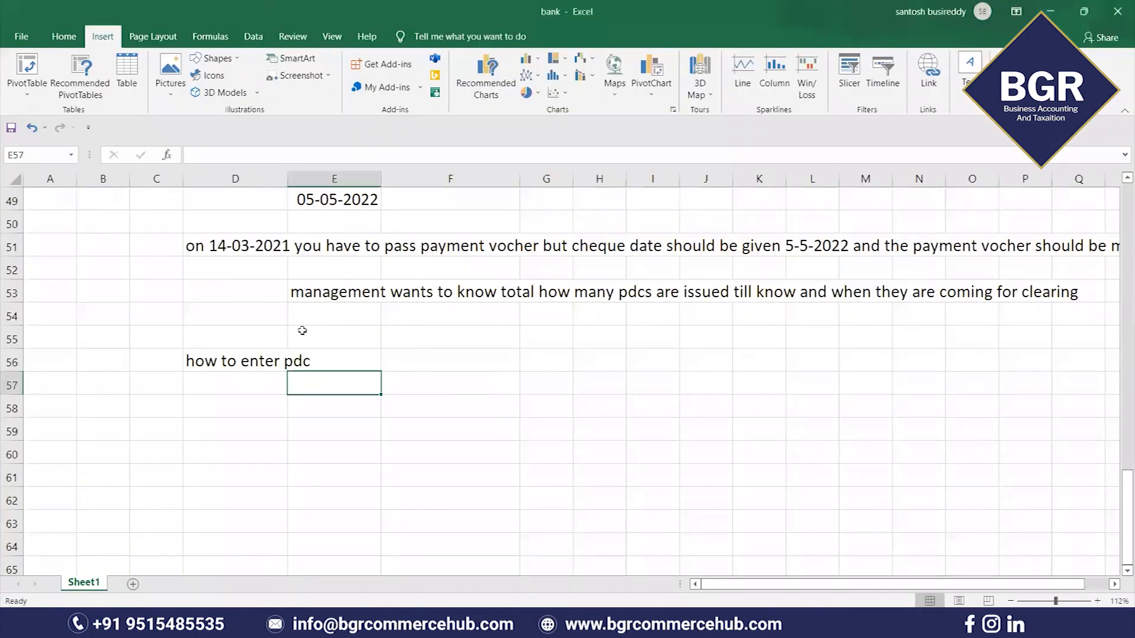
scroll(301, 331, up, 2)
click(225, 383)
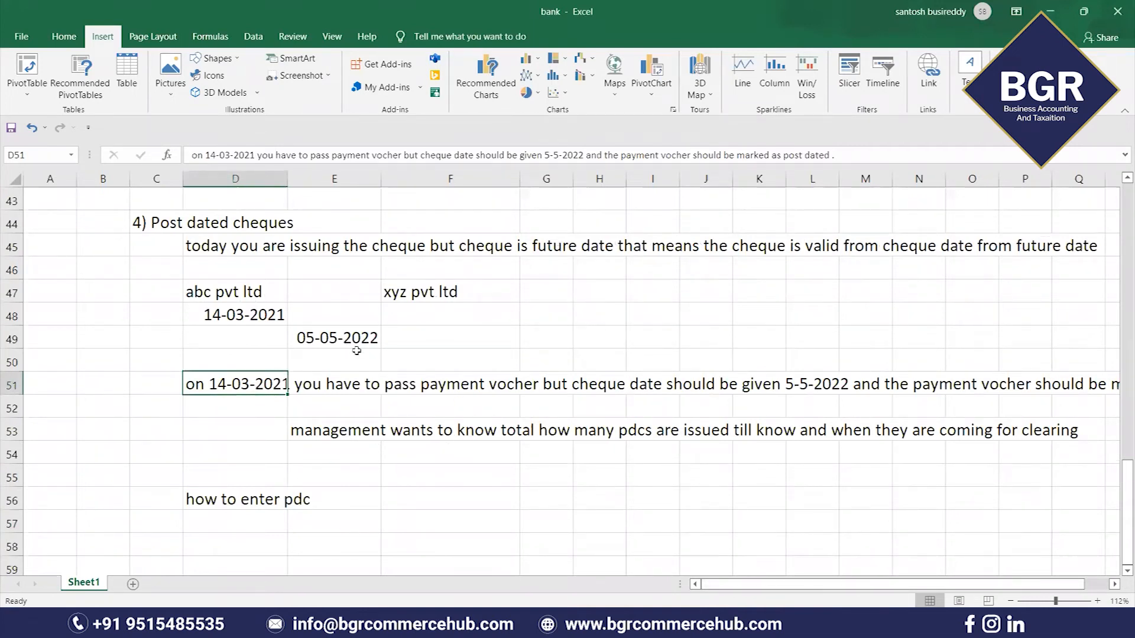
key(alt+Tab)
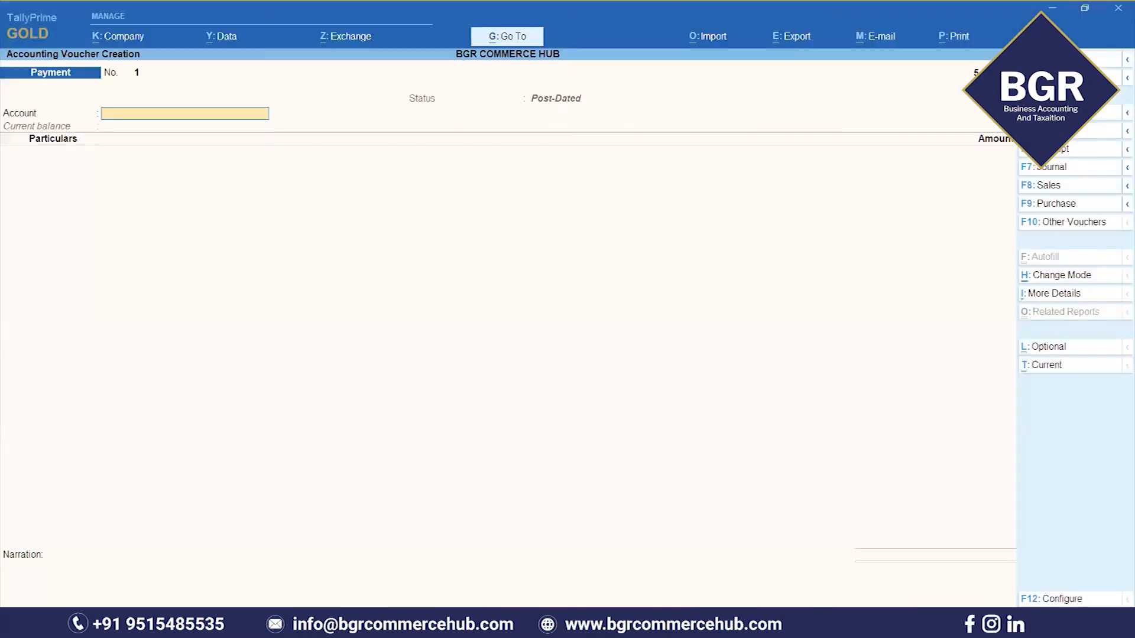
Step: Try to set the payment voucher date to 14-3-2021
key(F2)
text(14-3-2021)
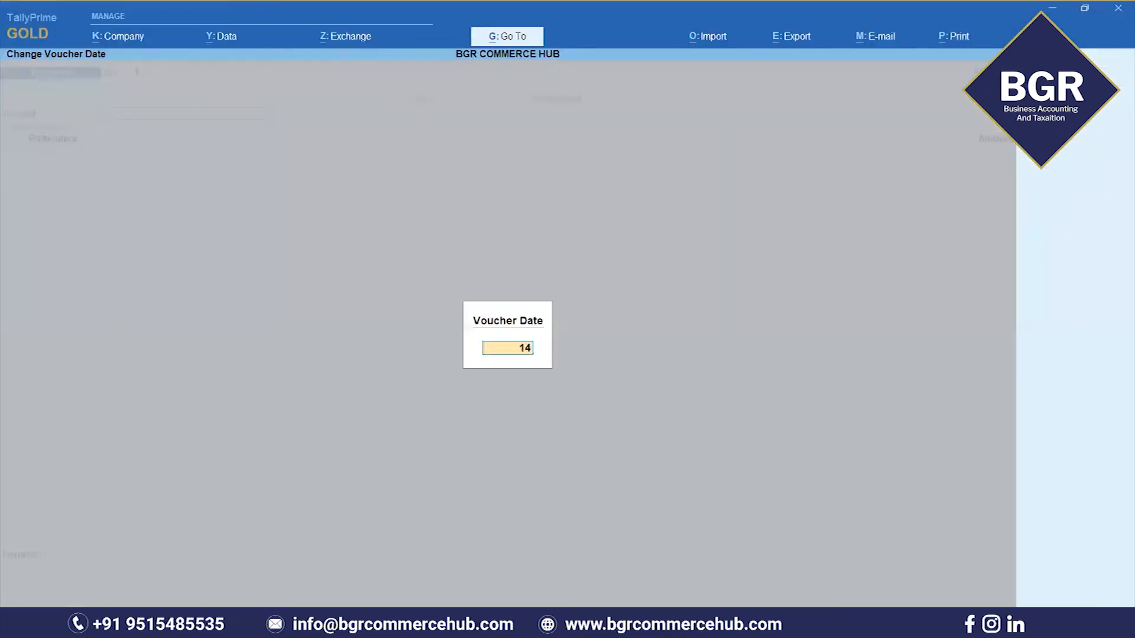
key(Return)
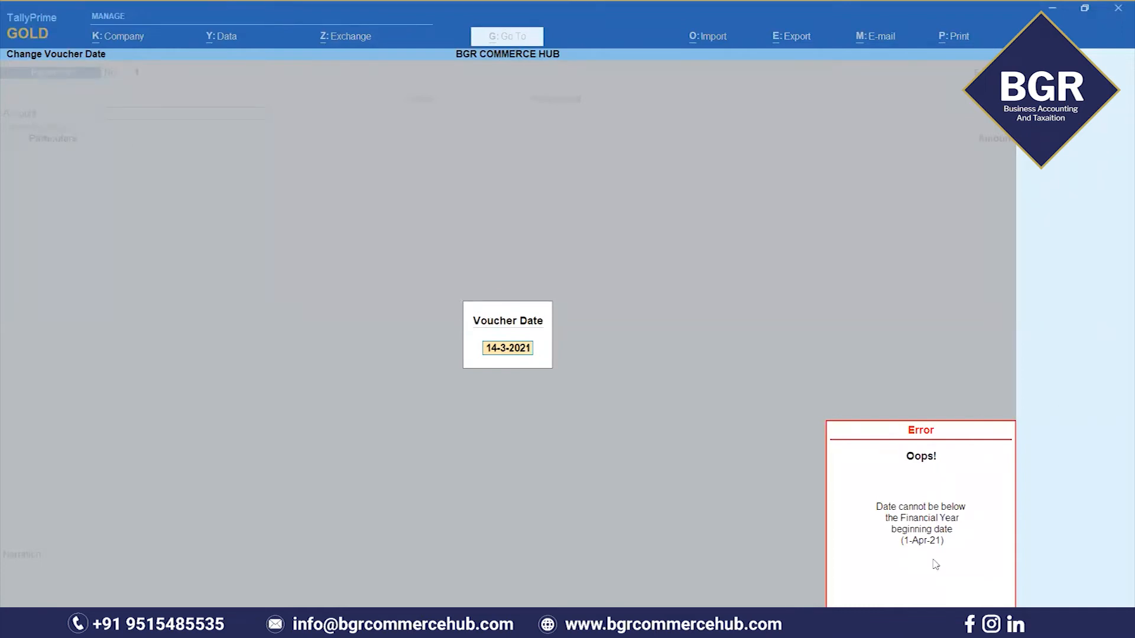
key(Escape)
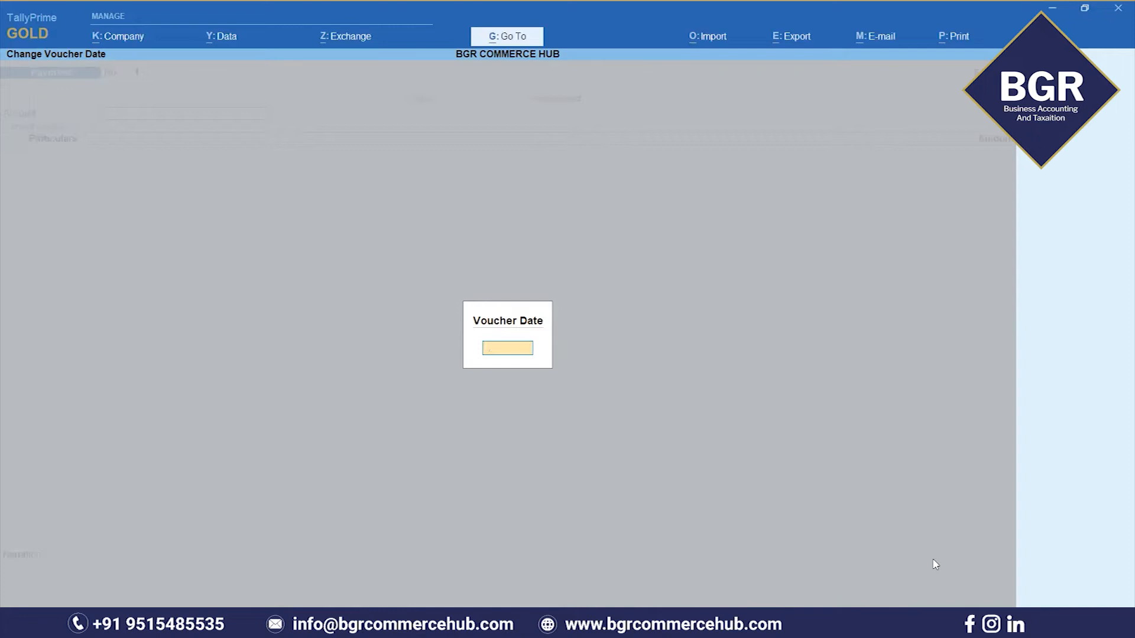
key(Escape)
Step: Set the accounting period from 1-4-2021 to 31-3-2022
key(alt+F2)
text(1-4-2021)
key(Return)
text(31-3-2022)
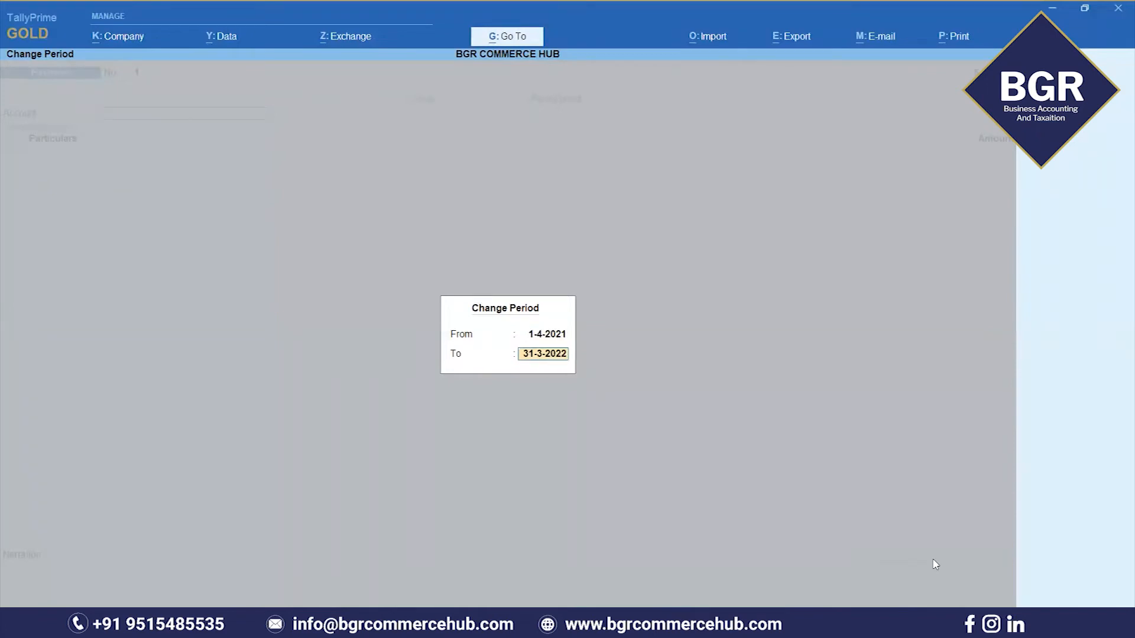
key(Return)
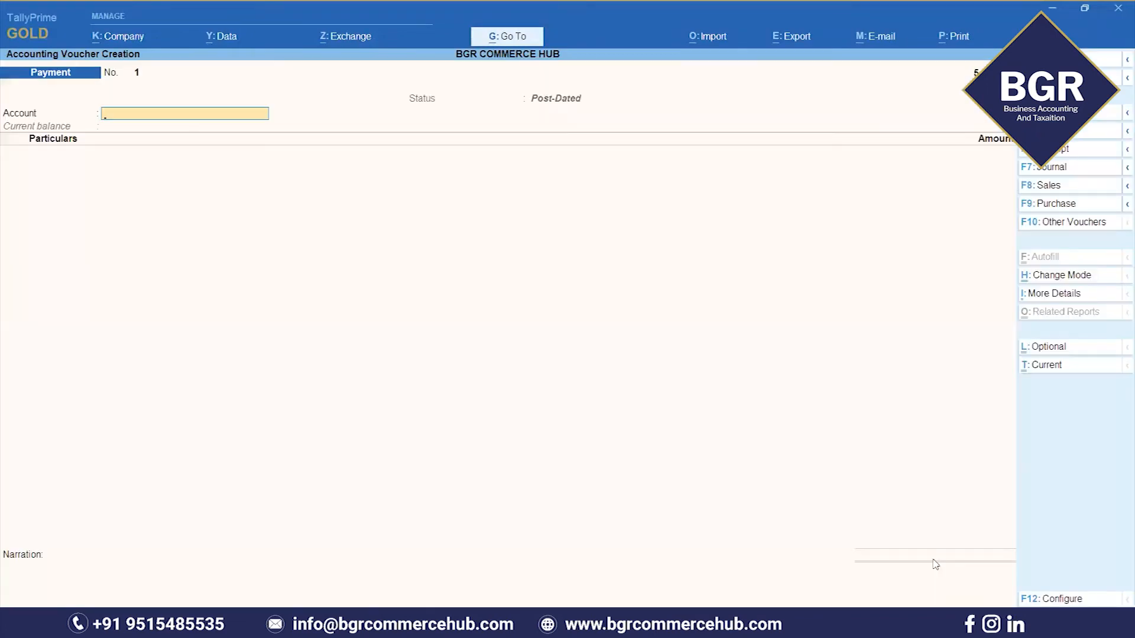
Step: Set the payment voucher date to 14-03-2022 and choose HDFC BANK LIMITED as the account
key(F2)
text(14-0)
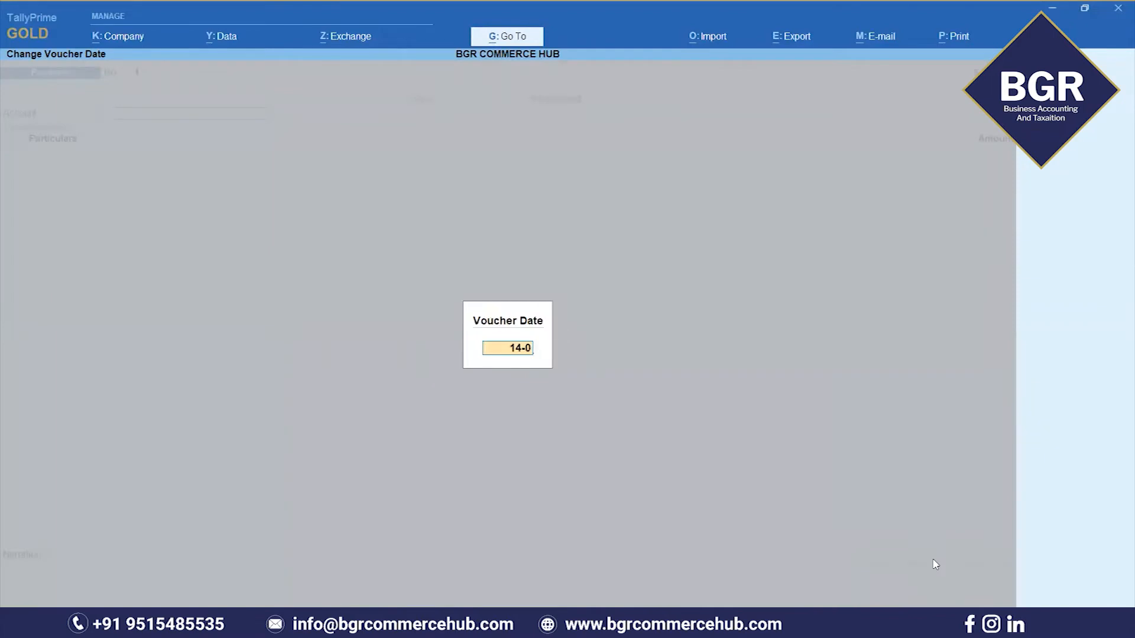
text(3-2022)
key(Return)
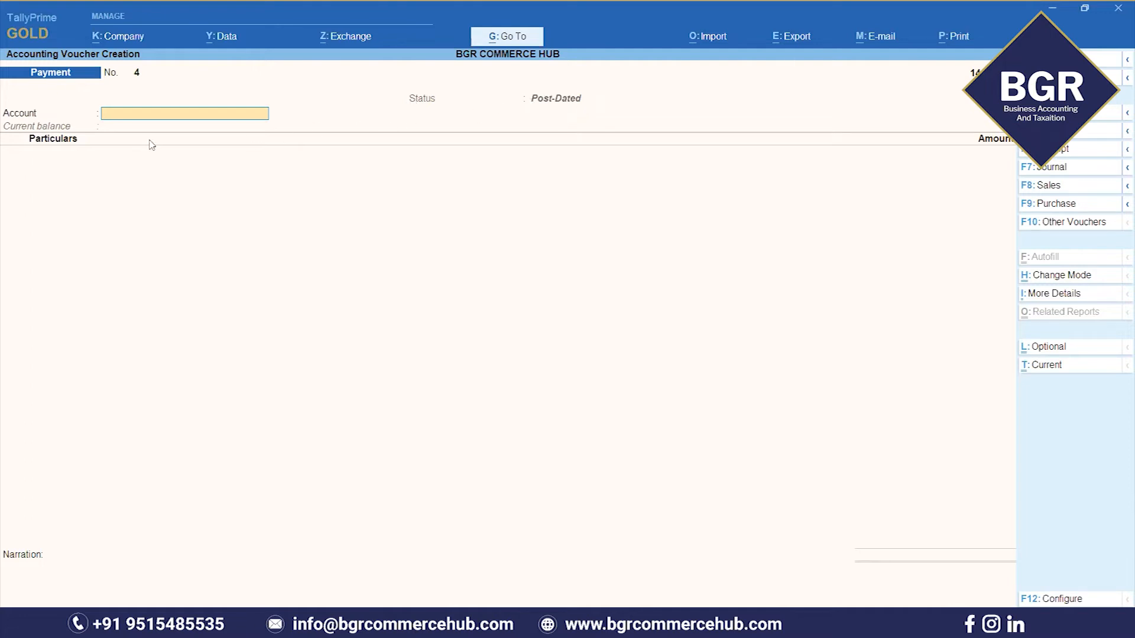
text(Hdfc)
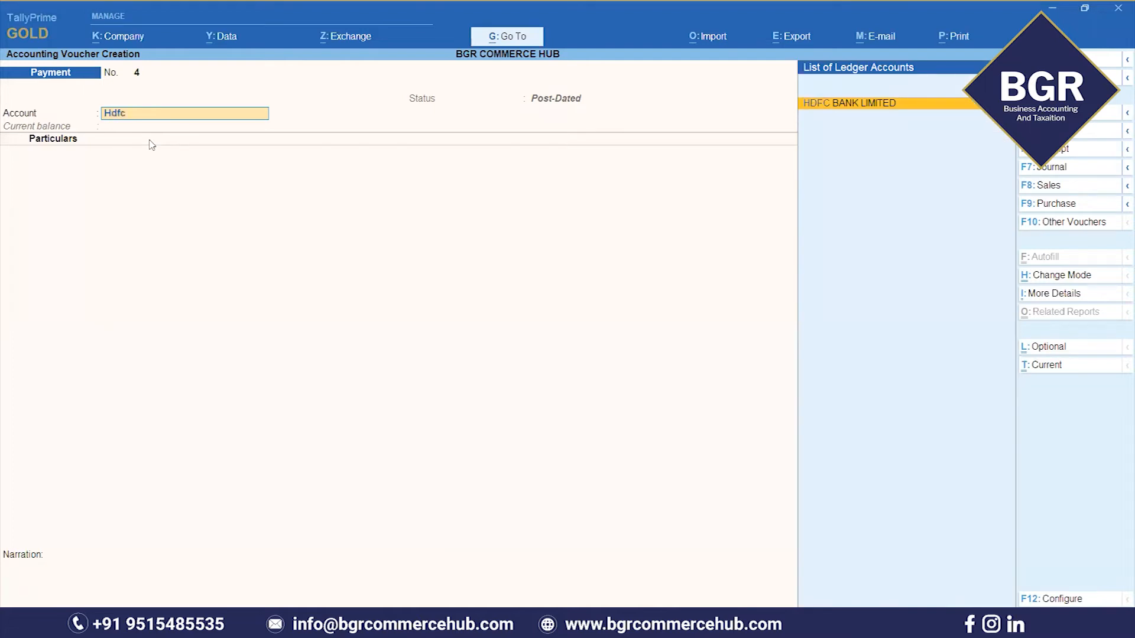
key(Return)
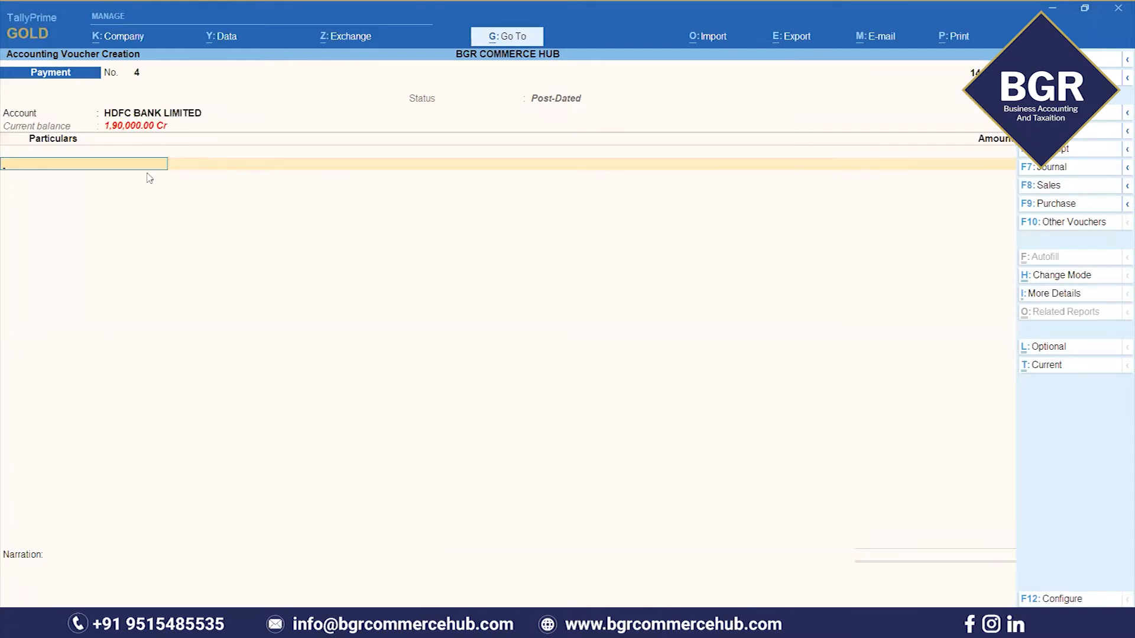
Step: Create a ledger named Xyz Pvt Ltd under Sundry Creditors from the voucher's particulars and use it as the party
key(alt)
key(alt+c)
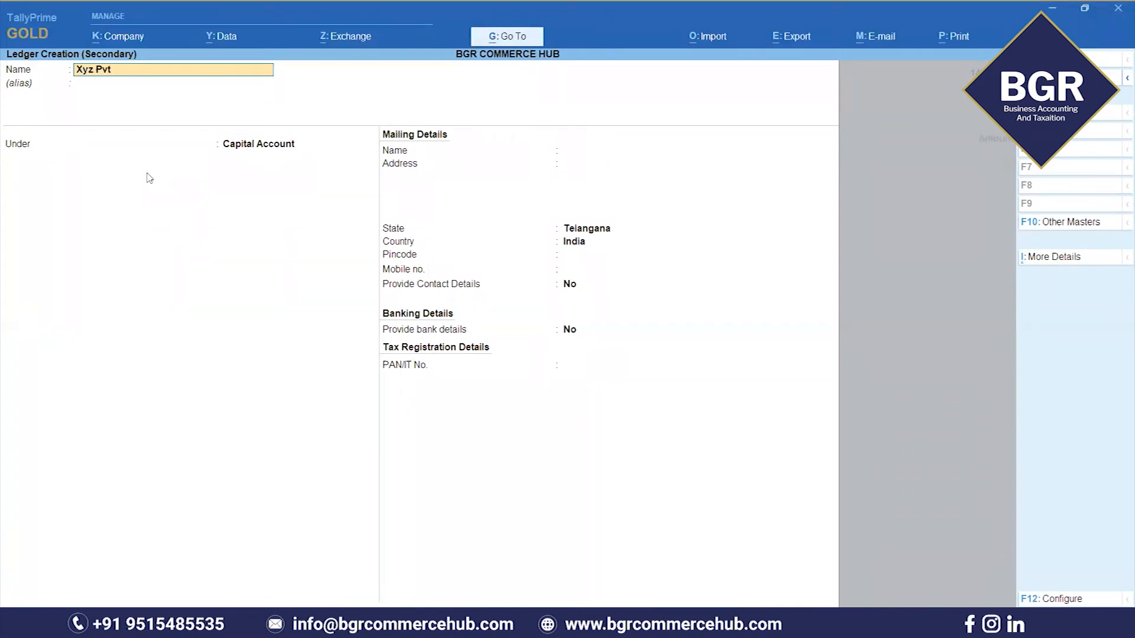
key(Return)
text(Sun)
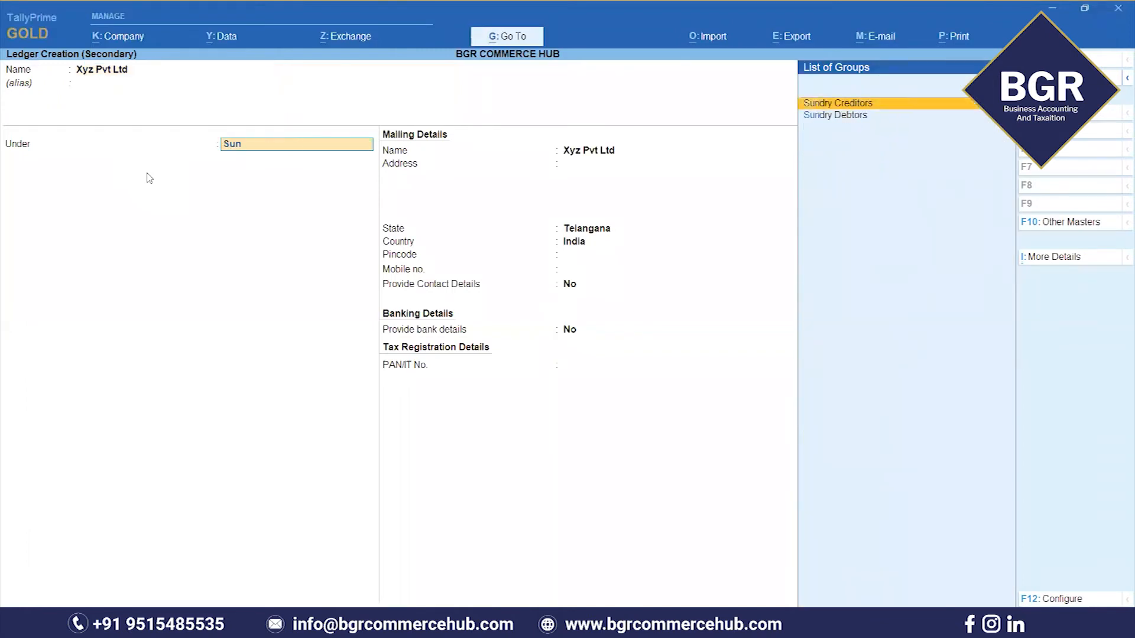
key(Return)
key(ctrl+a)
key(Return)
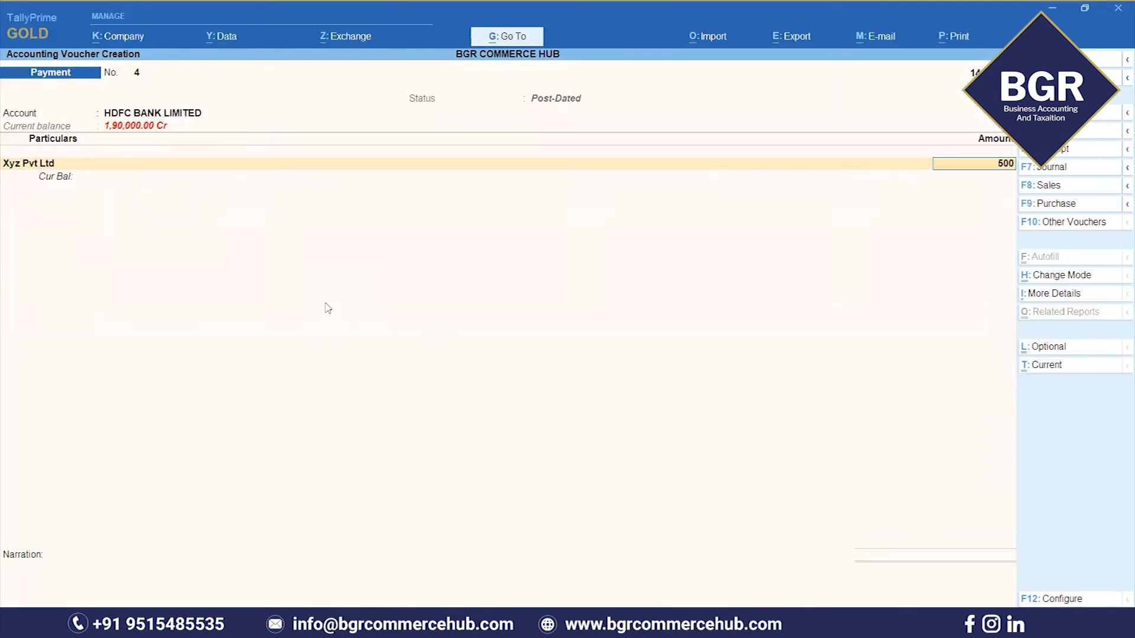
Step: Enter 50000 as the amount paid to Xyz Pvt Ltd and allocate it On Account in the bill-wise details
text(50000)
key(Return)
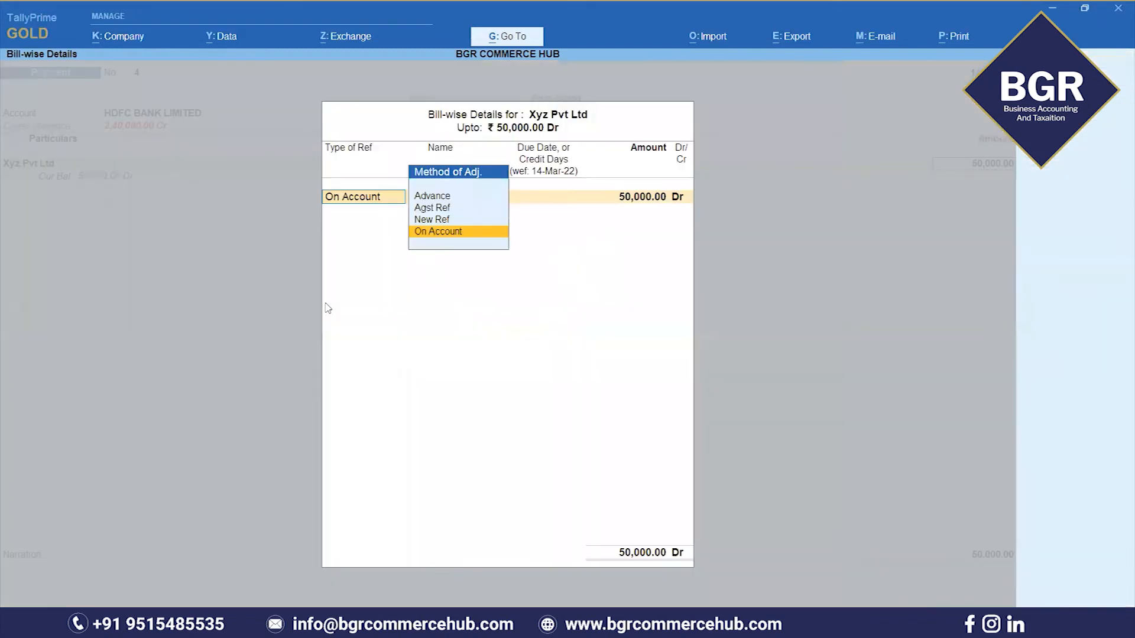
key(Return)
key(Return)
key(Return)
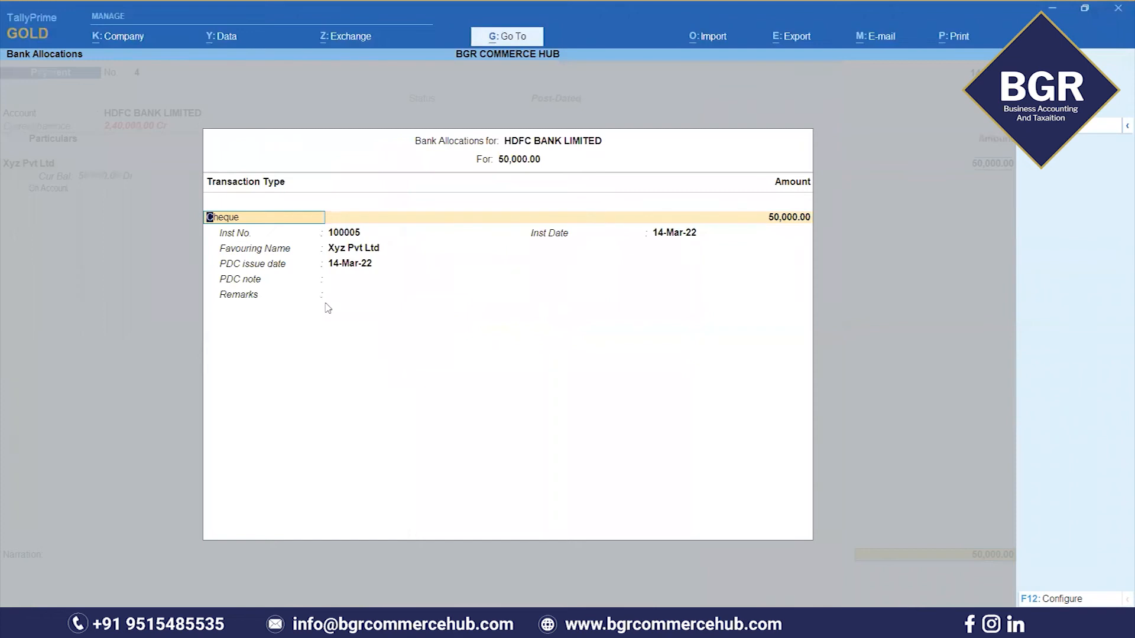
Step: Set the cheque's instrument date to 5-May-22, keep the PDC issue date 14-Mar-22, and save the post-dated payment voucher
key(Return)
key(Return)
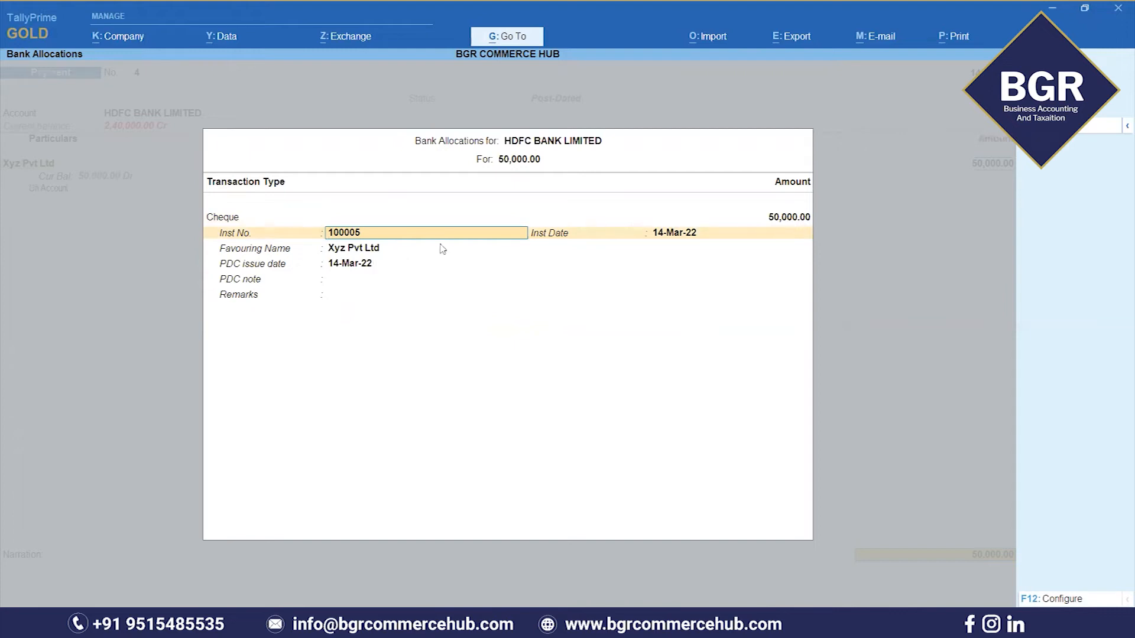
click(666, 235)
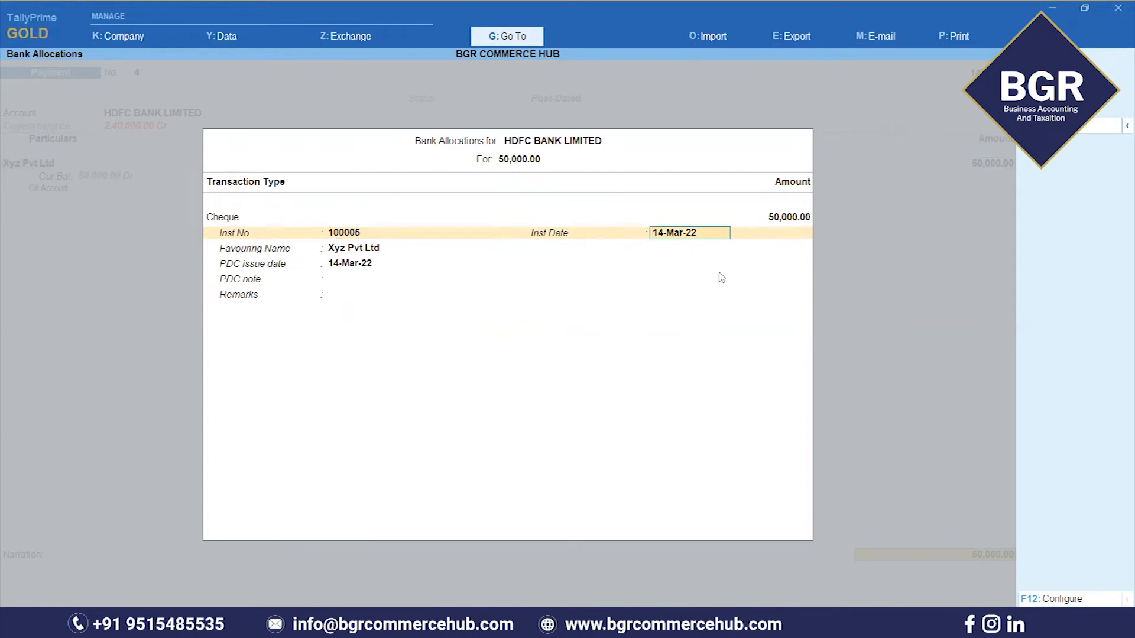
text(5-)
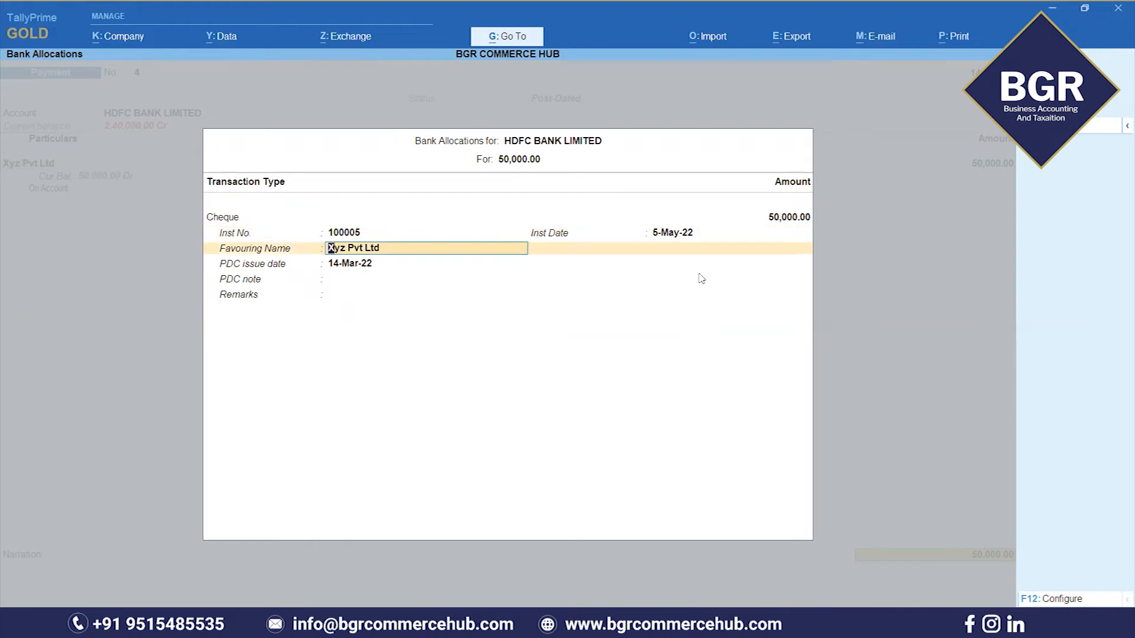
key(Return)
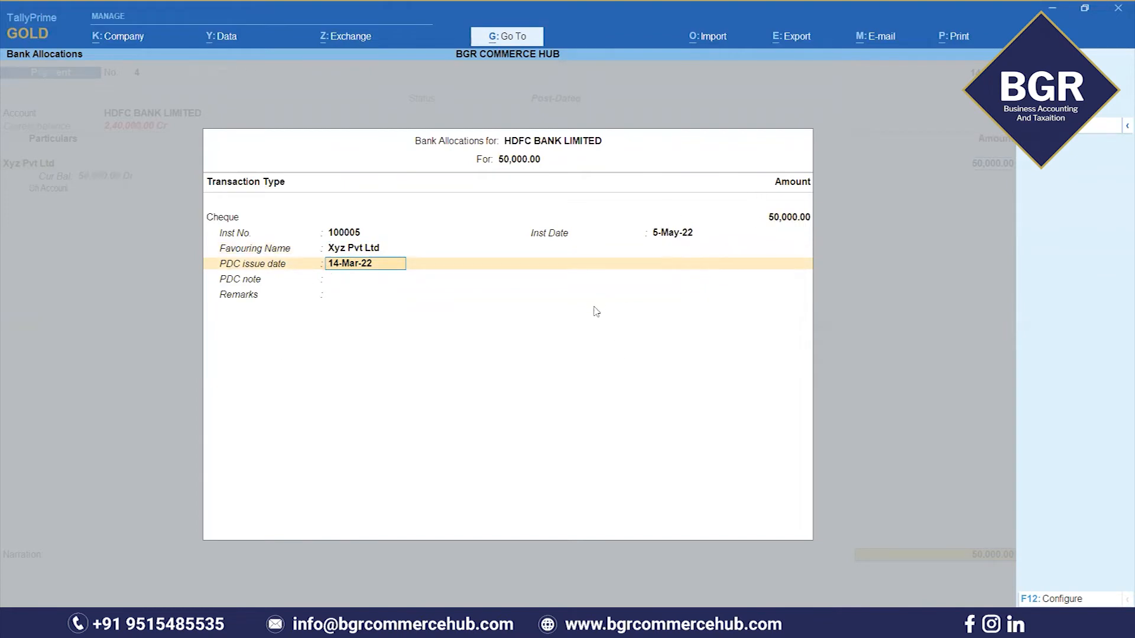
key(Return)
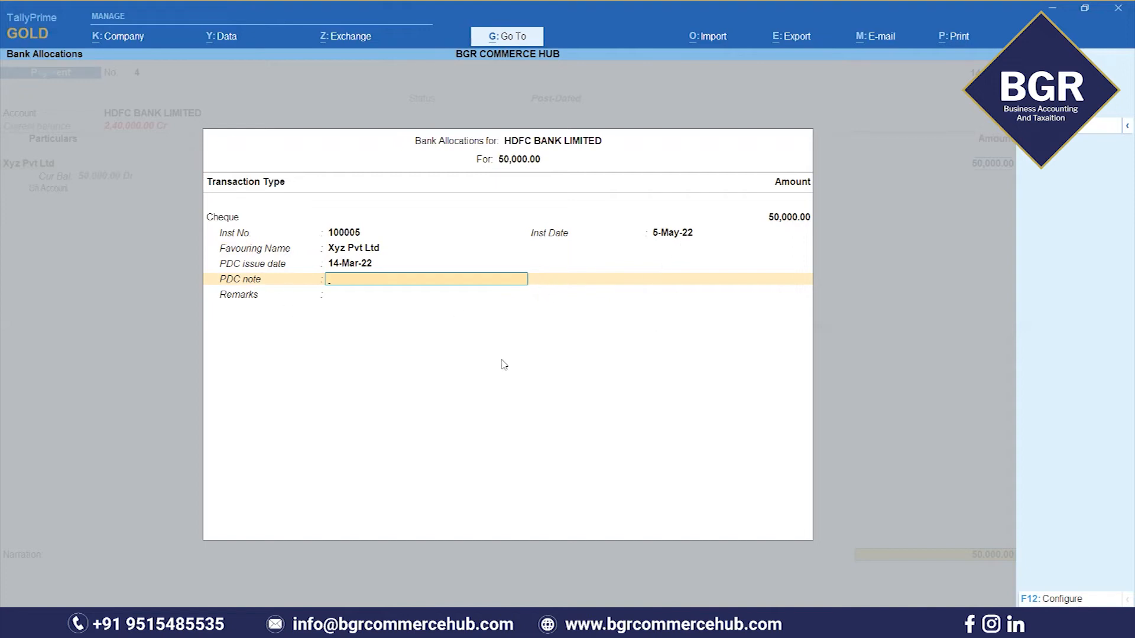
key(ctrl+a)
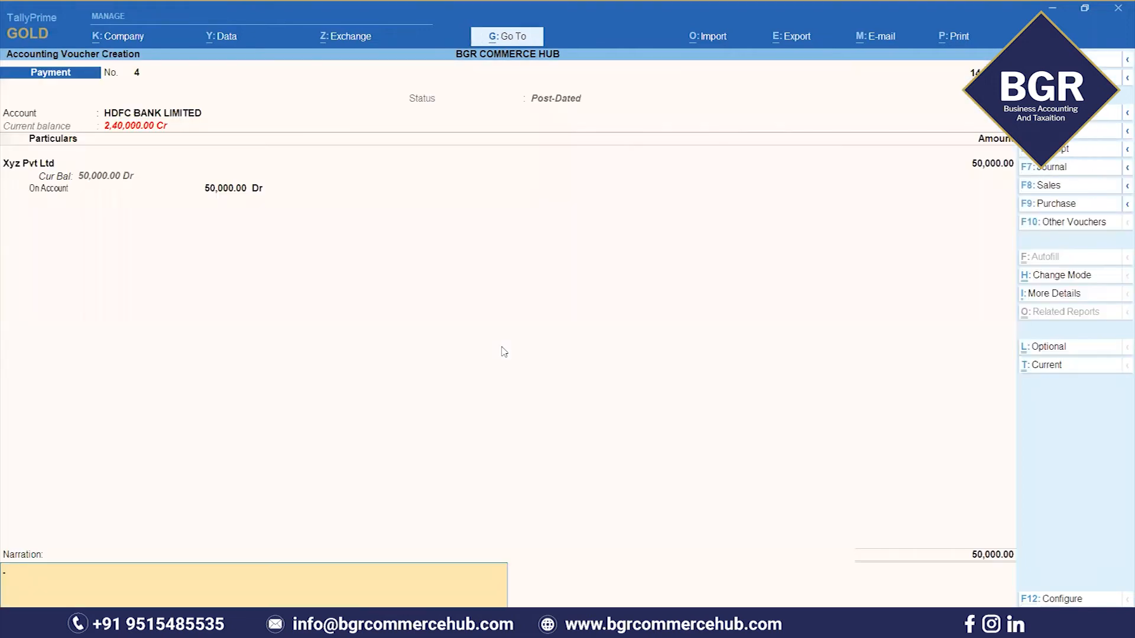
key(ctrl+a)
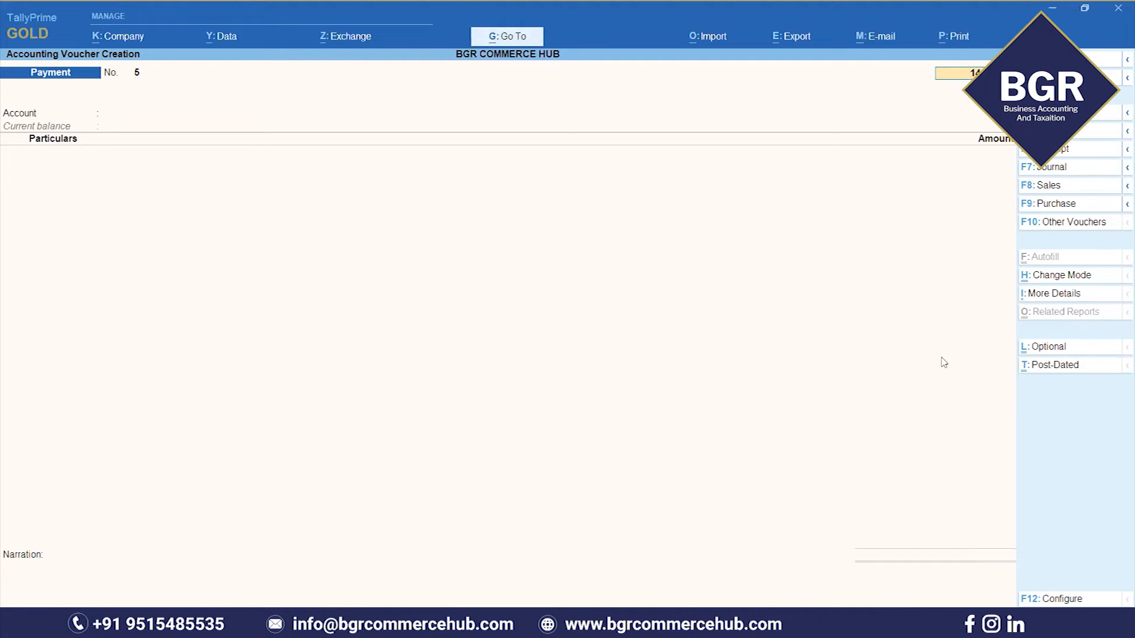
Step: Switch to Excel to review the notes on tracking issued post-dated cheques, and return to TallyPrime
mouse_move(711, 625)
key(alt+Tab)
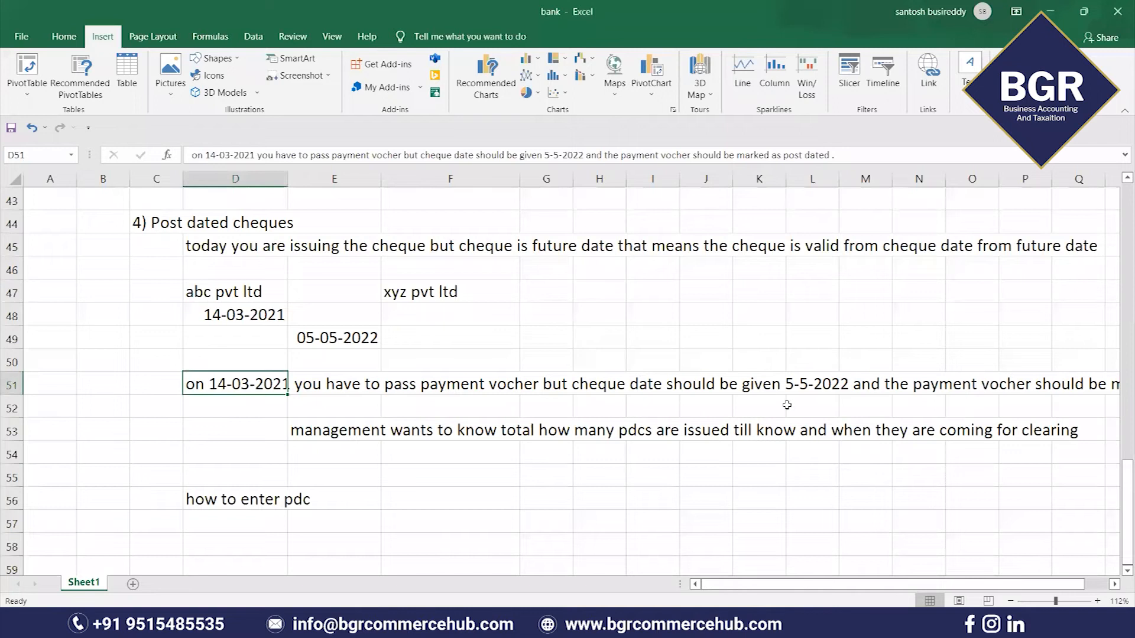
key(alt+Tab)
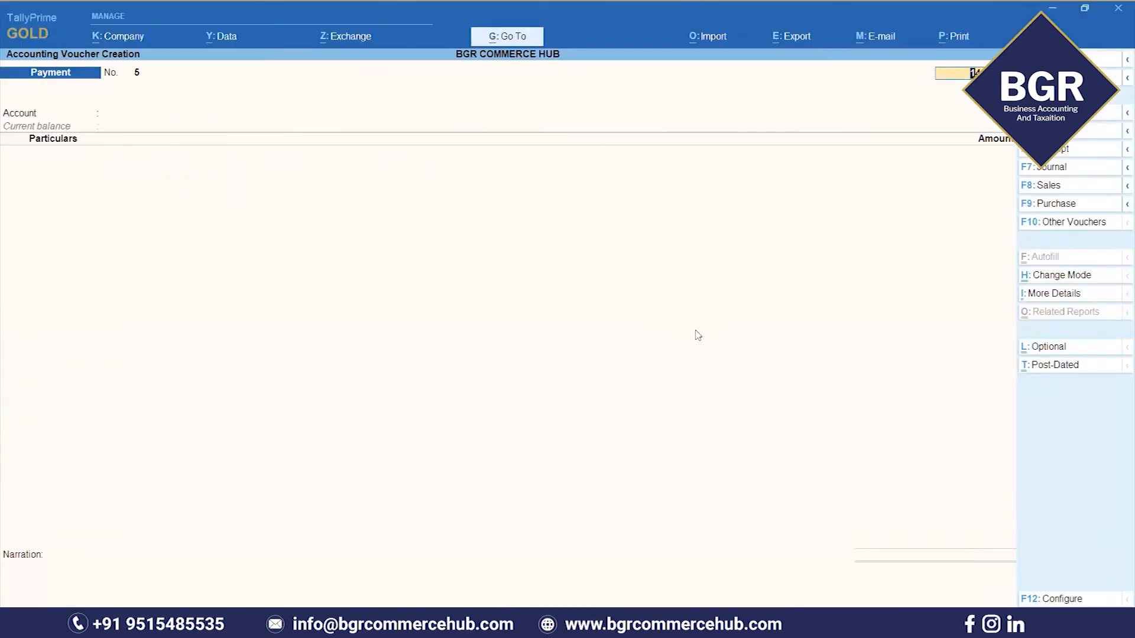
mouse_move(747, 626)
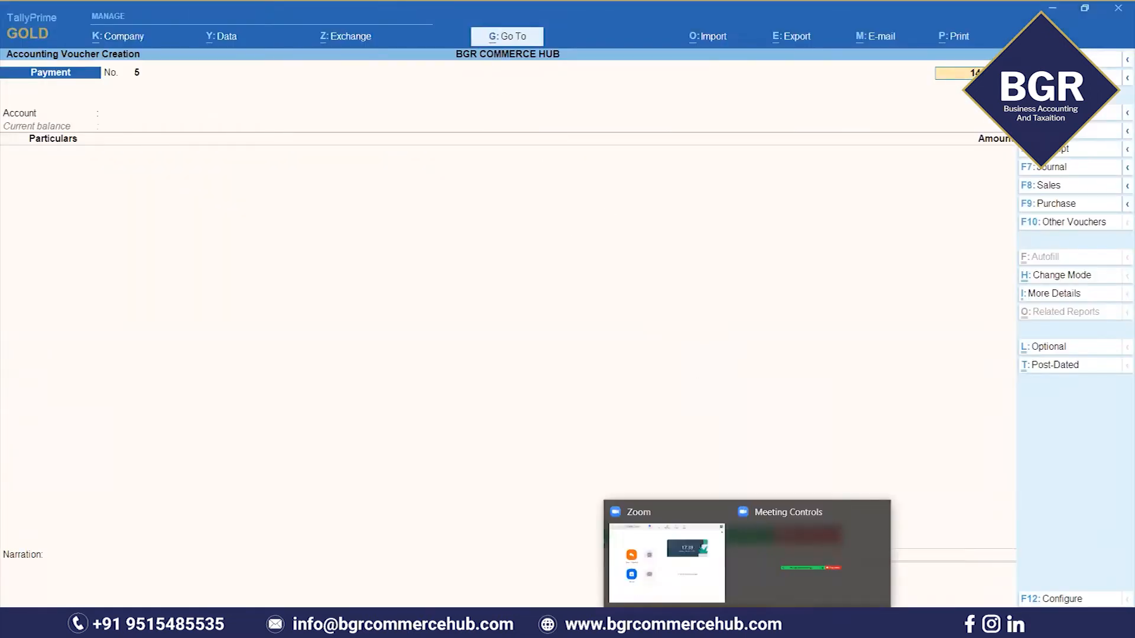
Step: Find the Banking Utilities reports and expand them to the full list
click(518, 37)
key(Down)
key(Down)
key(Down)
key(Down)
key(Down)
key(Down)
key(Down)
key(Down)
key(Down)
key(Down)
key(Down)
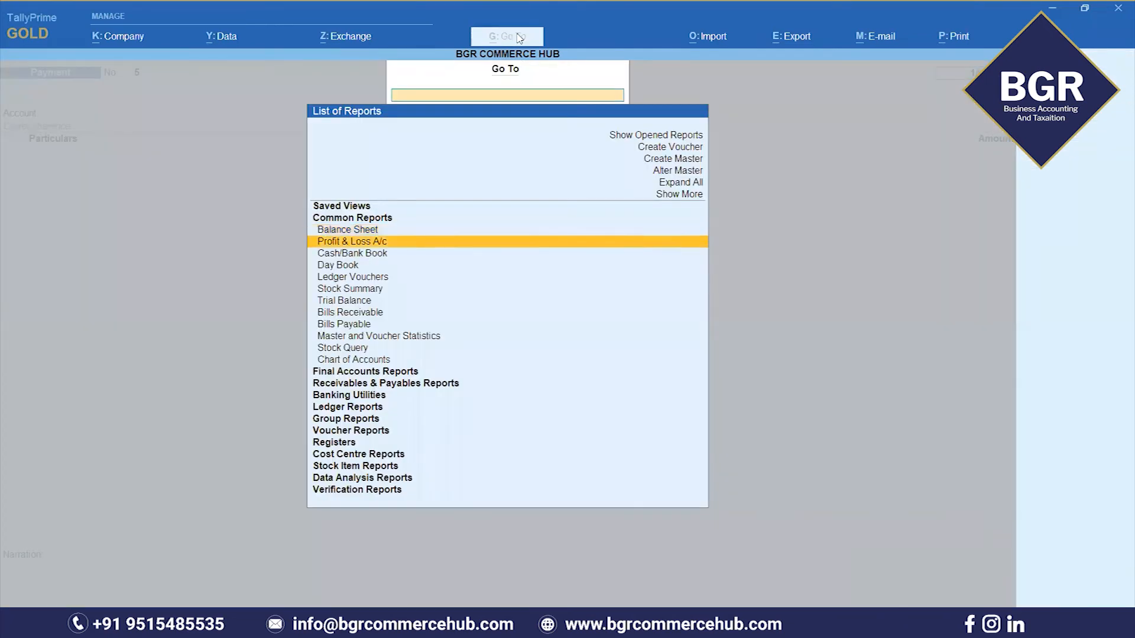
key(Down)
key(Down)
key(Down)
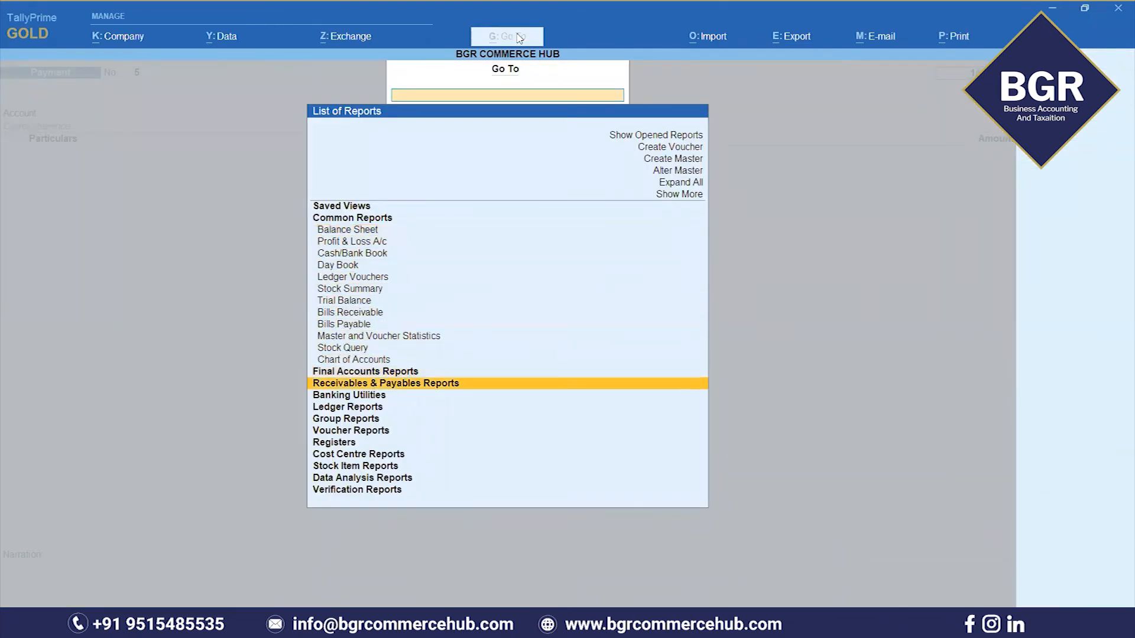
key(Return)
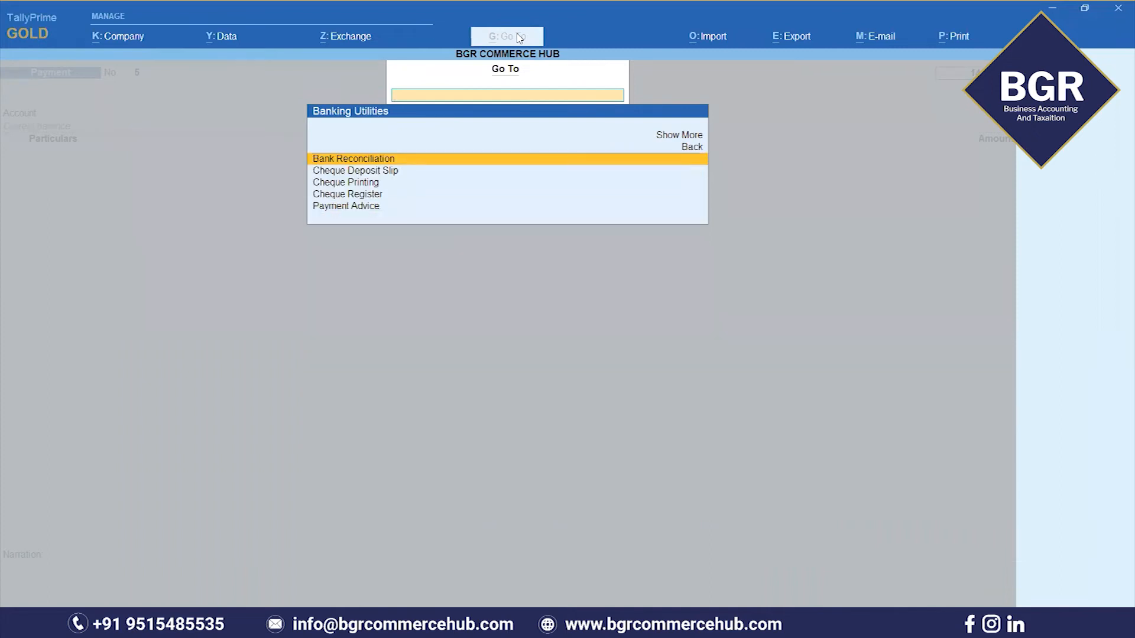
key(Down)
key(Down)
key(Down)
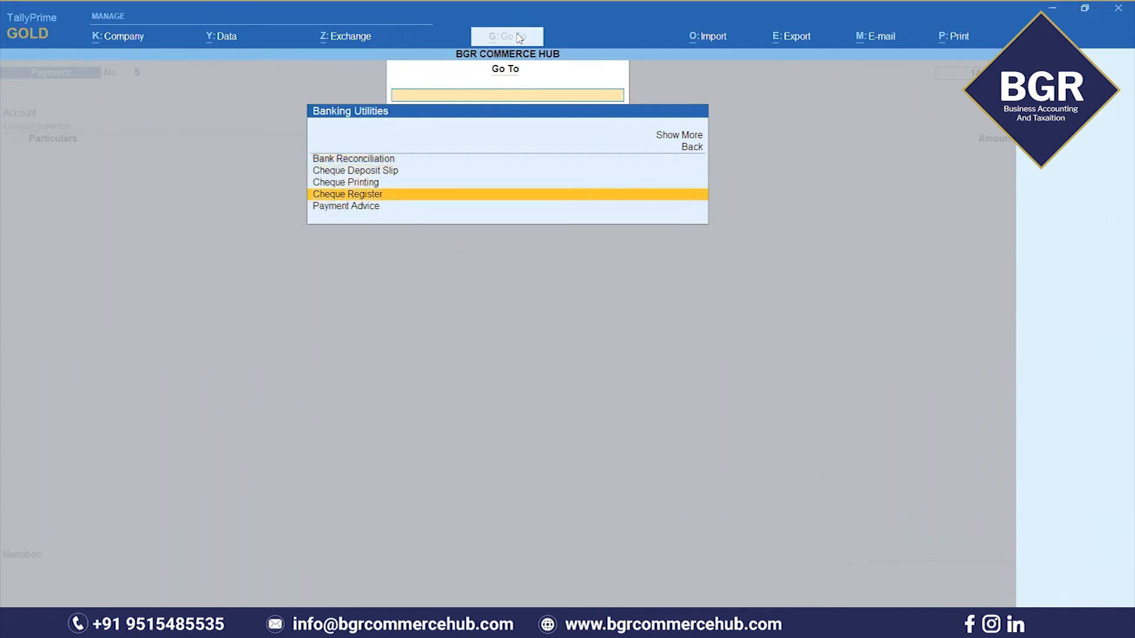
key(Up)
key(Up)
key(Up)
key(Up)
key(Up)
key(Return)
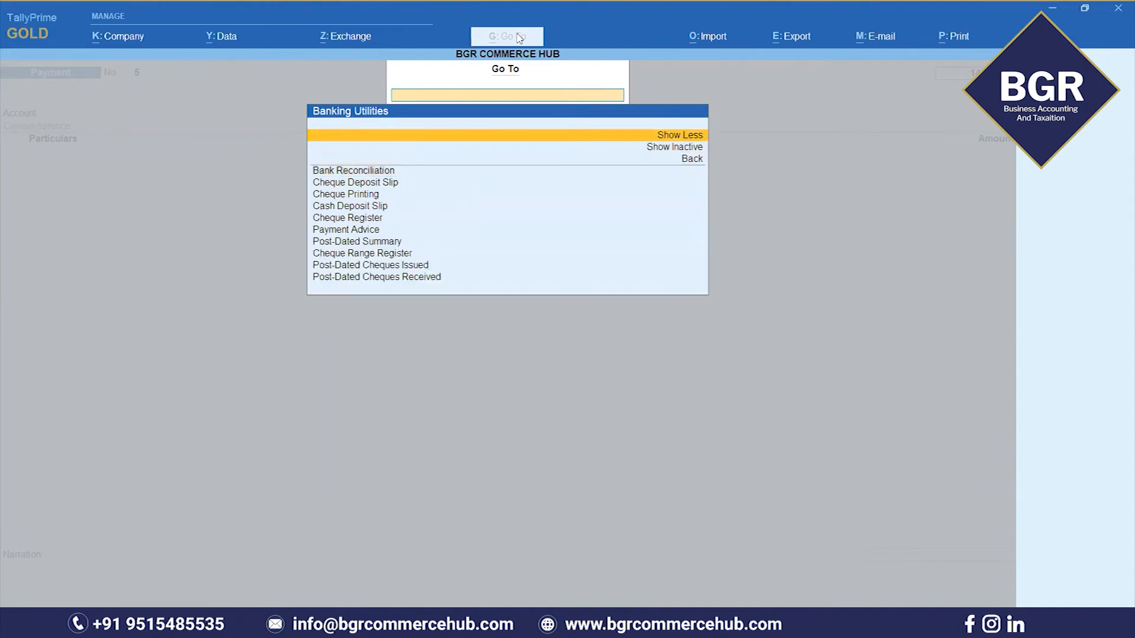
Step: Display the Post-Dated Cheques Issued report for HDFC BANK LIMITED
key(Down)
key(Down)
key(Down)
key(Down)
key(Down)
key(Down)
key(Down)
key(Down)
key(Down)
key(Down)
key(Down)
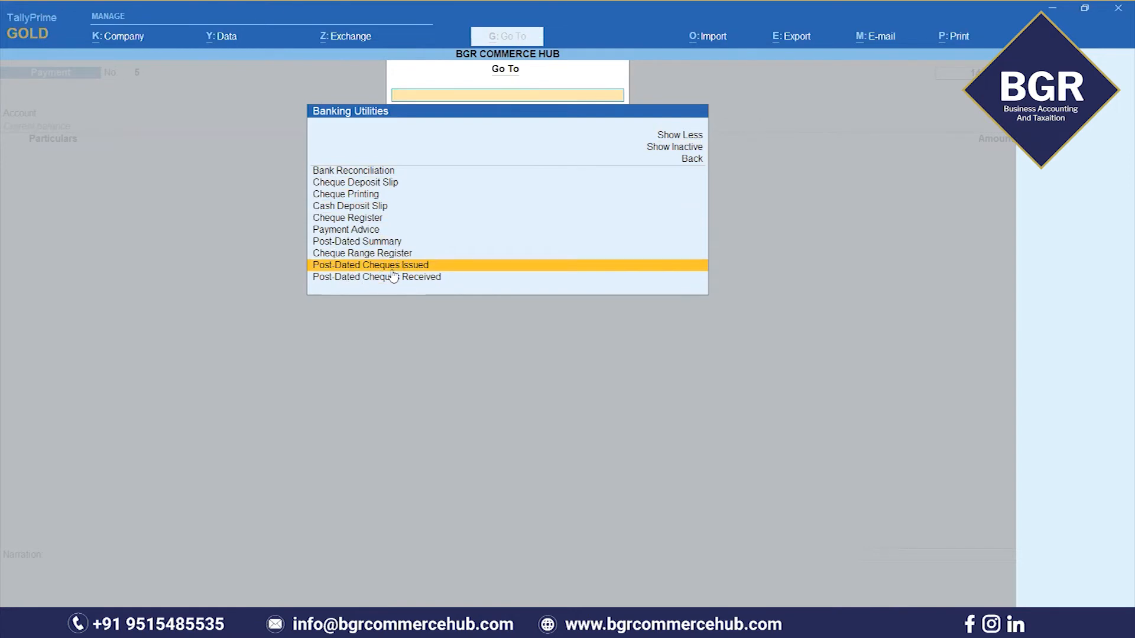
key(Return)
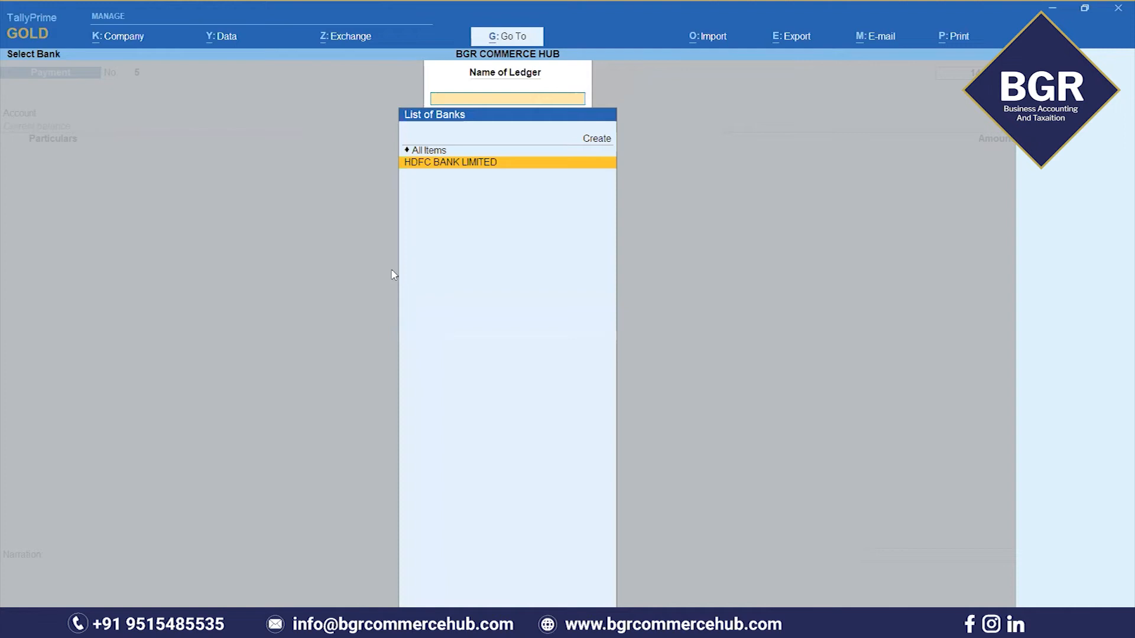
key(Return)
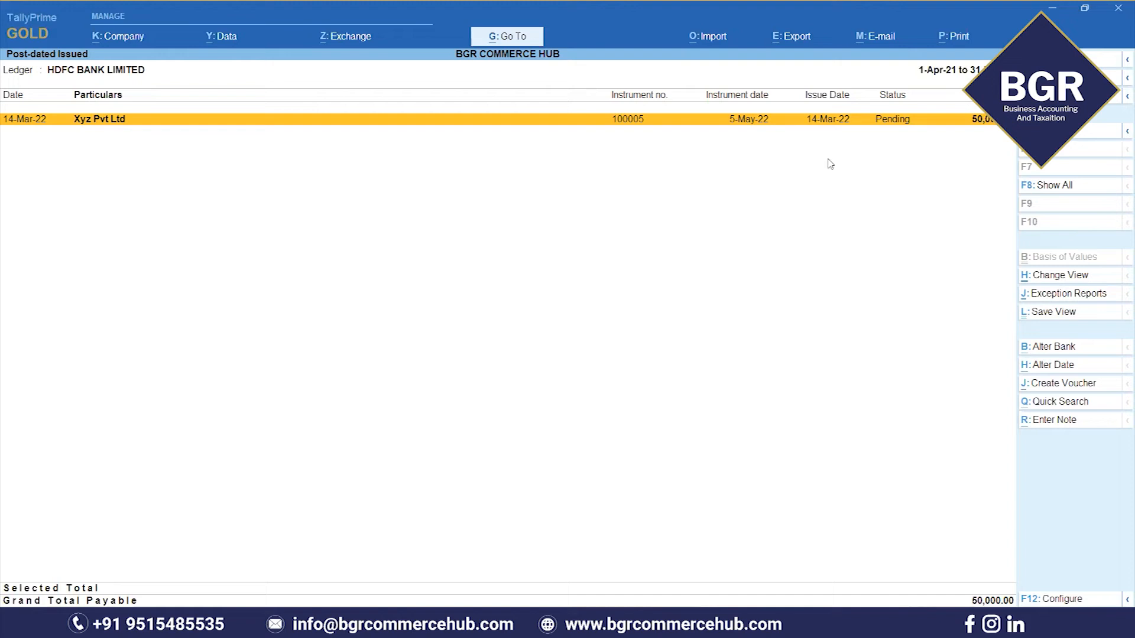
Step: Select and deselect the Xyz Pvt Ltd cheque line, view its payment voucher, and go back to the report
key(space)
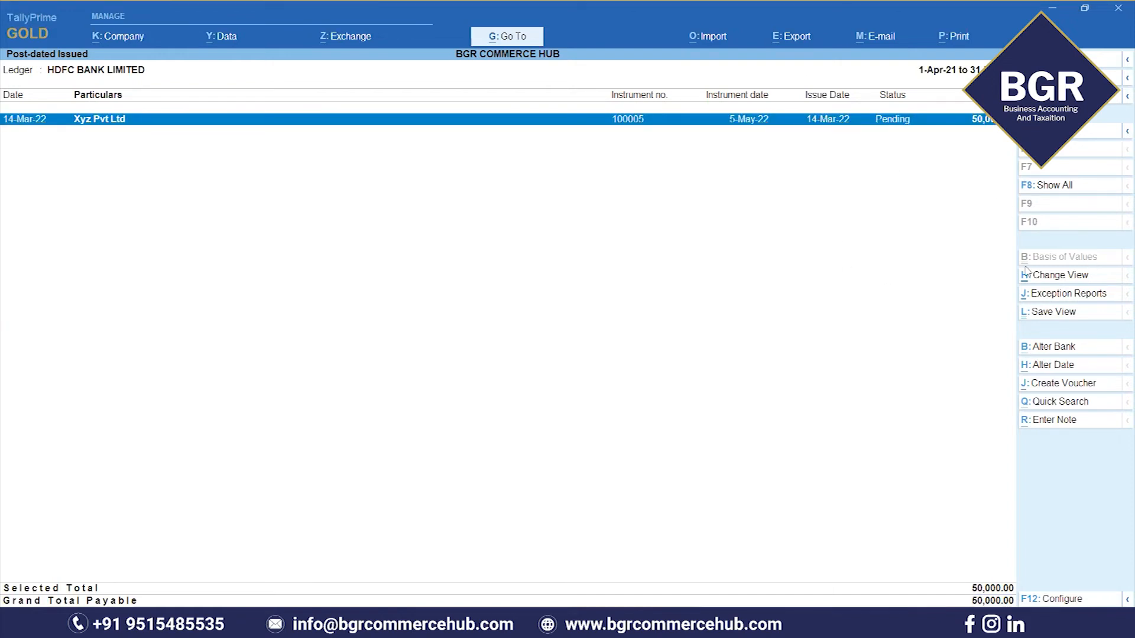
key(space)
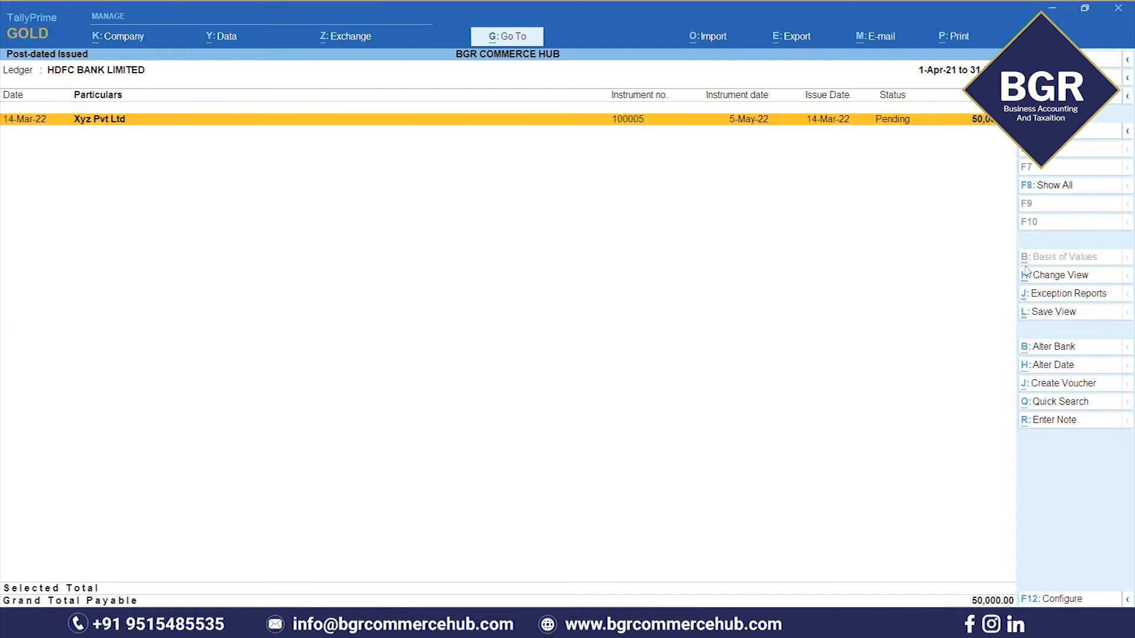
double_click(683, 125)
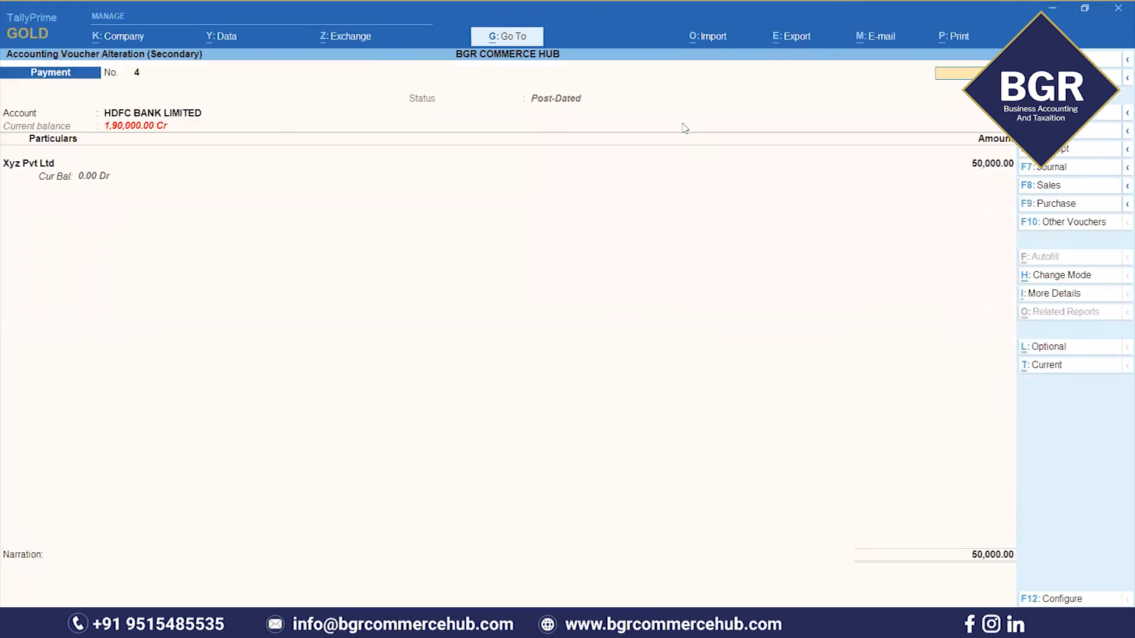
key(Escape)
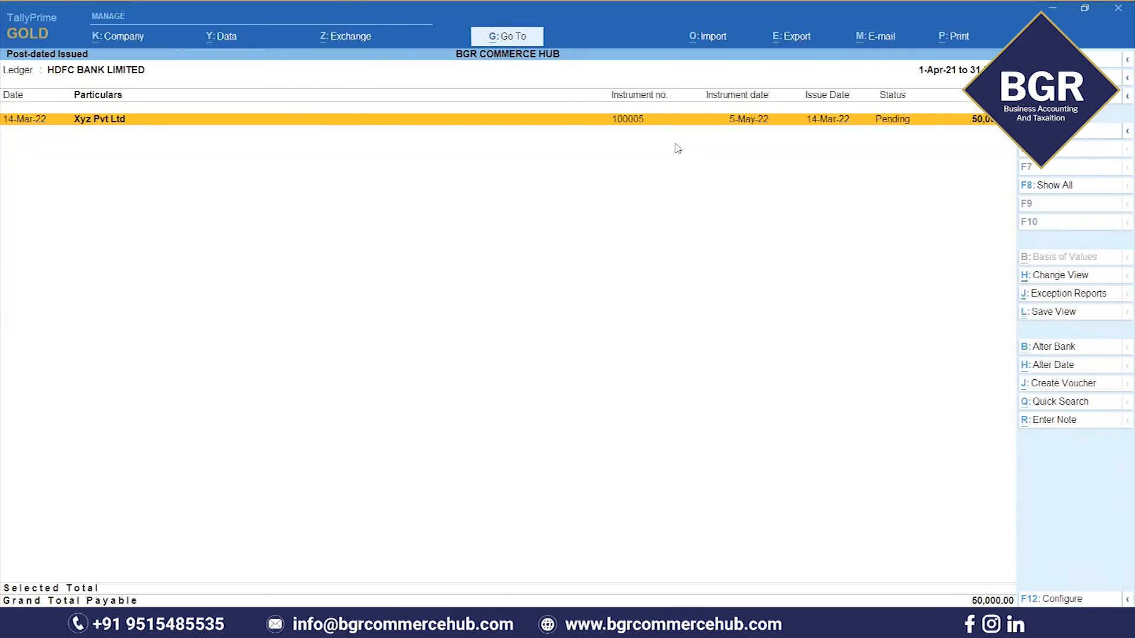
Step: Reopen the Xyz Pvt Ltd voucher, switch it to current and back to post-dated, and save it
double_click(771, 126)
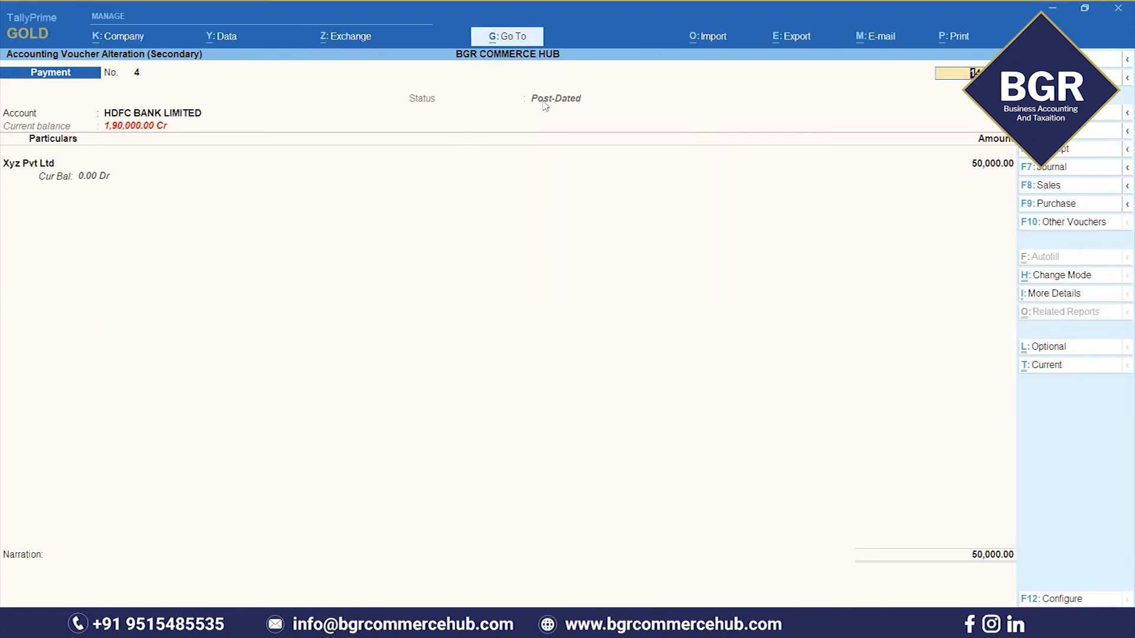
click(1073, 367)
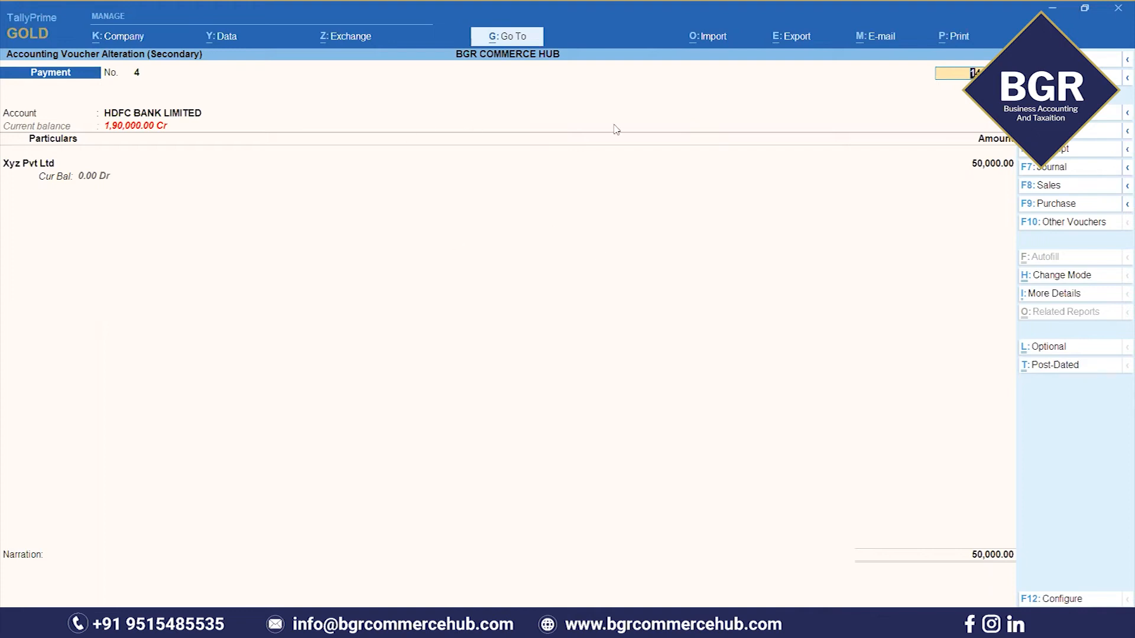
click(1038, 371)
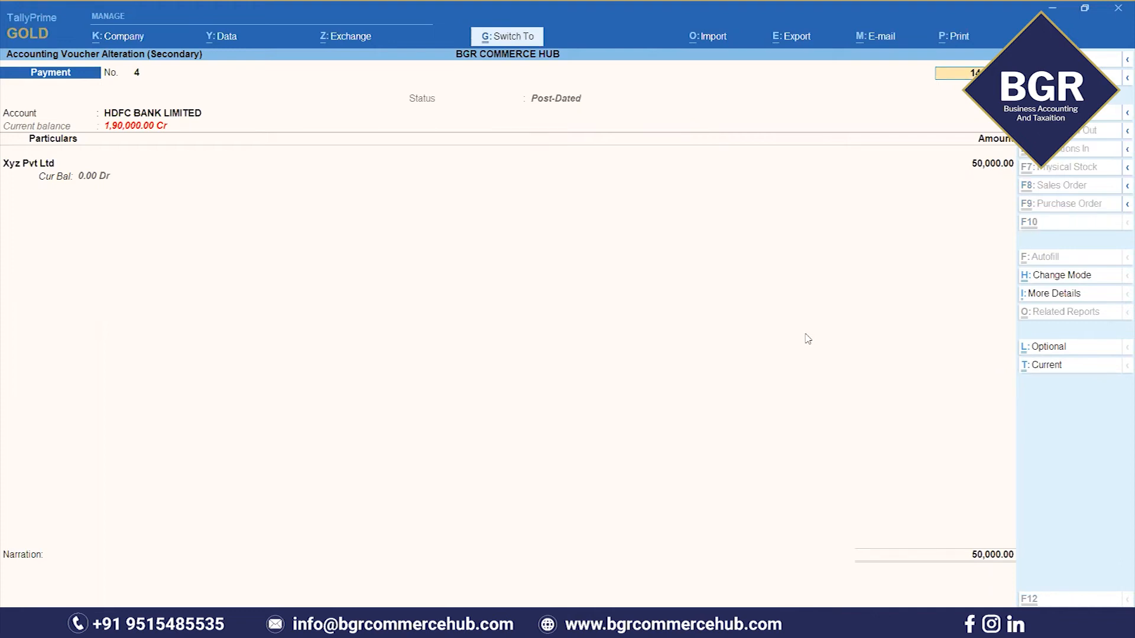
key(ctrl+a)
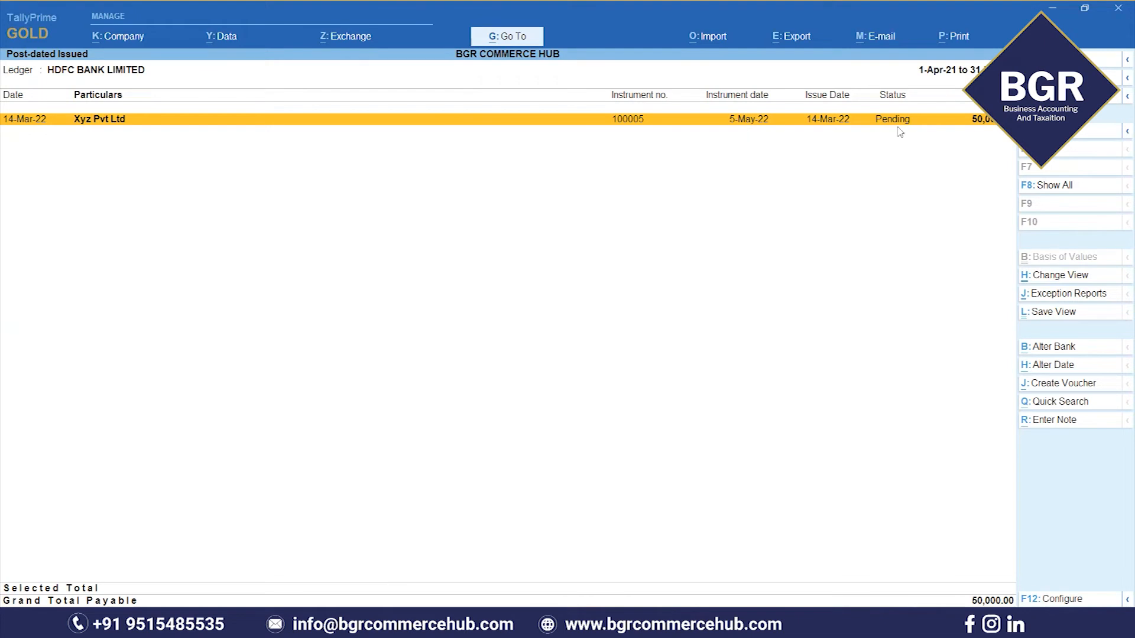
click(511, 38)
key(Up)
key(Up)
key(Up)
key(Up)
key(Up)
key(Up)
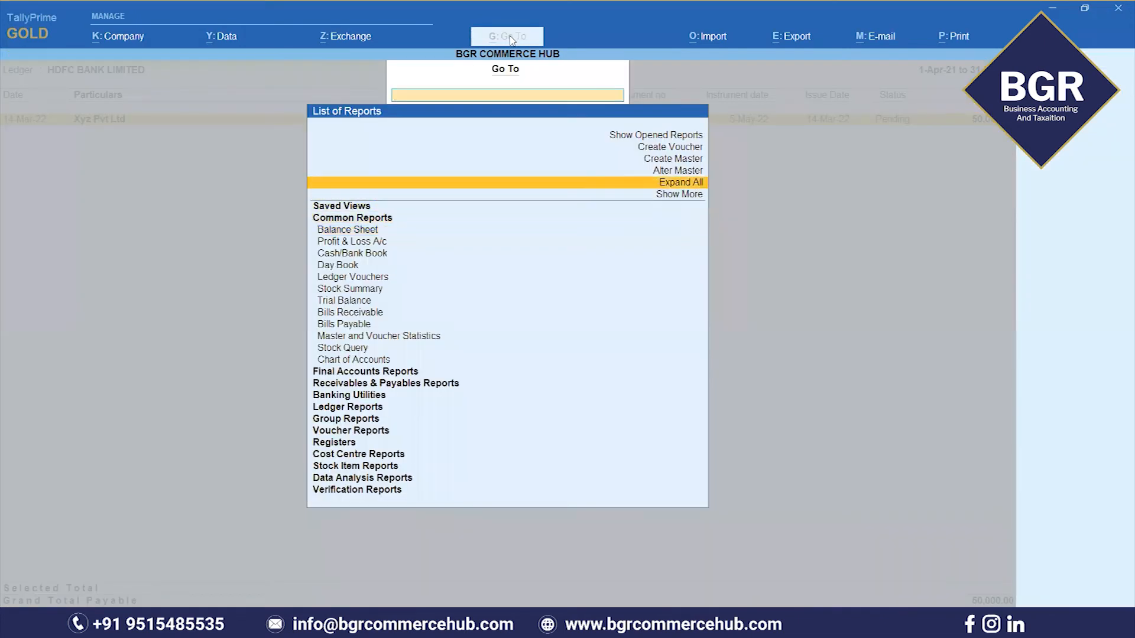
key(Down)
key(Down)
key(Up)
key(Return)
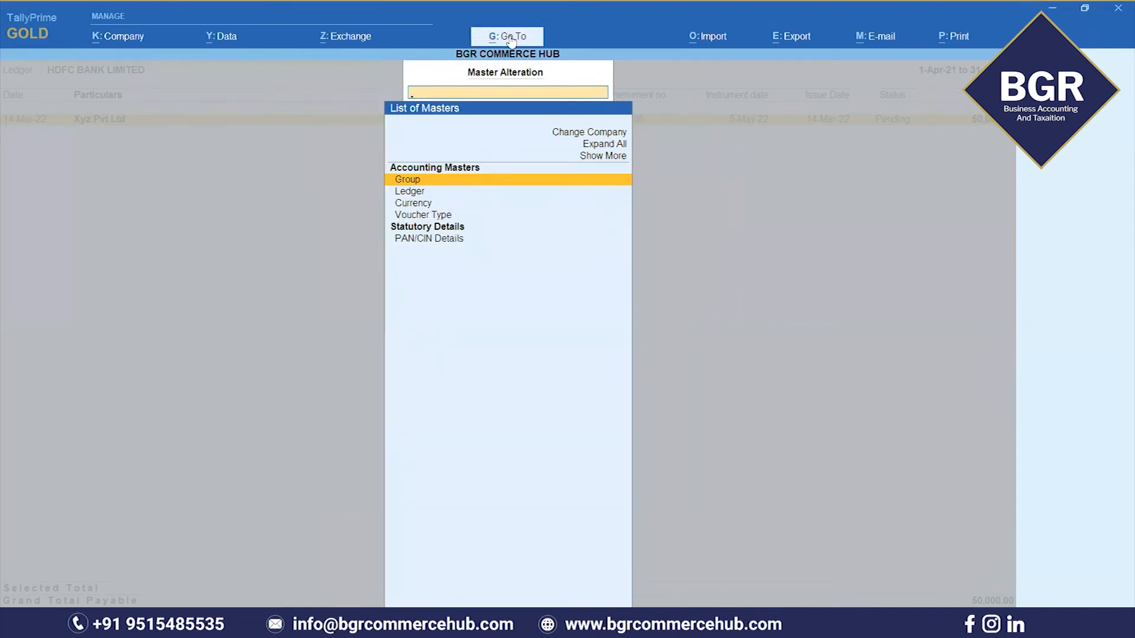
key(Escape)
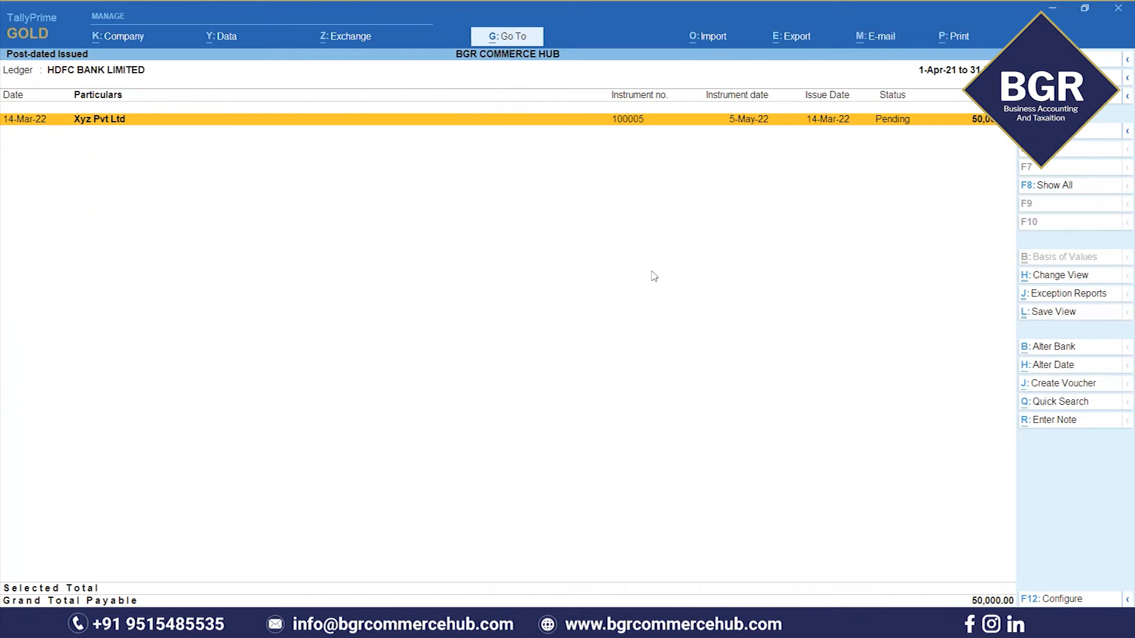
Step: Close the post-dated cheques report and return to the blank payment voucher
key(Escape)
key(Escape)
key(Escape)
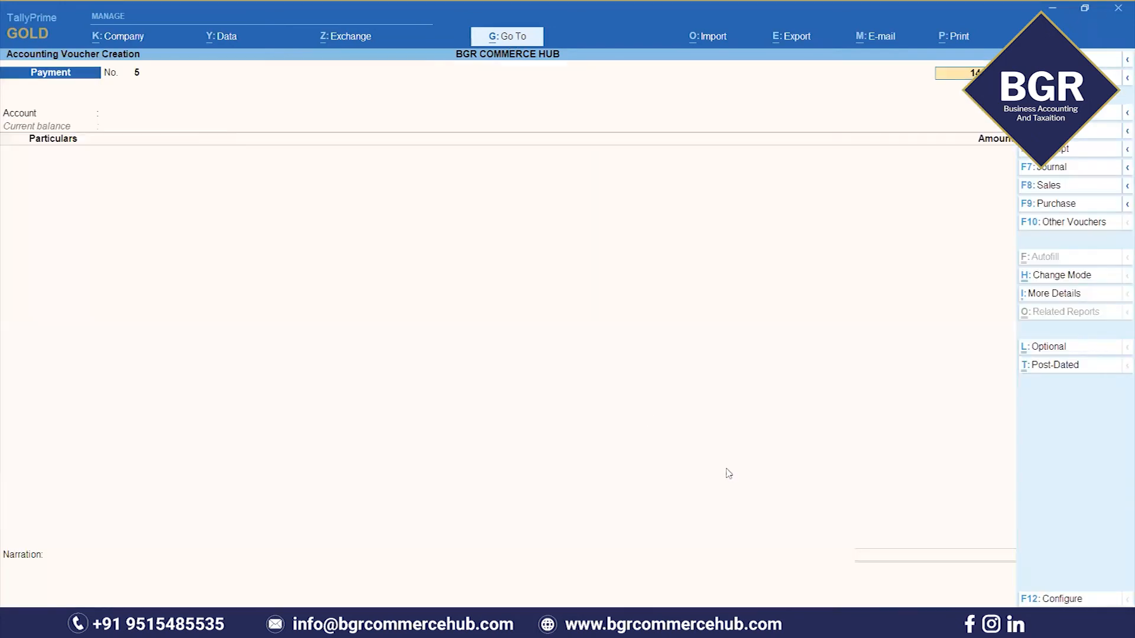
Step: Quit the blank payment voucher and bring up the ledger selection list under Account Books
key(Escape)
key(Return)
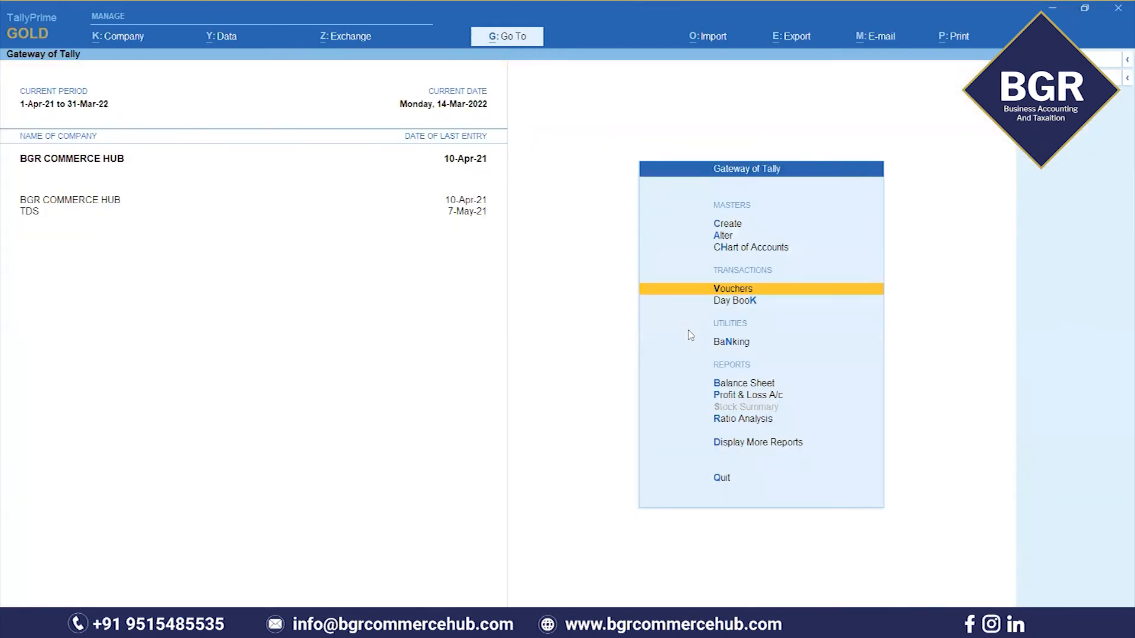
key(Up)
key(Up)
key(Up)
key(Down)
key(Down)
key(Down)
key(Down)
key(Down)
key(Down)
key(Down)
key(Down)
key(Down)
key(Return)
key(Down)
key(Down)
key(Down)
key(Down)
key(Return)
key(Down)
key(Return)
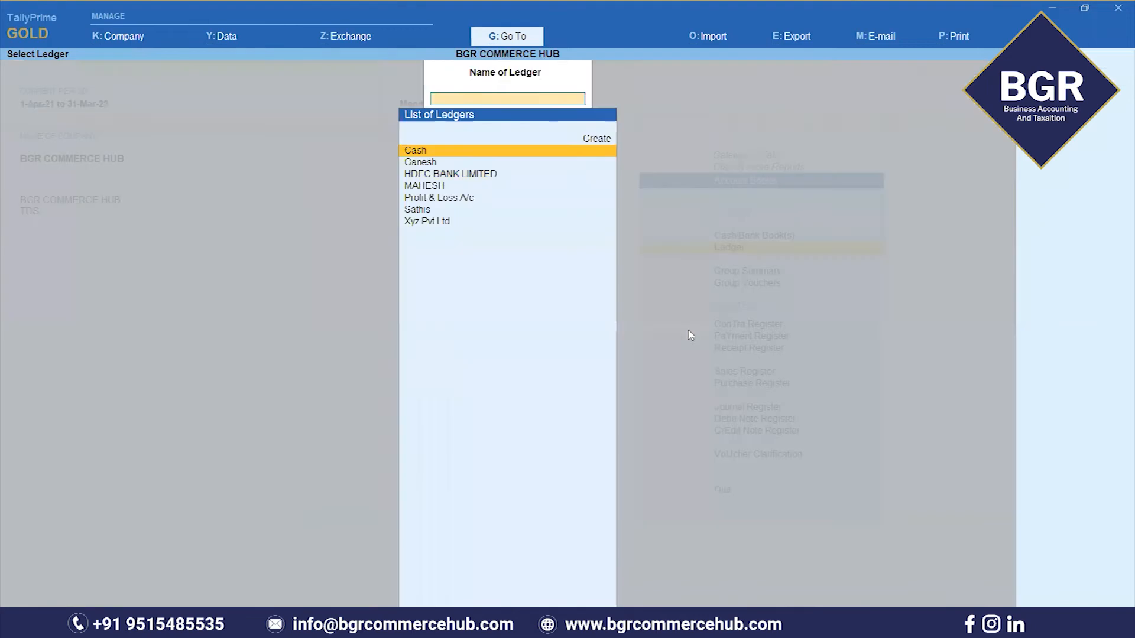
Step: Display the ledger vouchers of Xyz Pvt Ltd for the period 1-4-2021 to 31-3-2022
key(Down)
key(Down)
key(Down)
key(Down)
key(Down)
key(Down)
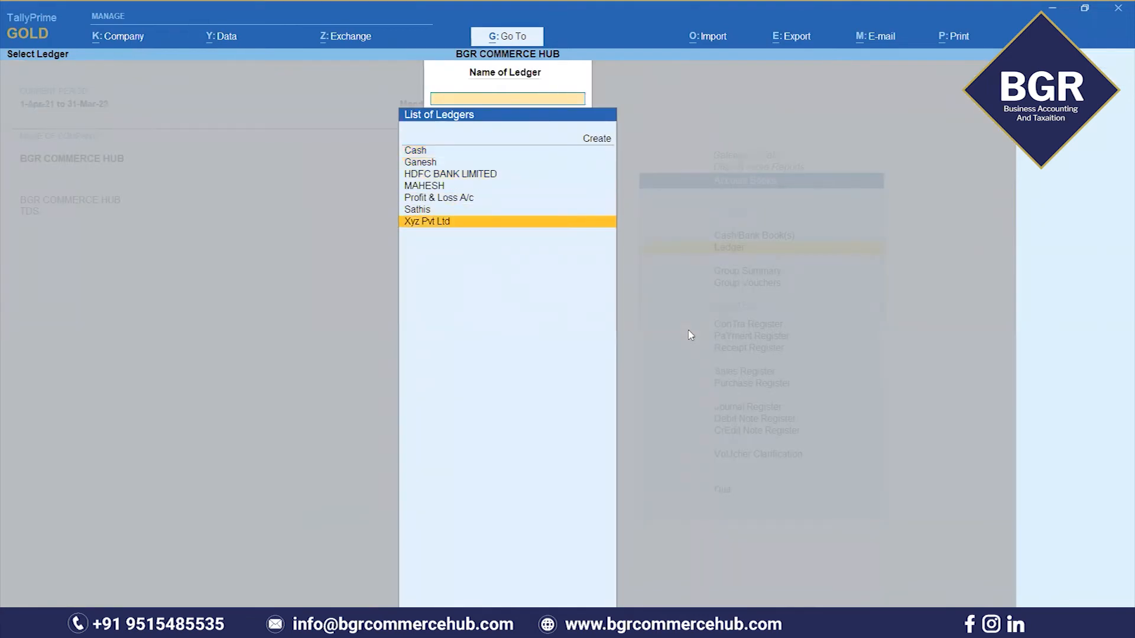
key(Return)
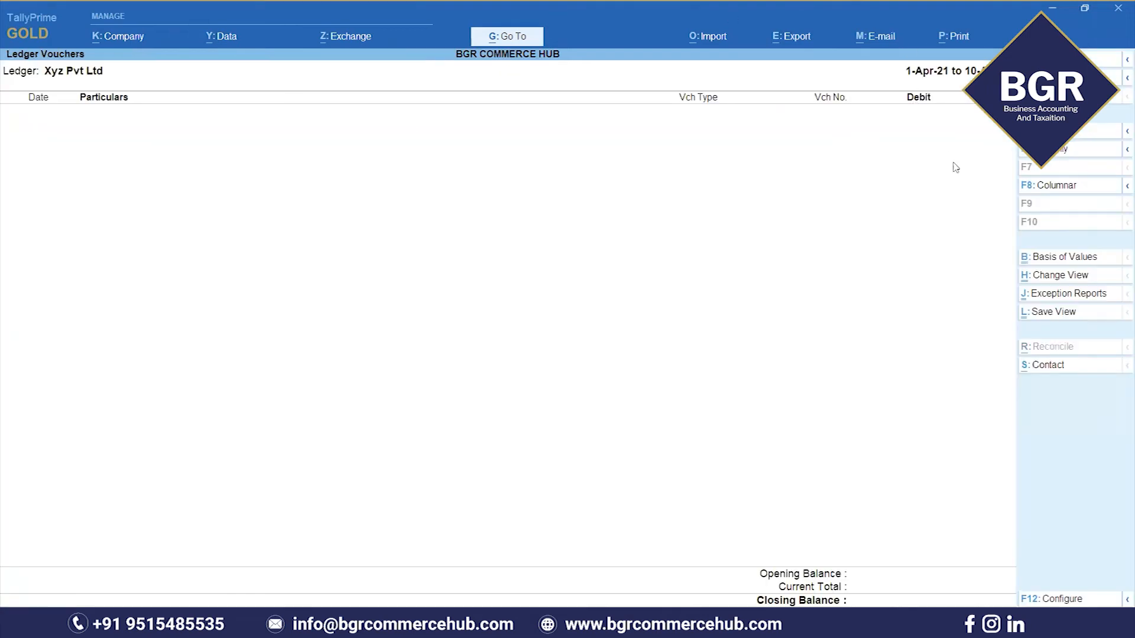
key(F2)
text(1-4-2021)
key(Return)
text(31-3-2022)
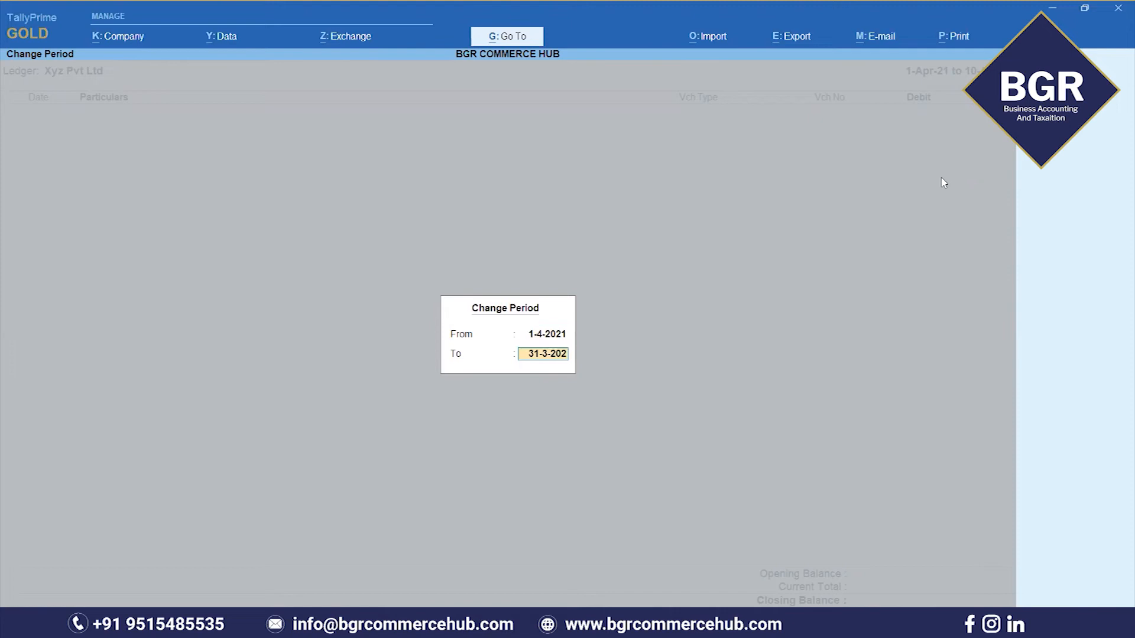
key(Return)
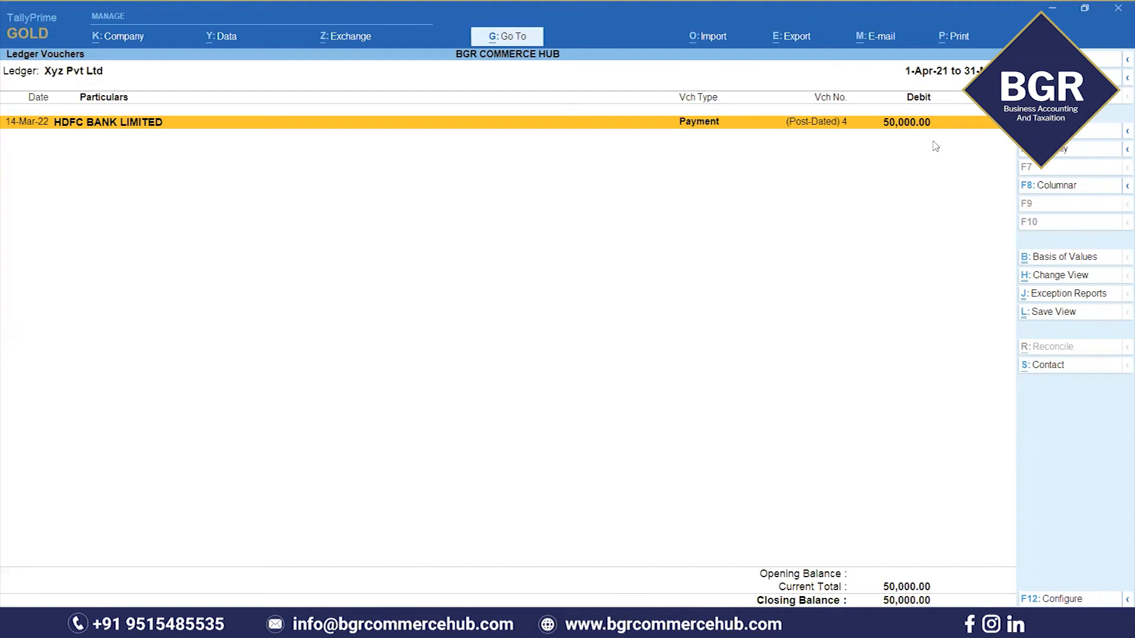
Step: Close the Xyz Pvt Ltd ledger and the account books, and bring up the Go To list of reports
key(Escape)
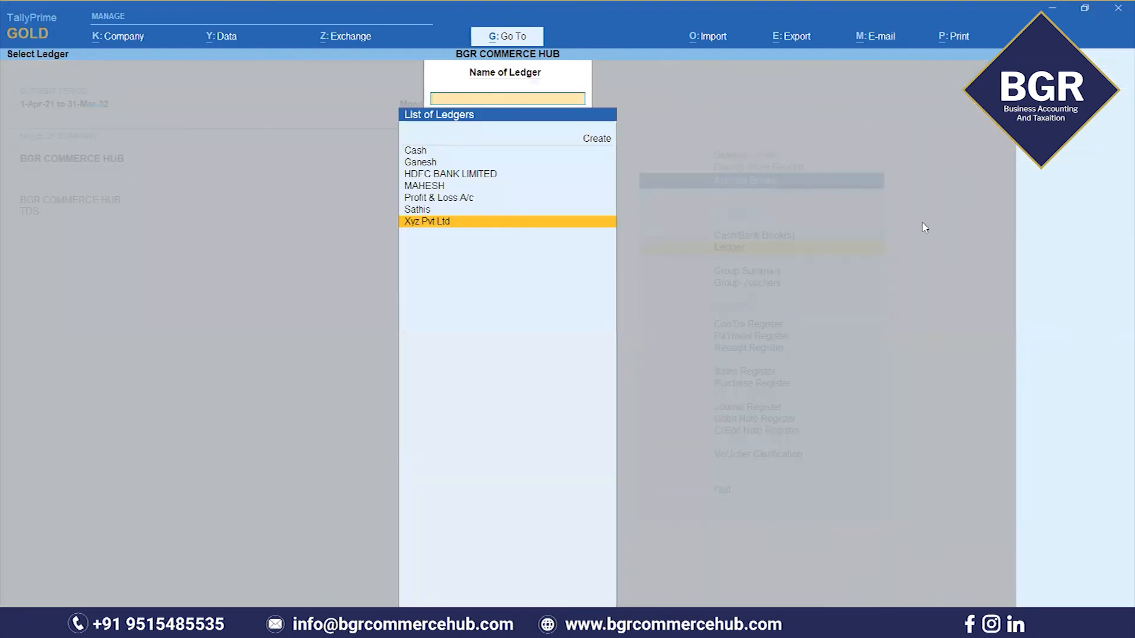
key(Escape)
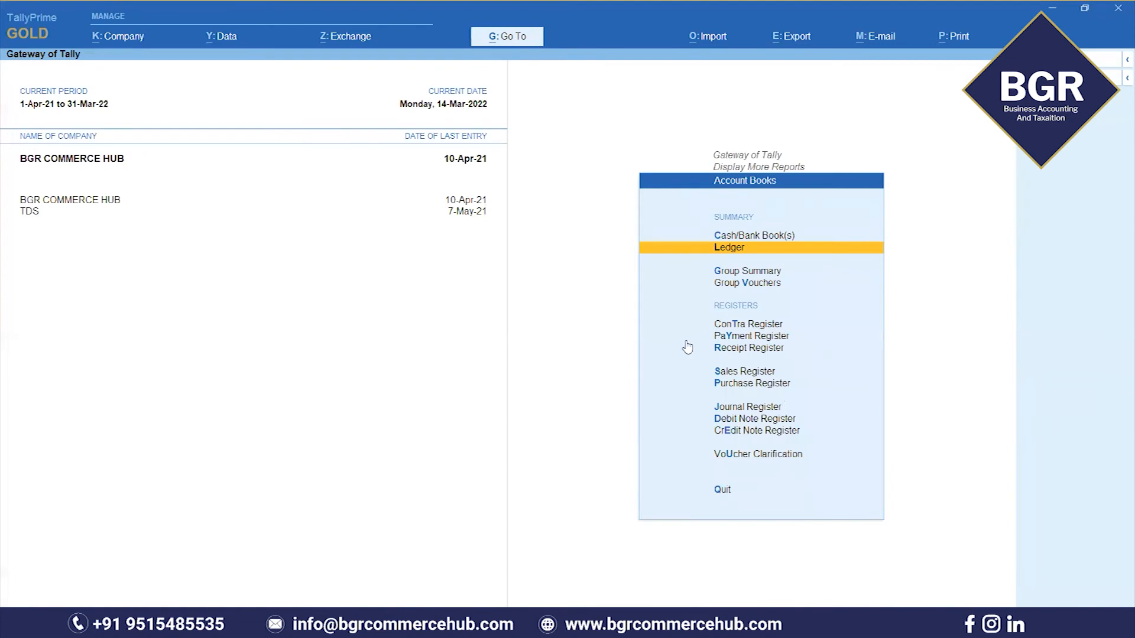
key(Escape)
click(501, 43)
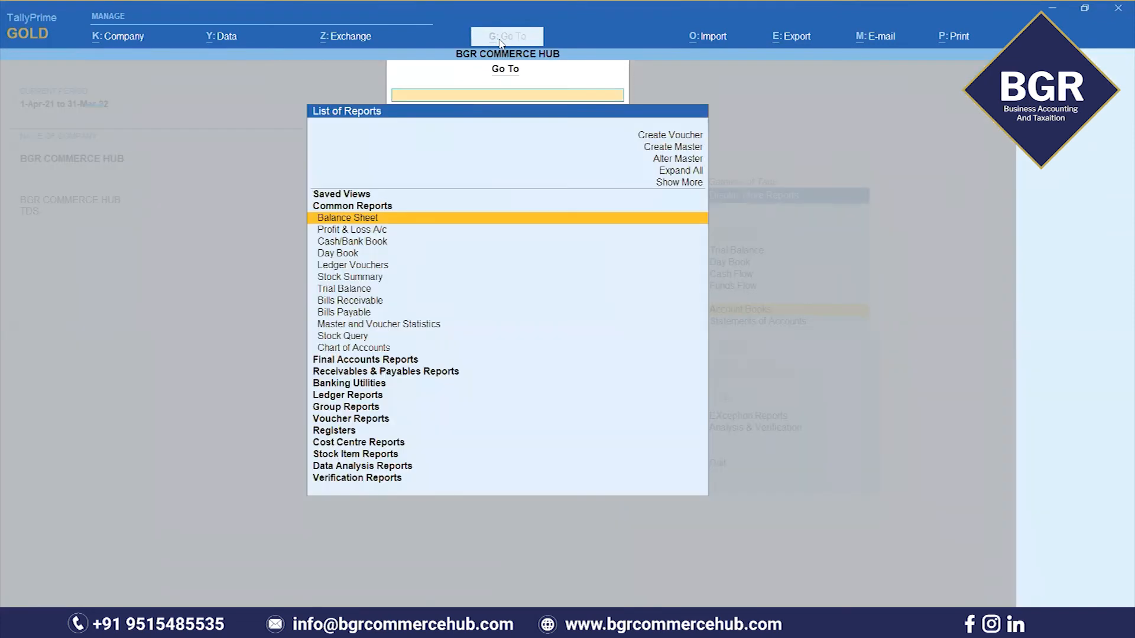
Step: Open the Cheque Register report from the Banking Utilities group
key(Down)
key(Down)
key(Down)
key(Down)
key(Down)
key(Up)
key(Up)
key(Up)
key(Up)
key(Up)
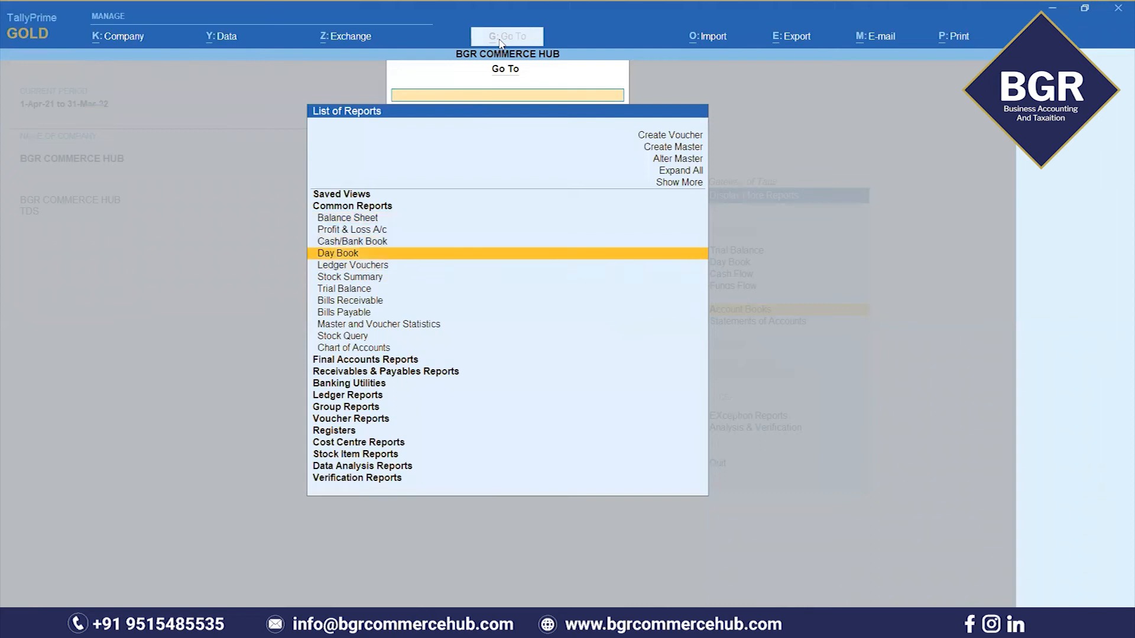
key(Up)
key(Up)
key(Up)
key(Up)
key(Up)
key(Up)
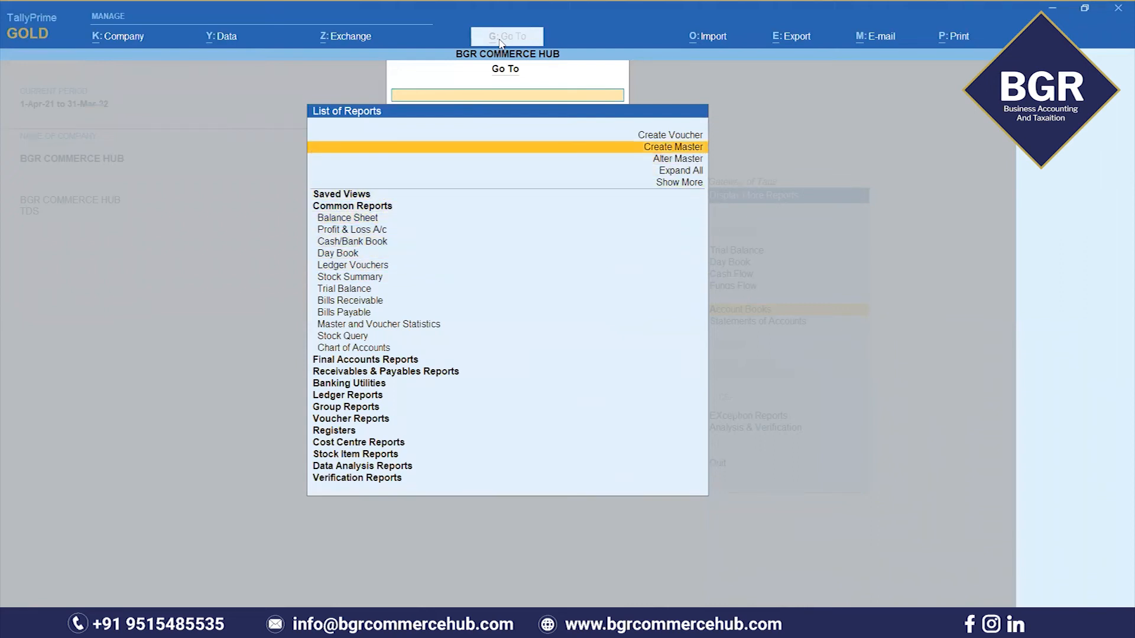
key(Down)
key(Down)
key(Down)
key(Down)
key(Down)
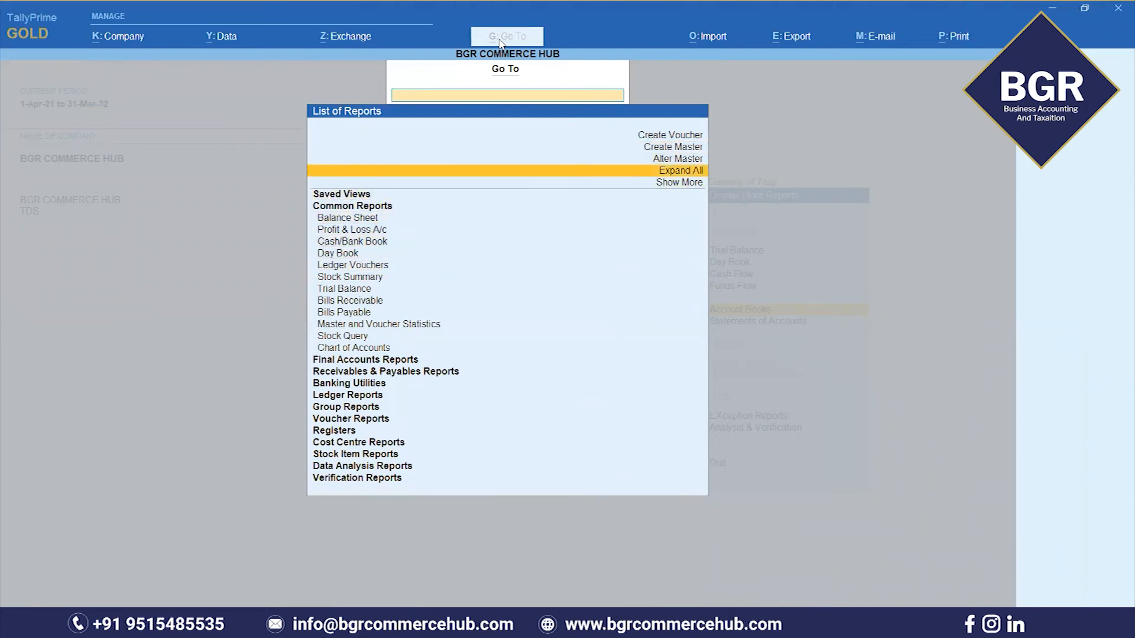
key(Down)
key(Down)
key(Down)
key(Down)
key(Down)
key(Down)
key(Down)
key(Down)
key(Down)
key(Down)
key(Down)
key(Down)
key(Down)
key(Down)
key(Down)
key(Down)
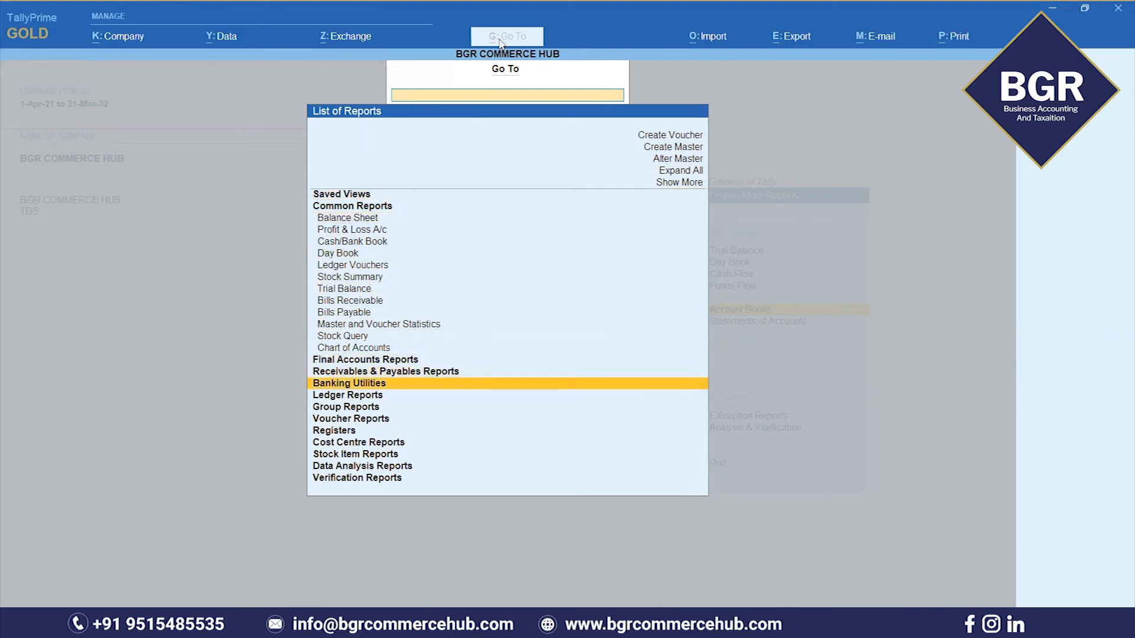
key(Return)
key(Down)
key(Down)
key(Down)
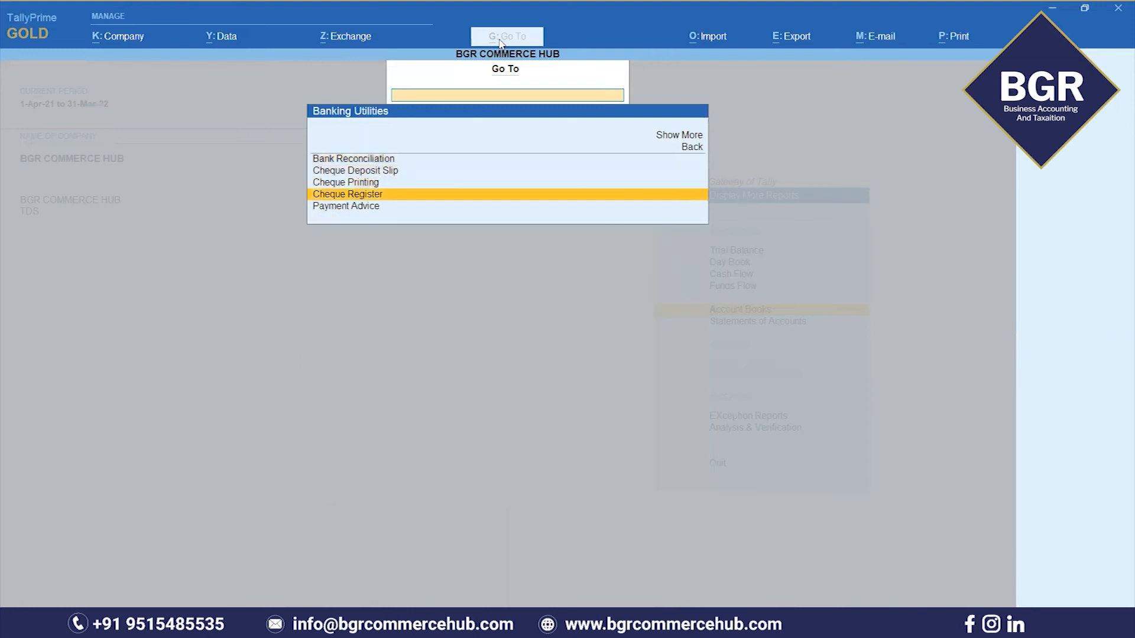
key(Return)
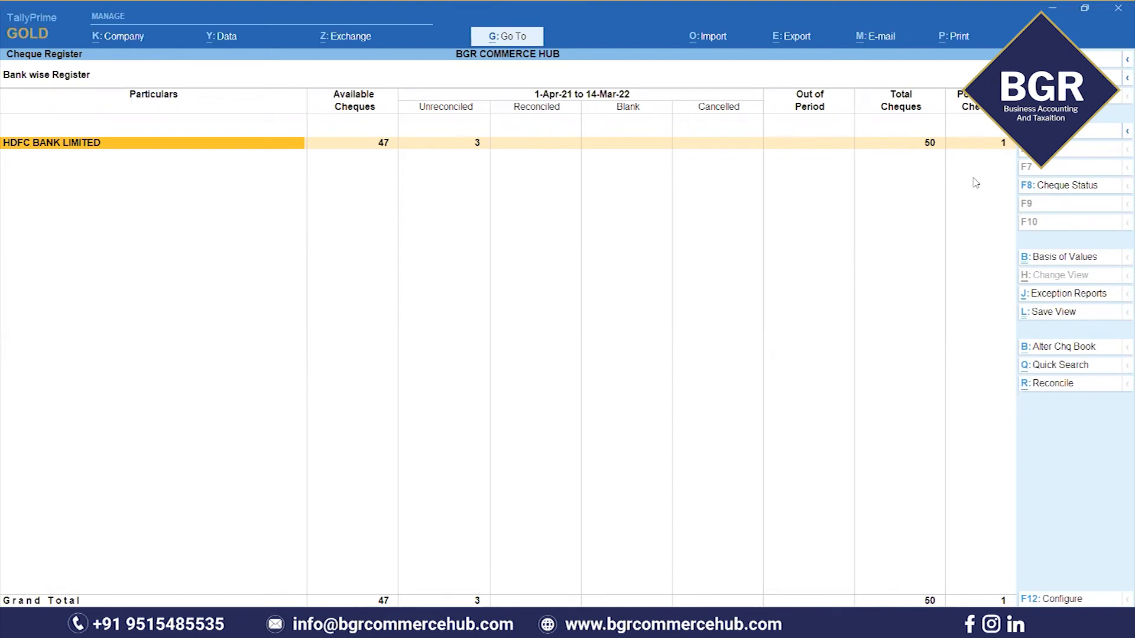
key(Right)
key(Return)
key(Return)
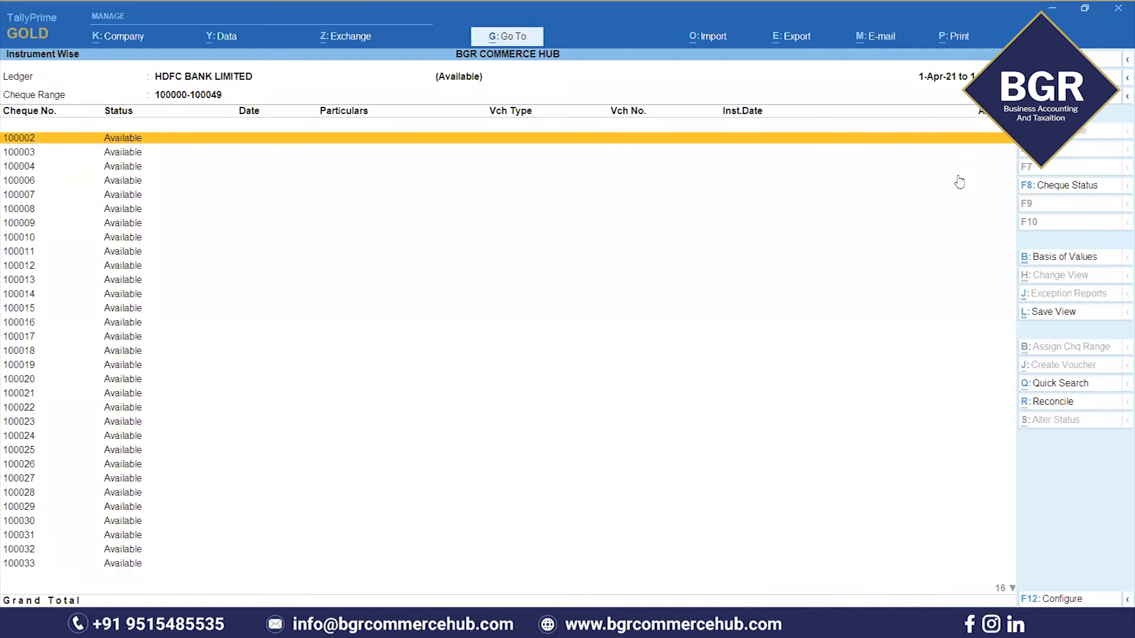
key(Down)
key(Down)
key(Up)
key(Up)
Step: Switch to the Excel workbook and enter the heading "5) how to cancel the cheque before issue" in cell C62
key(alt+Tab)
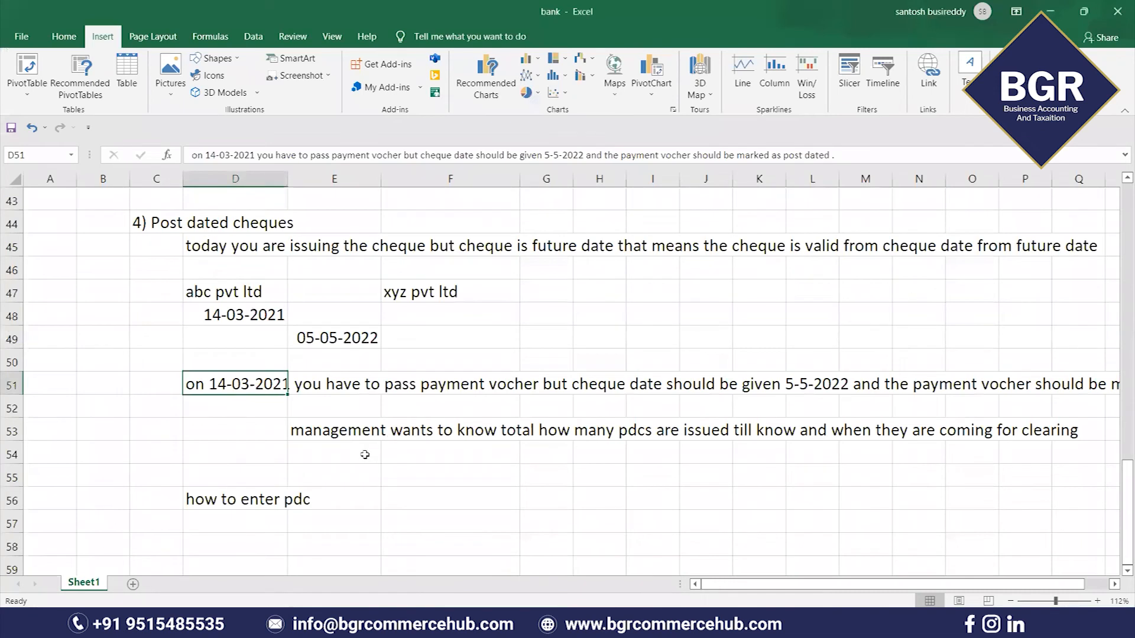
scroll(334, 471, down, 4)
scroll(236, 370, up, 3)
scroll(375, 433, up, 2)
scroll(381, 426, down, 6)
click(158, 289)
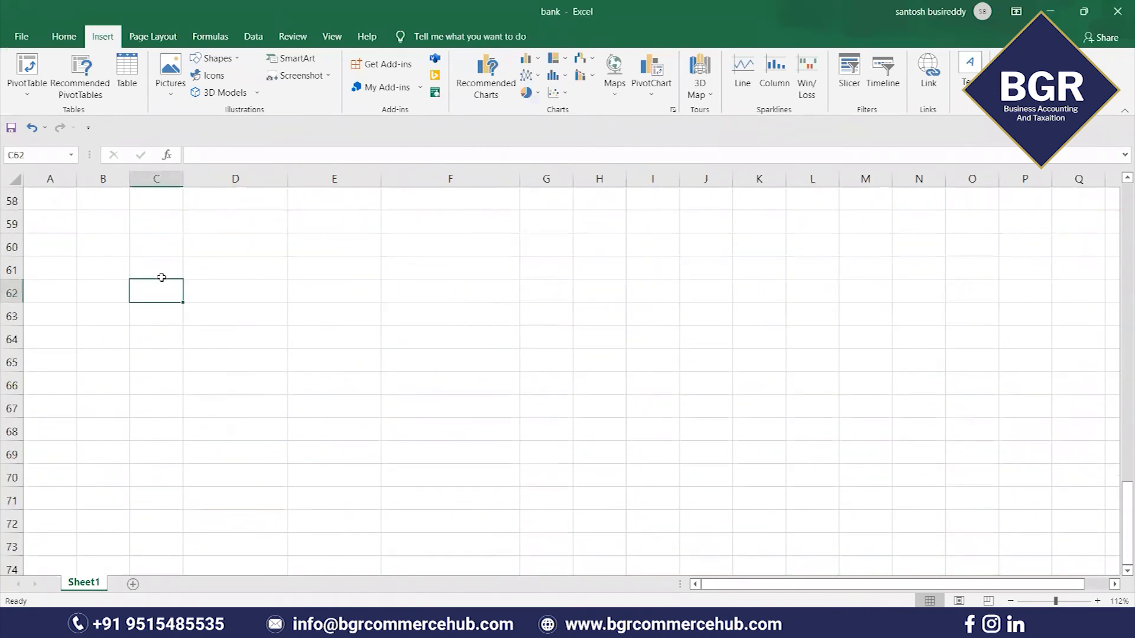
text(5) ho)
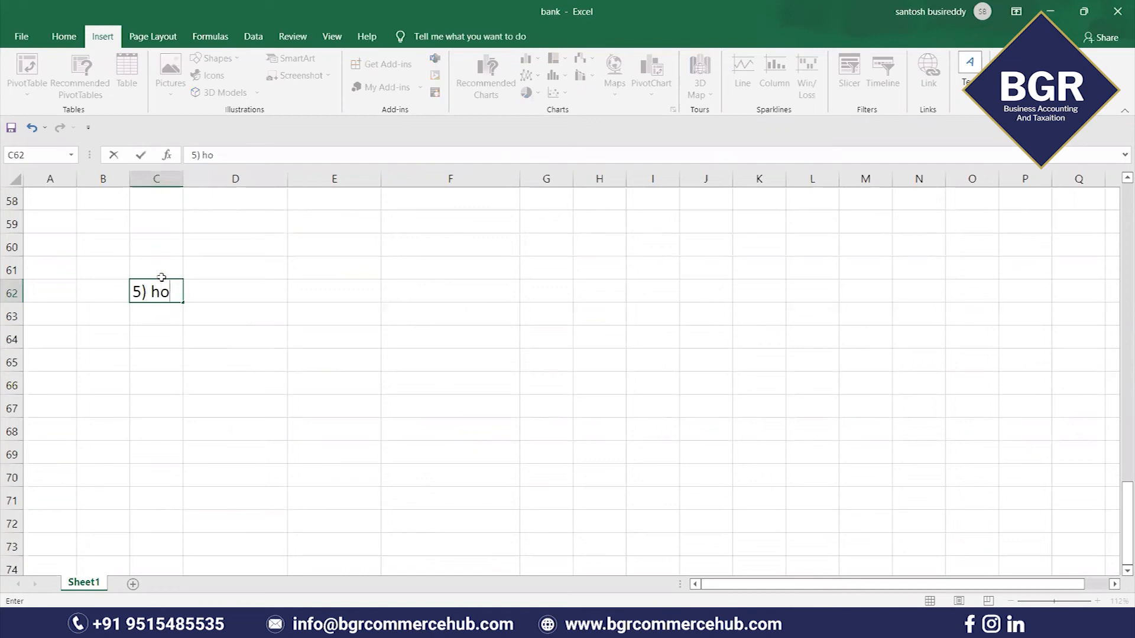
text(w to cancel the c)
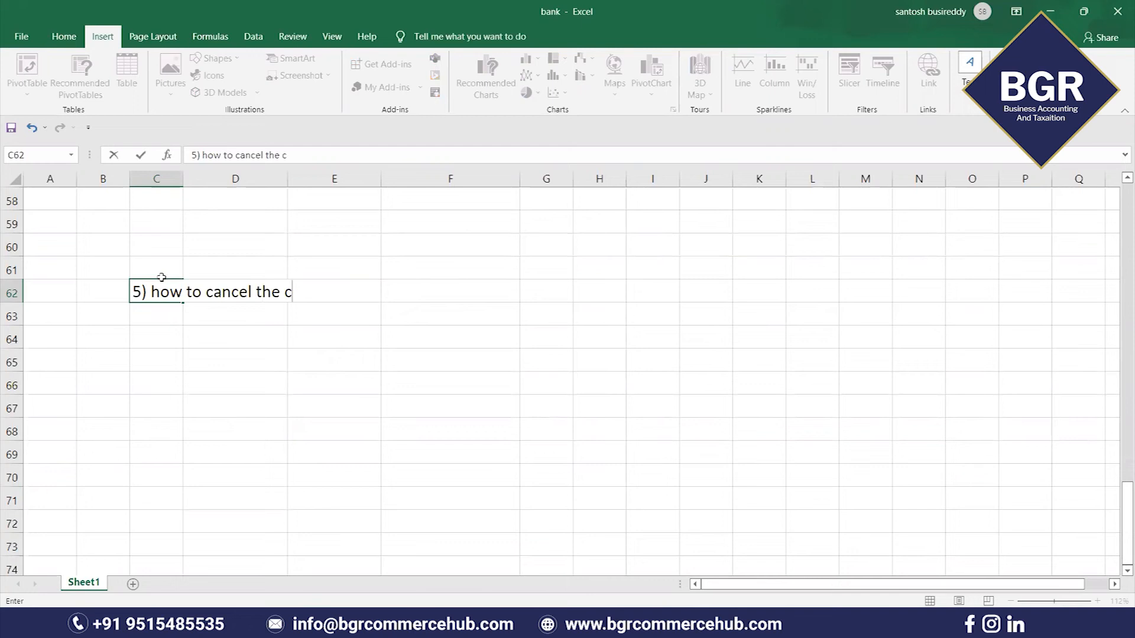
text(heque be)
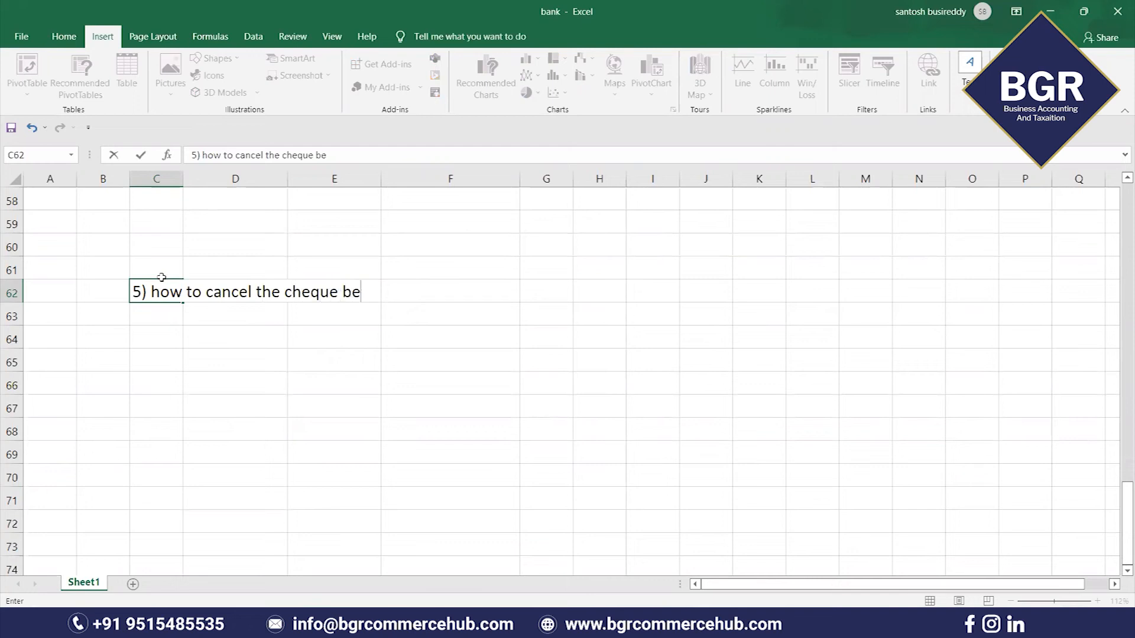
text(fore issue)
click(235, 342)
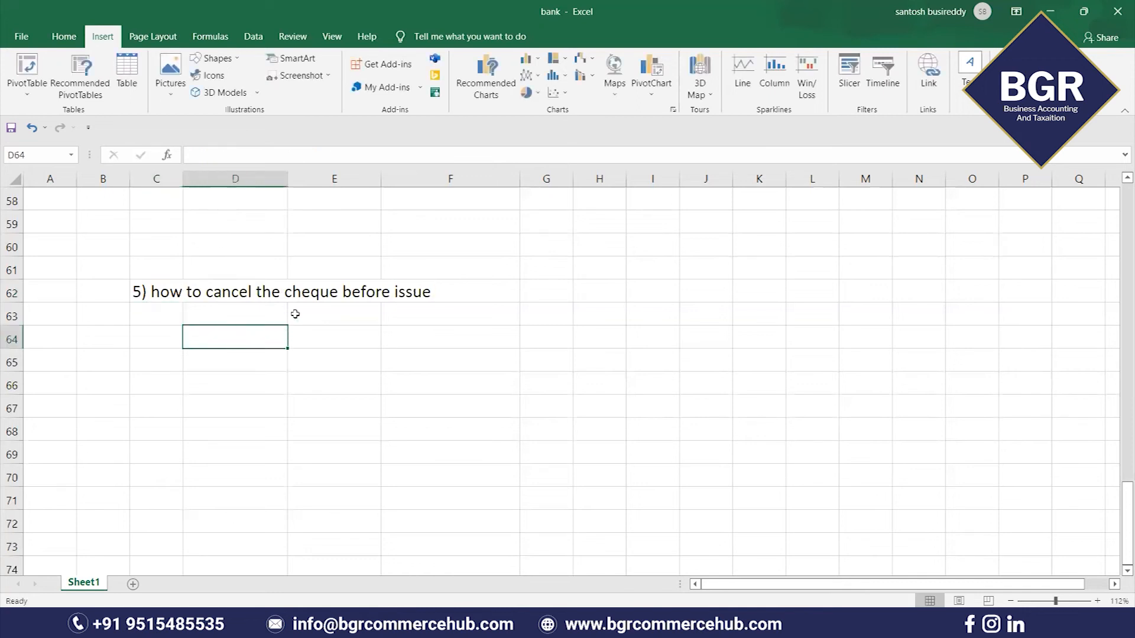
Step: Enter "wrong particulars had mentioned in the cheque" in cell D63, below the cheque cancellation heading
click(207, 299)
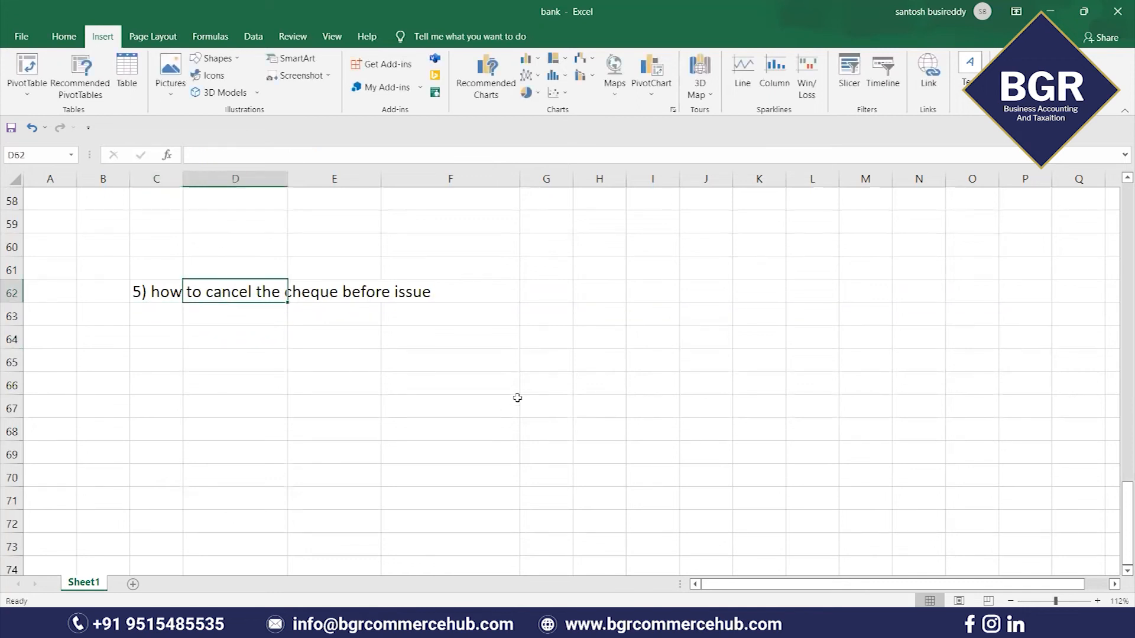
click(346, 319)
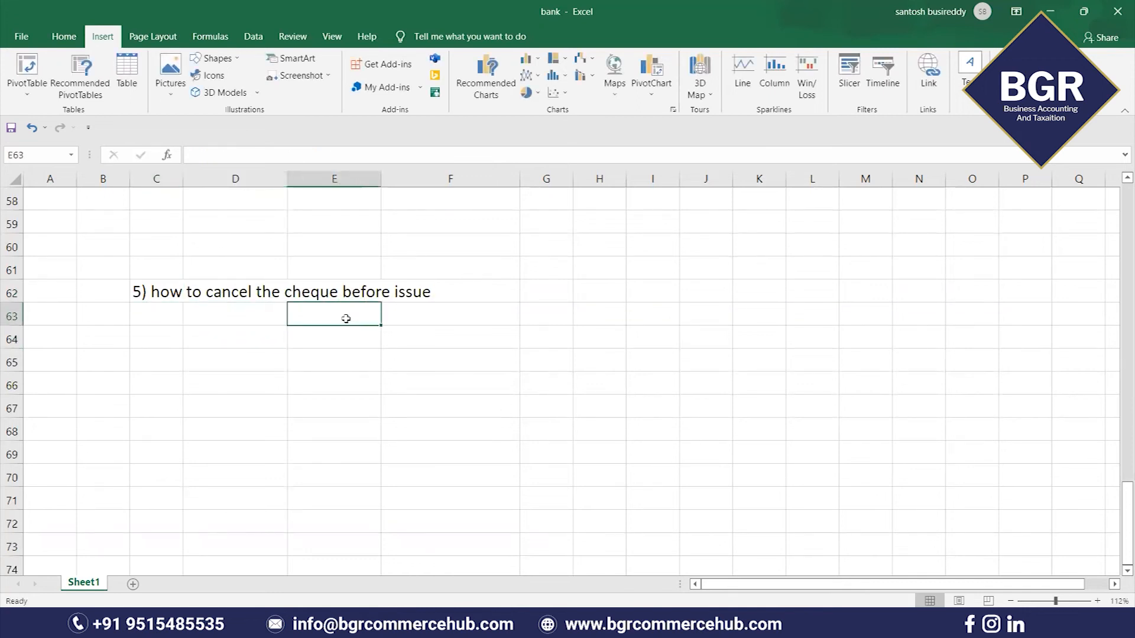
click(181, 313)
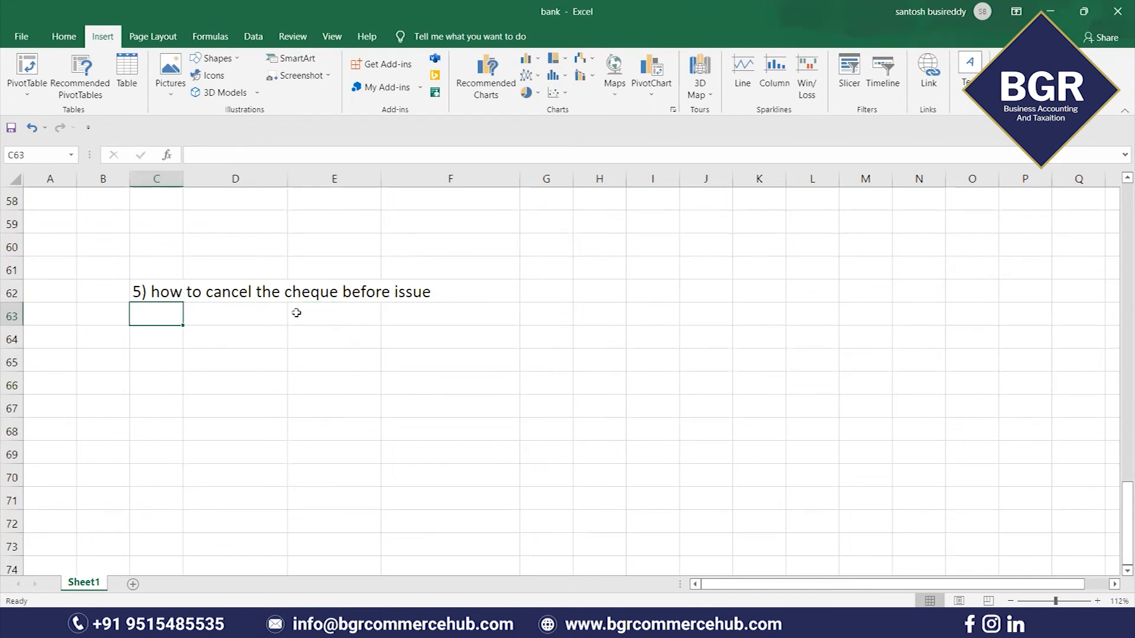
click(252, 307)
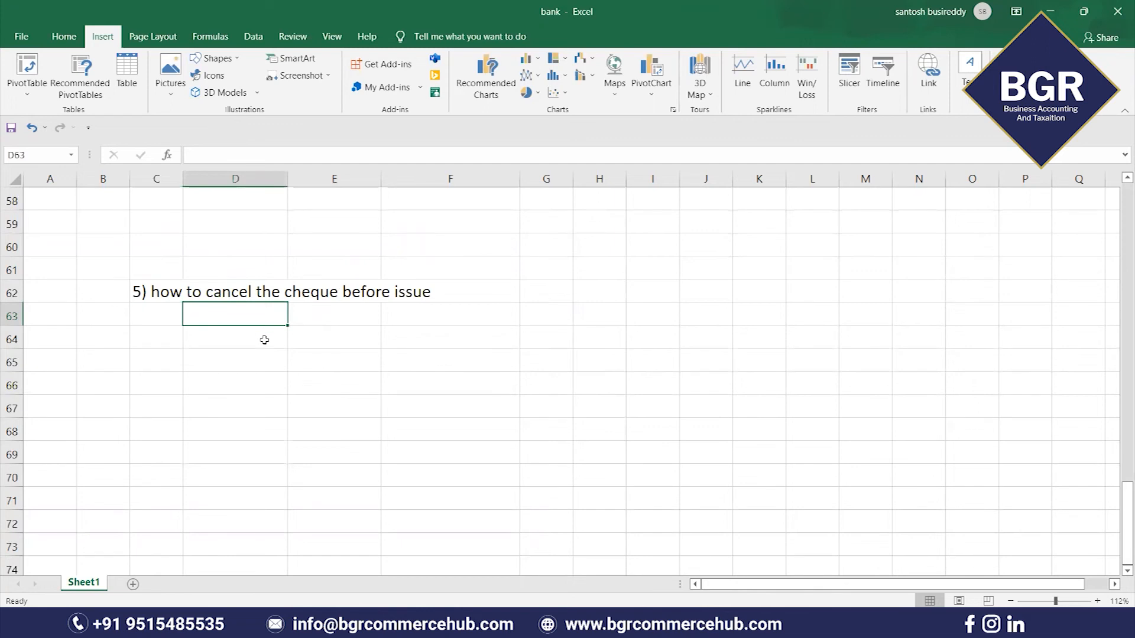
text(wrong)
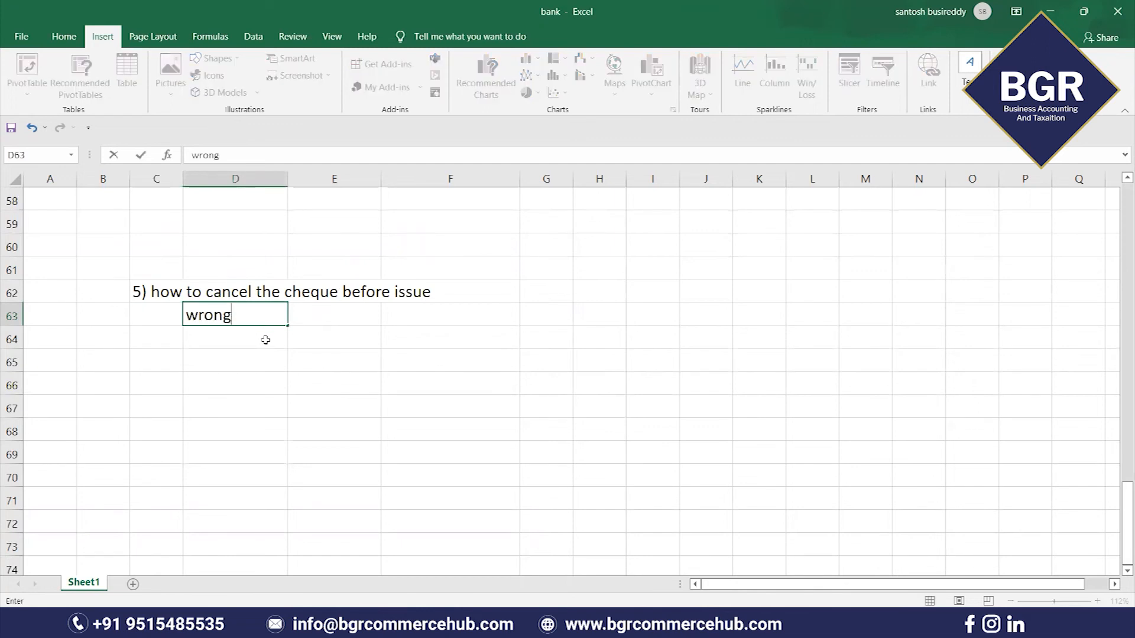
text( particul)
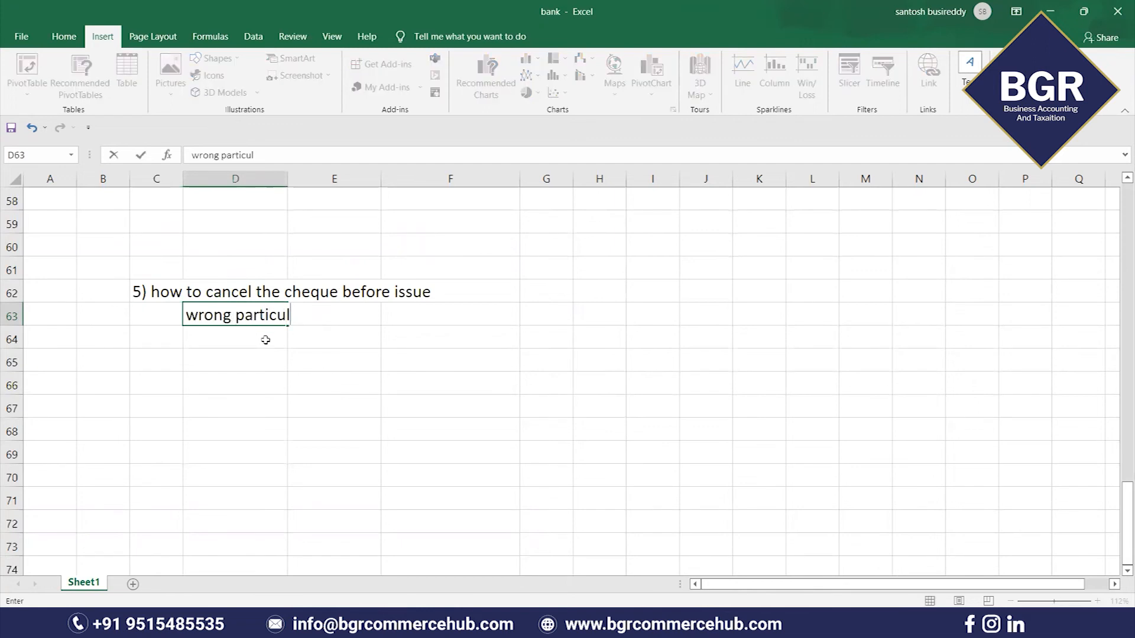
text(ars had mention)
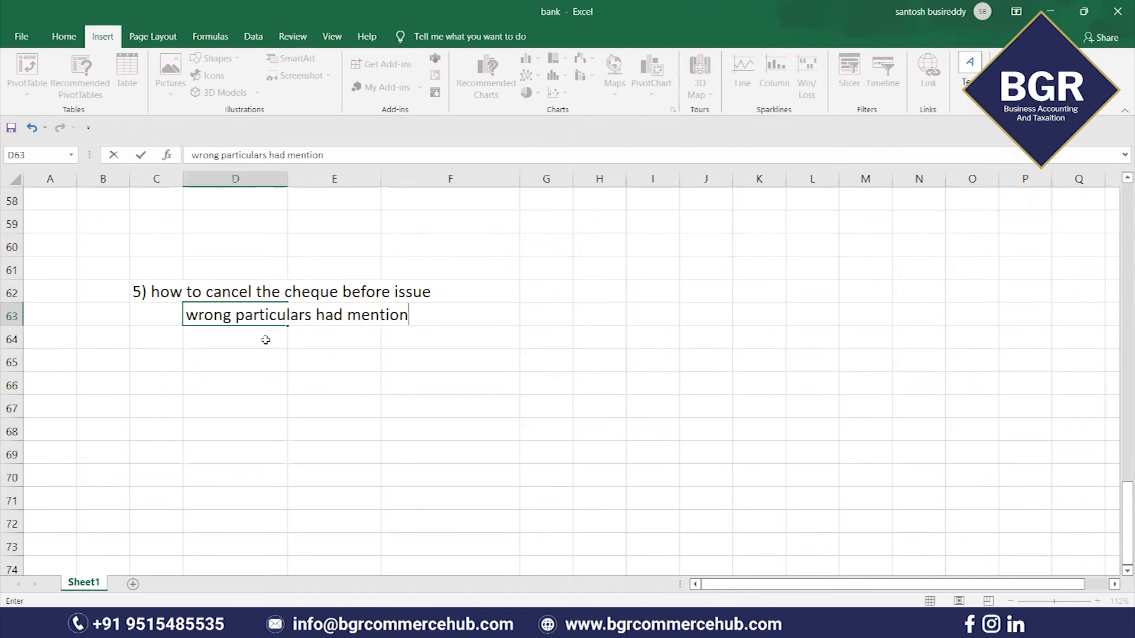
text(ed in the )
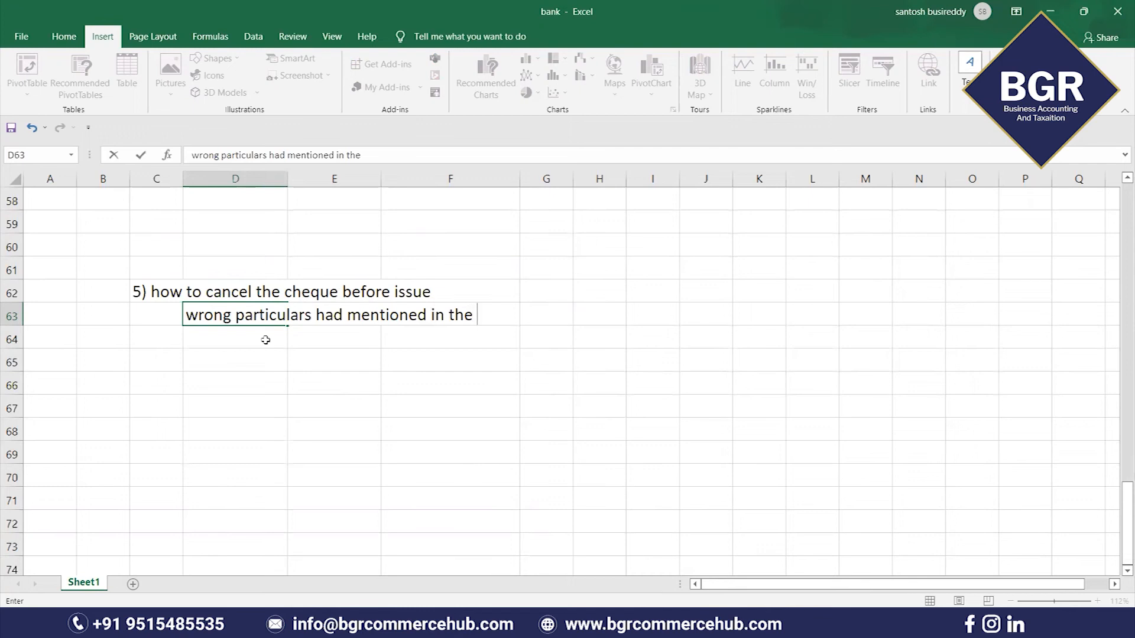
text(cheque)
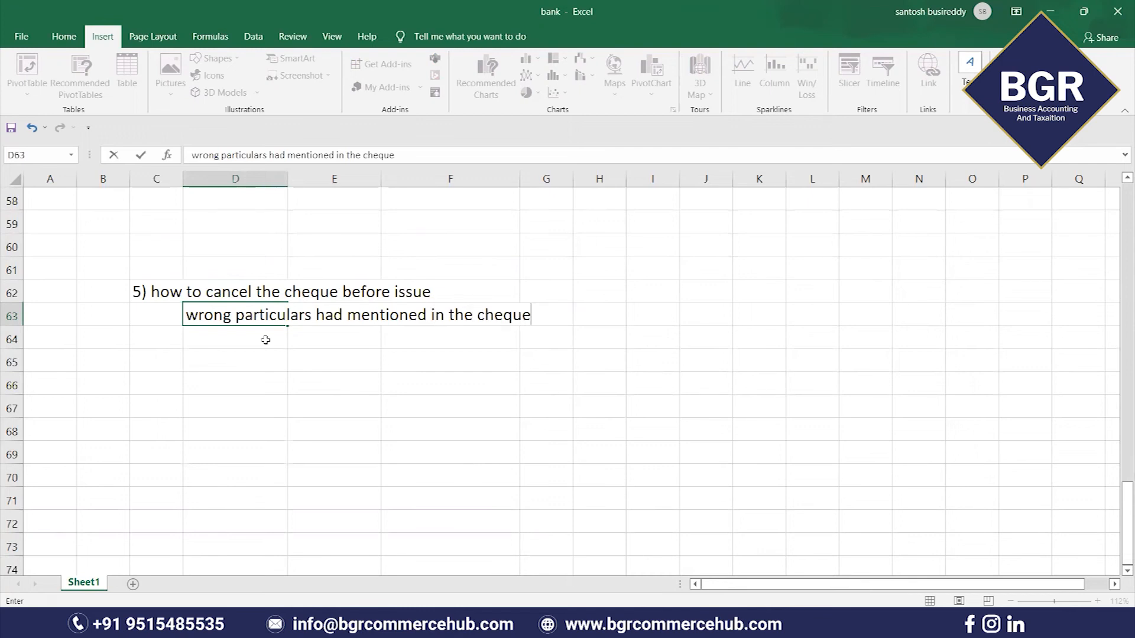
click(327, 356)
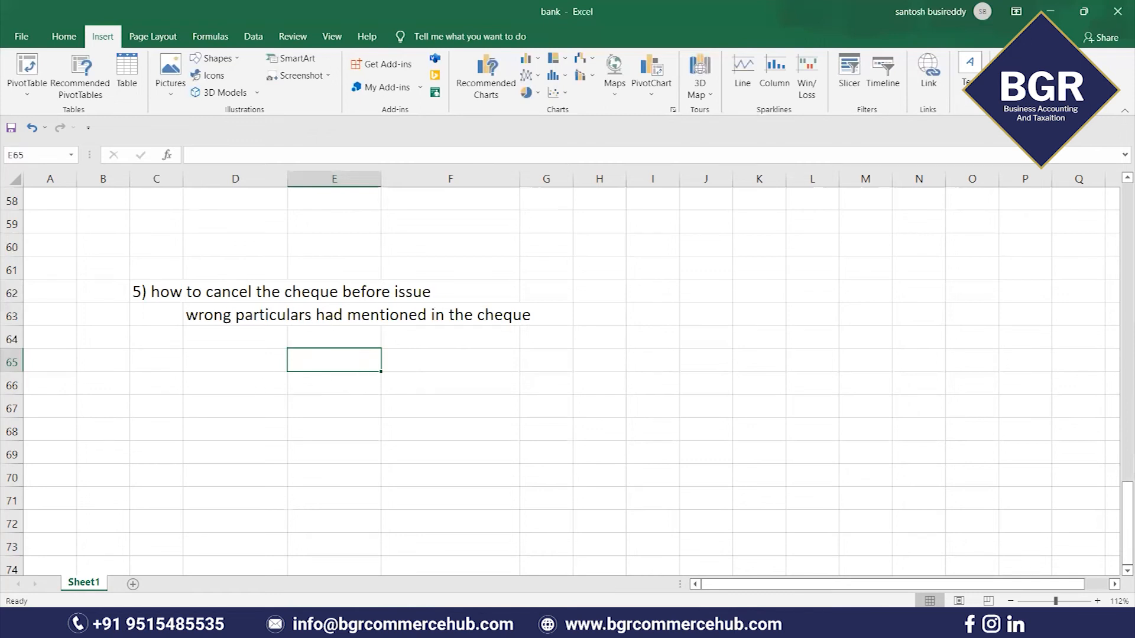
Step: Close the HDFC BANK LIMITED cheque list and the Cheque Register in TallyPrime, and return to the Excel workbook
key(alt+Tab)
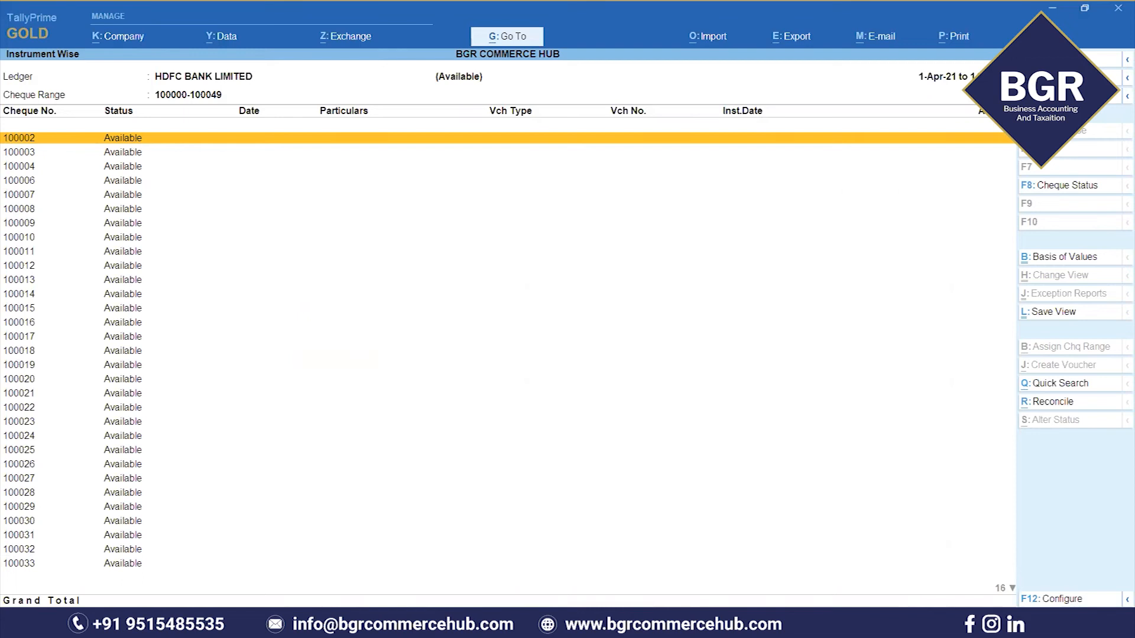
mouse_move(674, 626)
key(Escape)
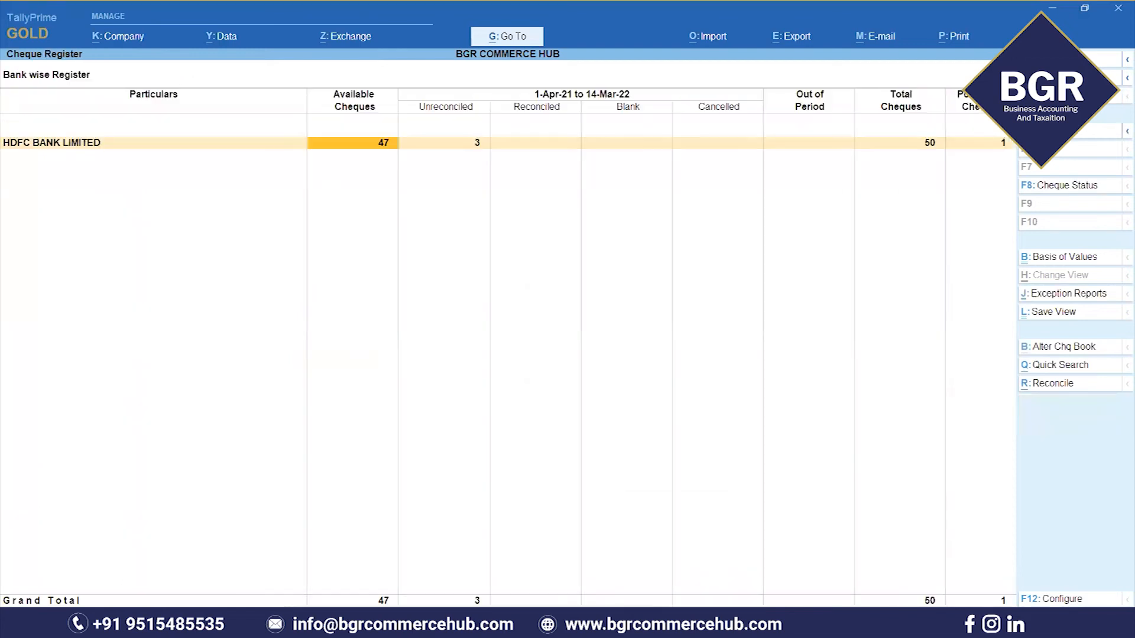
key(Escape)
click(701, 625)
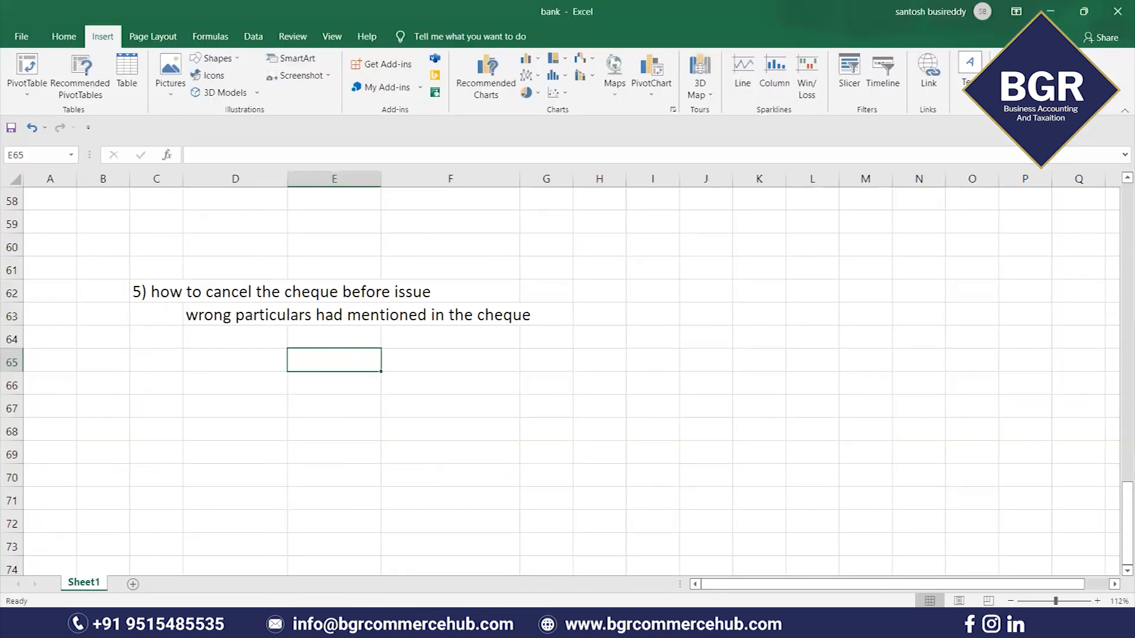
Step: Enter "go to cheque register" in cell D65 and "select that cheque" in cell D66
click(218, 355)
text(go t)
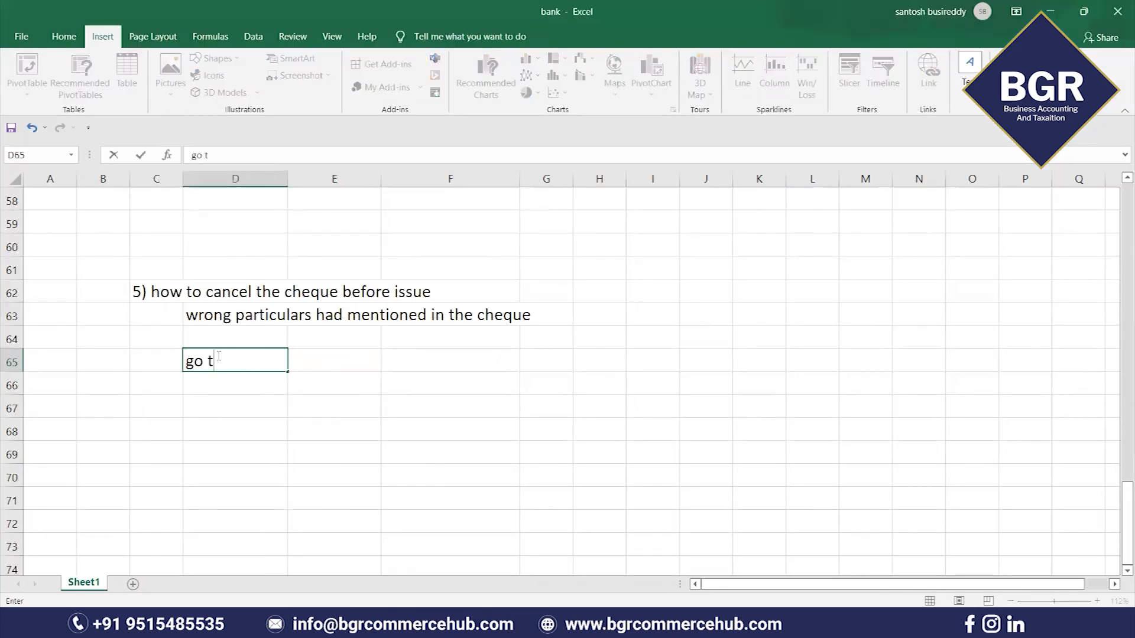
text(o cheque )
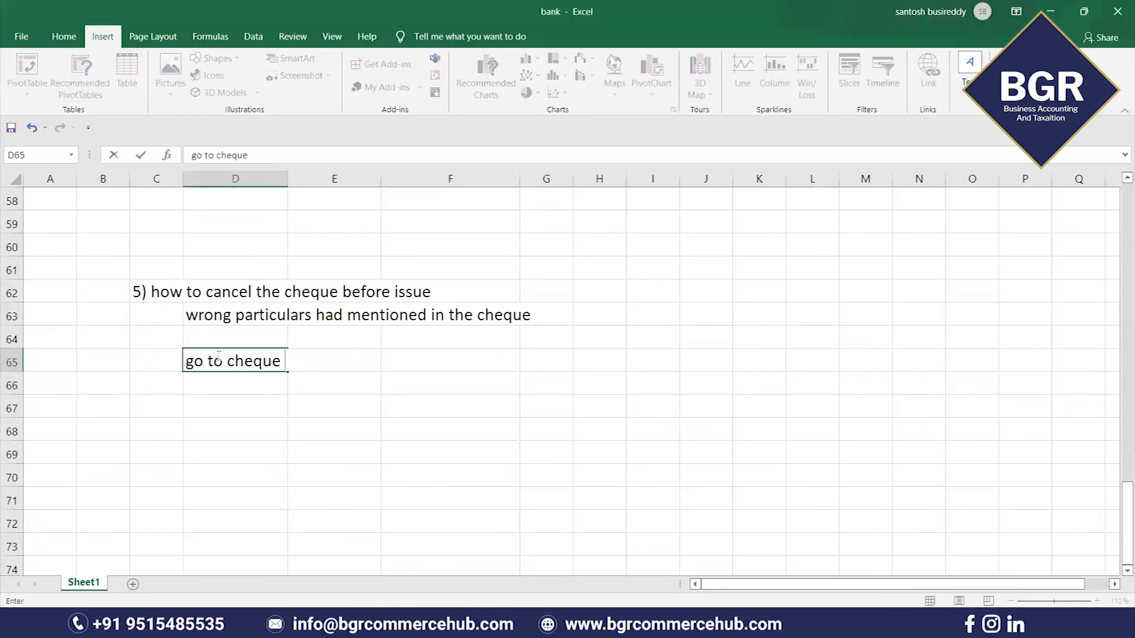
text(register)
key(Return)
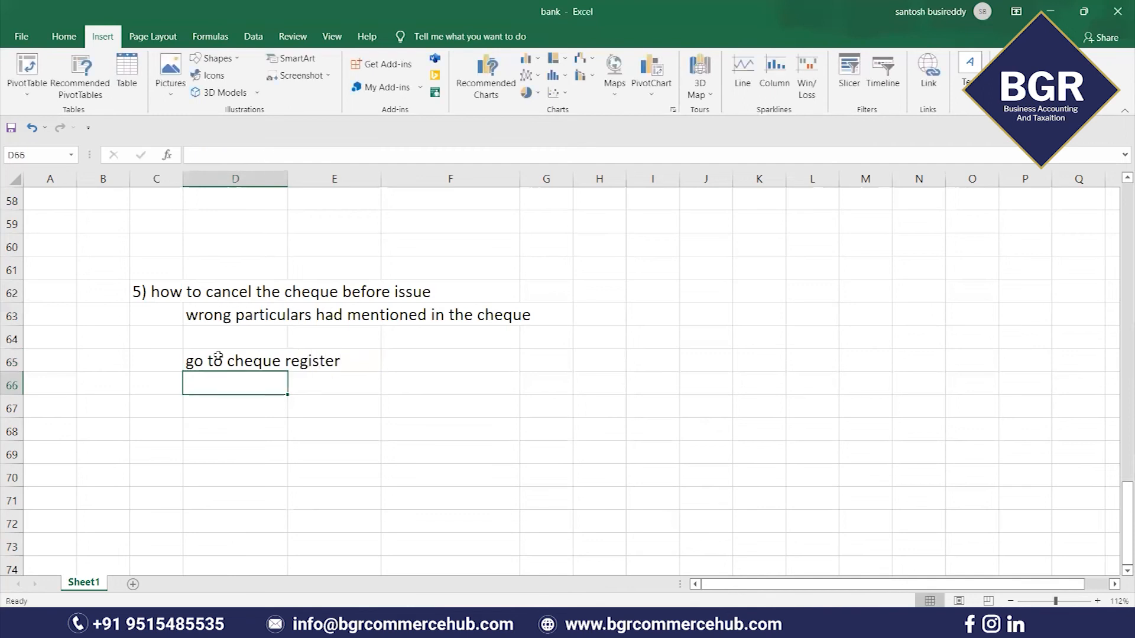
text(select that cheque)
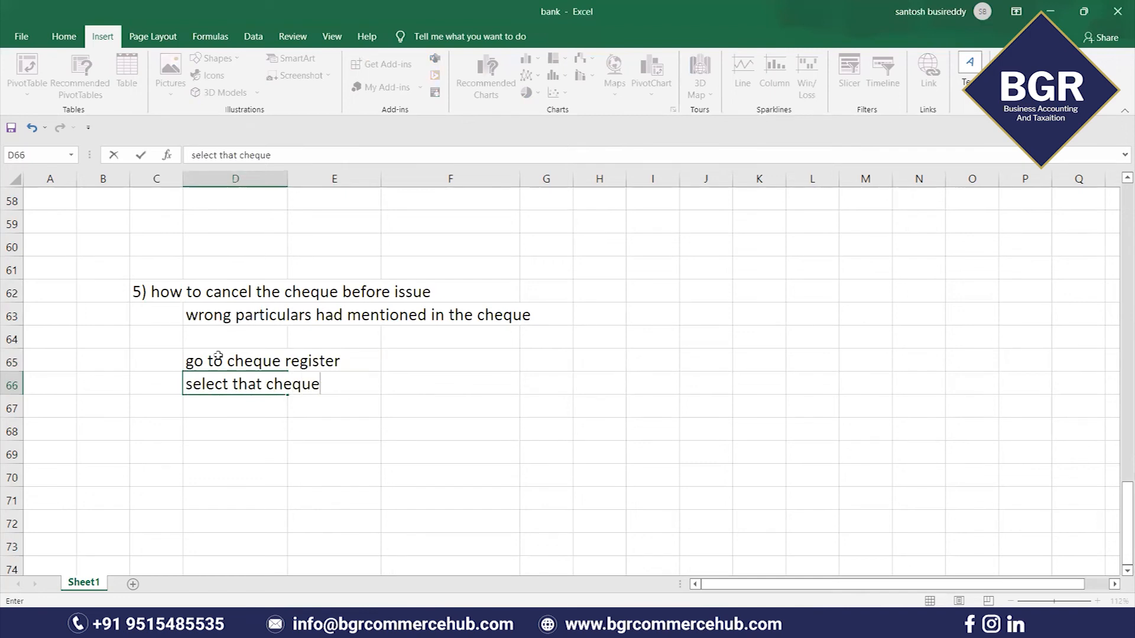
key(Return)
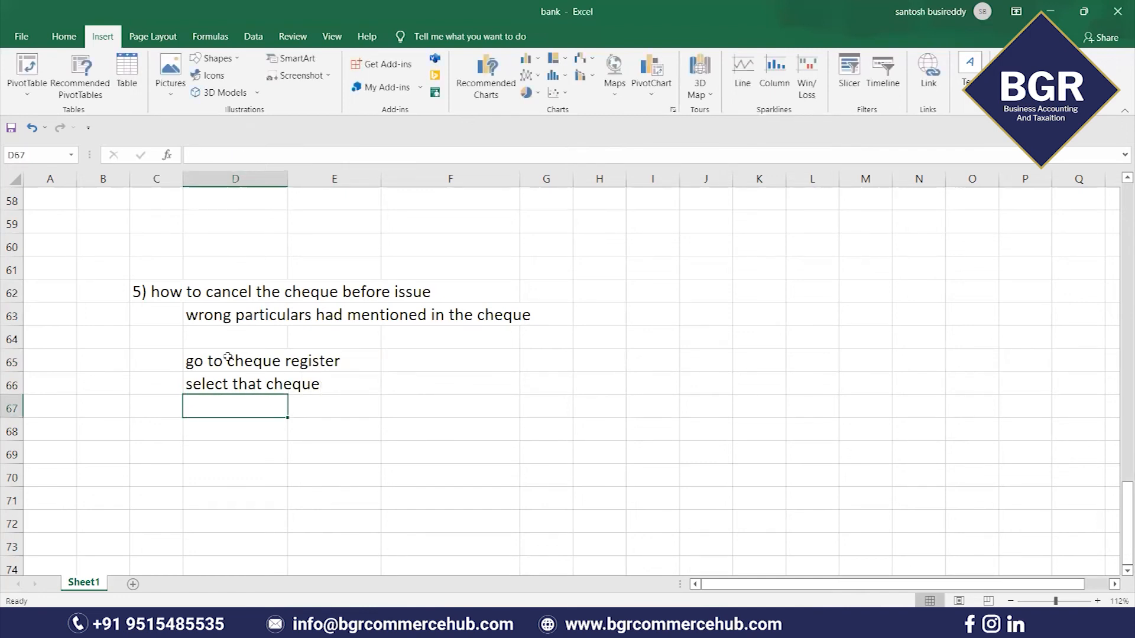
Step: Switch to TallyPrime and open the Cheque Register report from the Banking Utilities reports
key(alt+Tab)
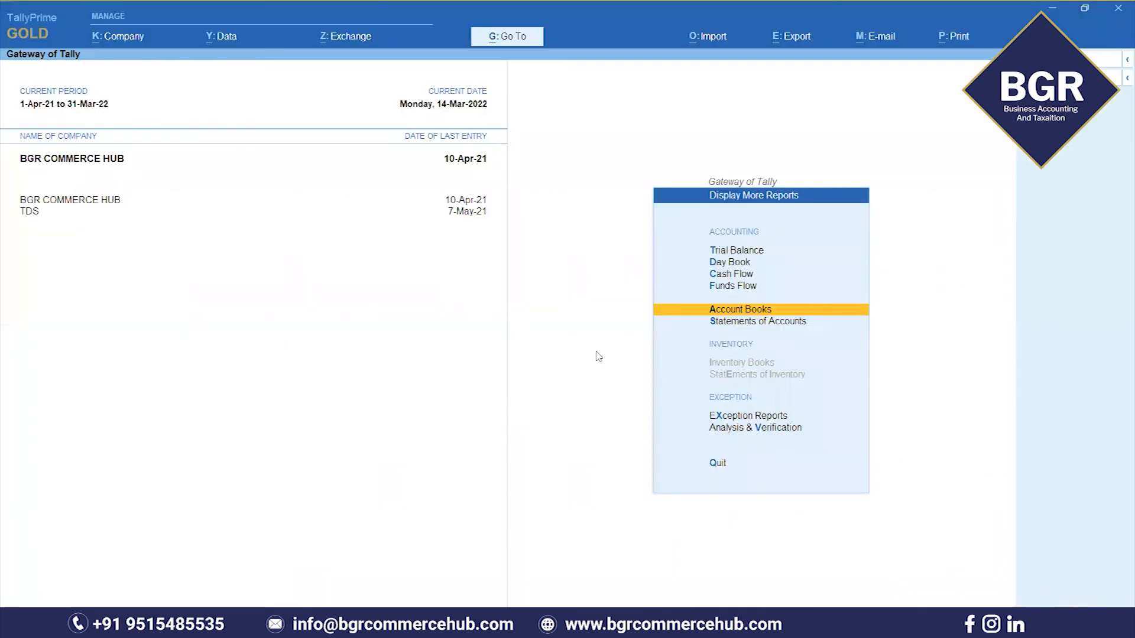
click(510, 44)
key(Down)
key(Down)
key(Down)
key(Down)
key(Down)
key(Down)
key(Down)
key(Down)
key(Down)
key(Down)
key(Down)
key(Down)
key(Down)
key(Down)
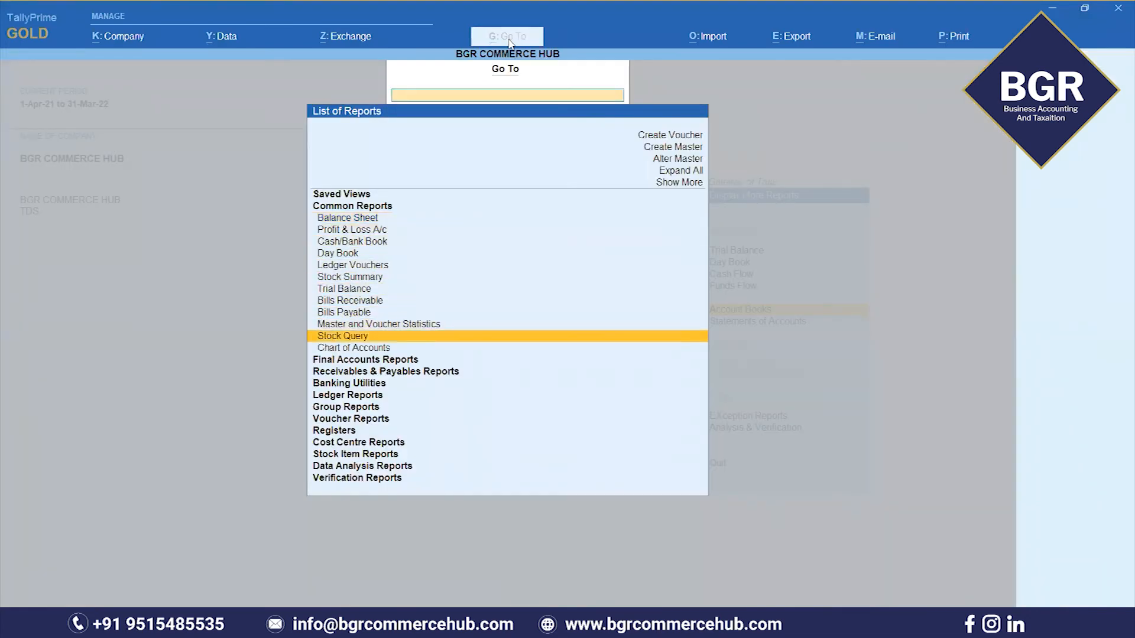
key(Return)
key(Down)
key(Down)
key(Down)
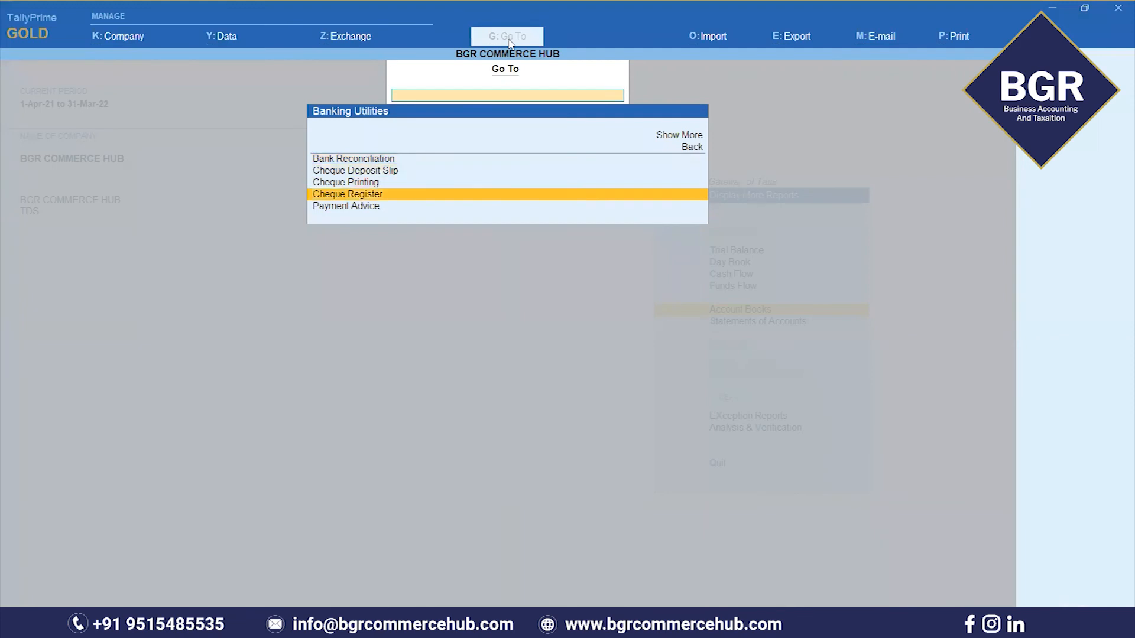
key(Return)
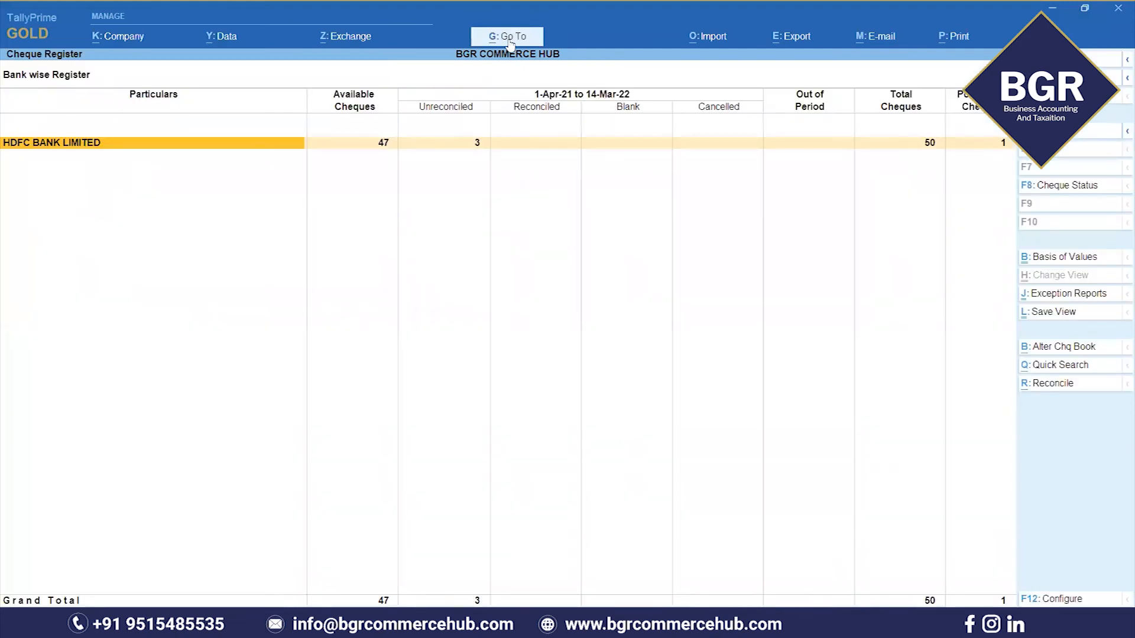
Step: Drill down from HDFC BANK LIMITED's available cheques to the individual cheques in HDFC CHEQUE BOOK 1
key(Right)
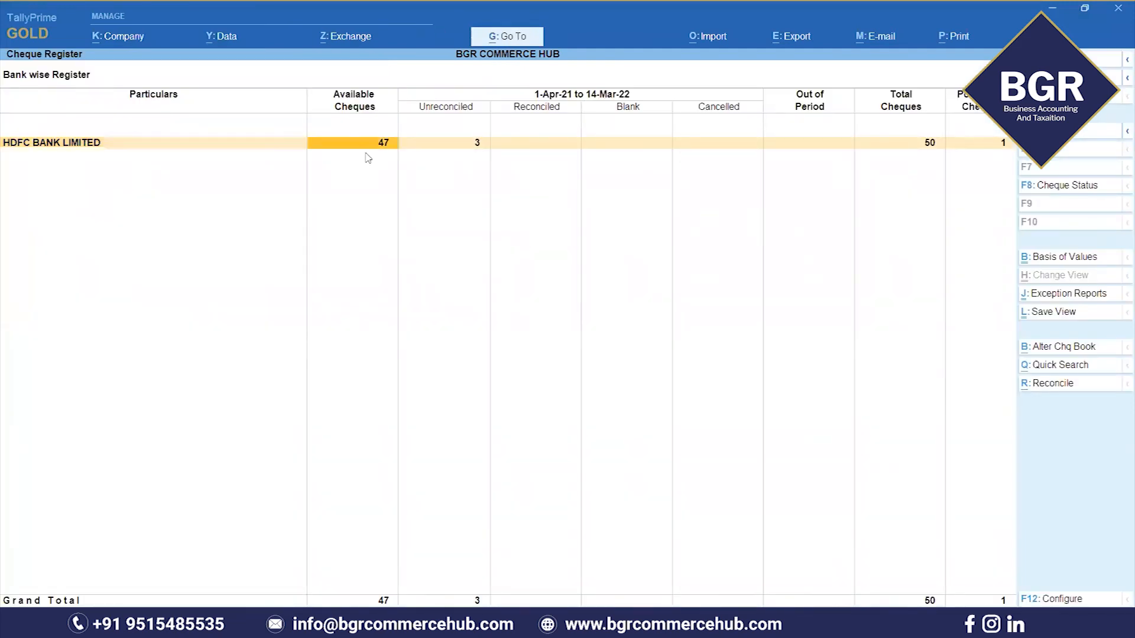
key(Return)
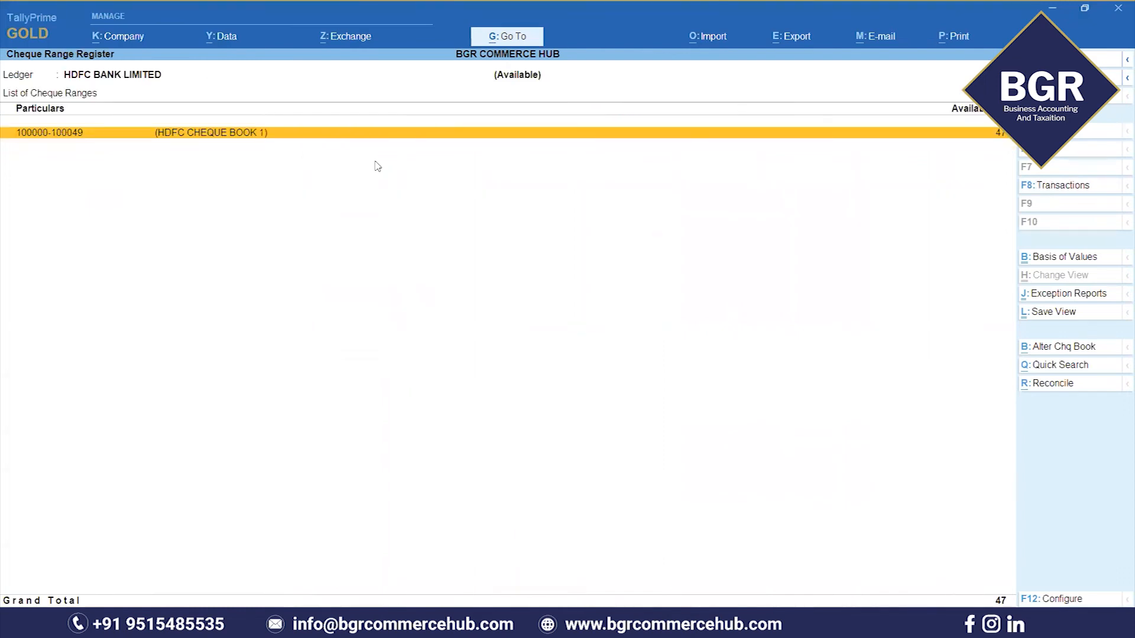
key(Return)
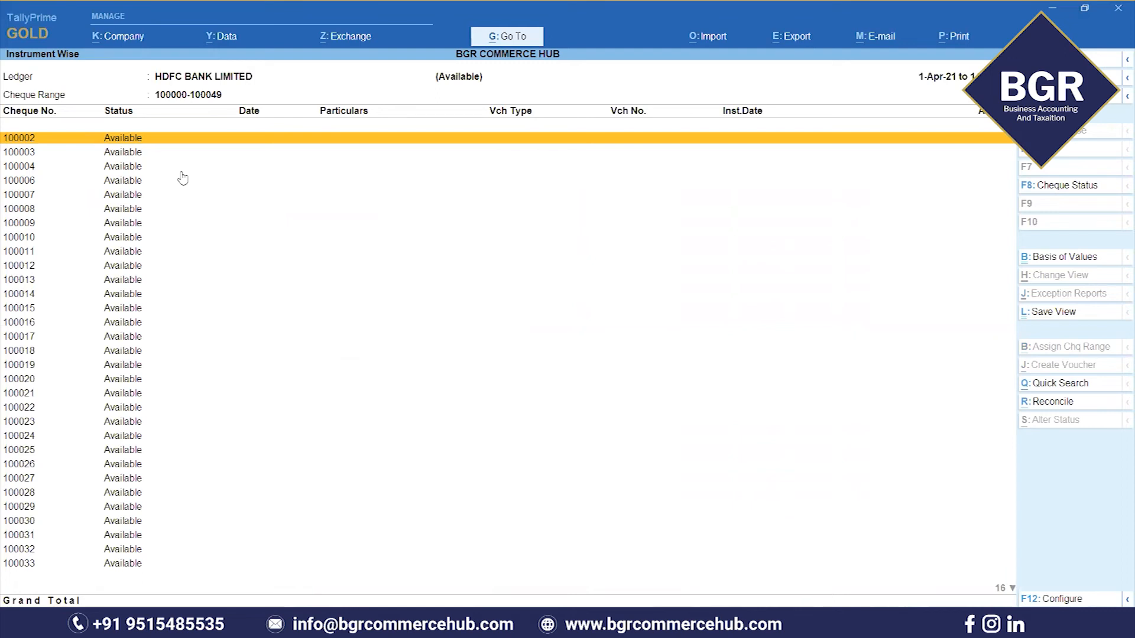
Step: Cancel cheque 100002 dated 14-3-2022, with a remark that it is cancelled because of wrong particulars
key(space)
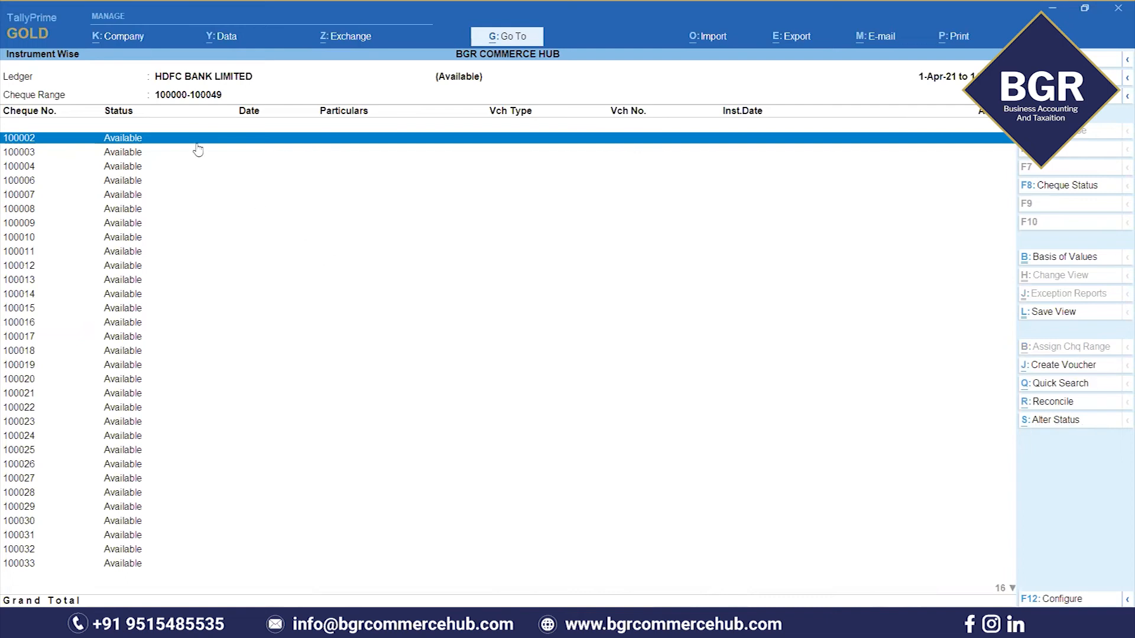
click(1057, 420)
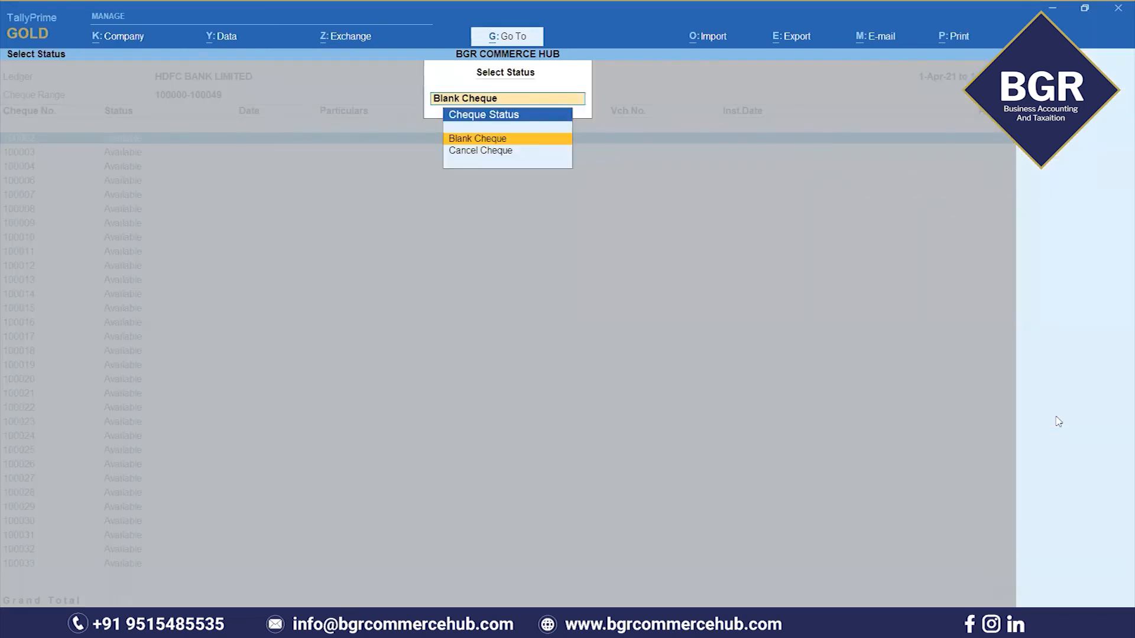
key(Down)
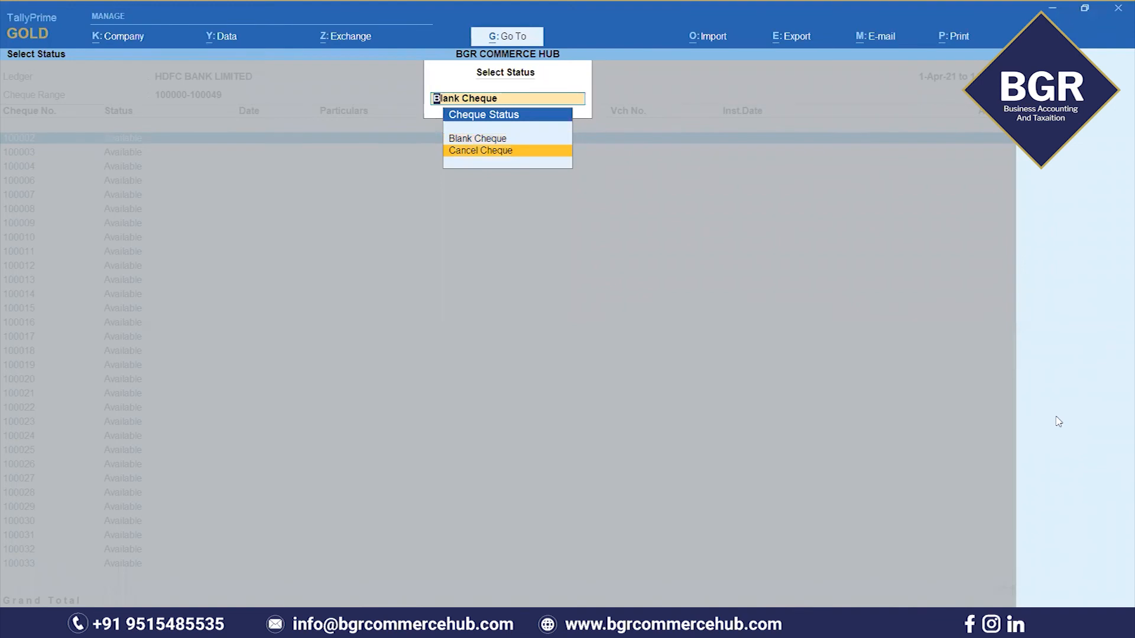
key(Return)
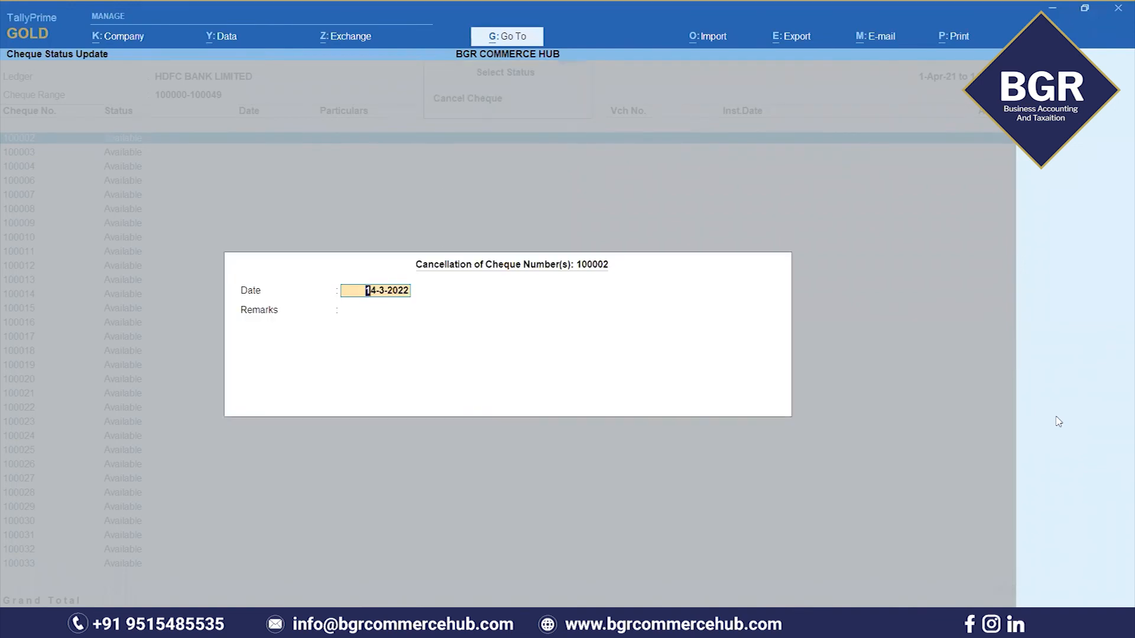
key(Return)
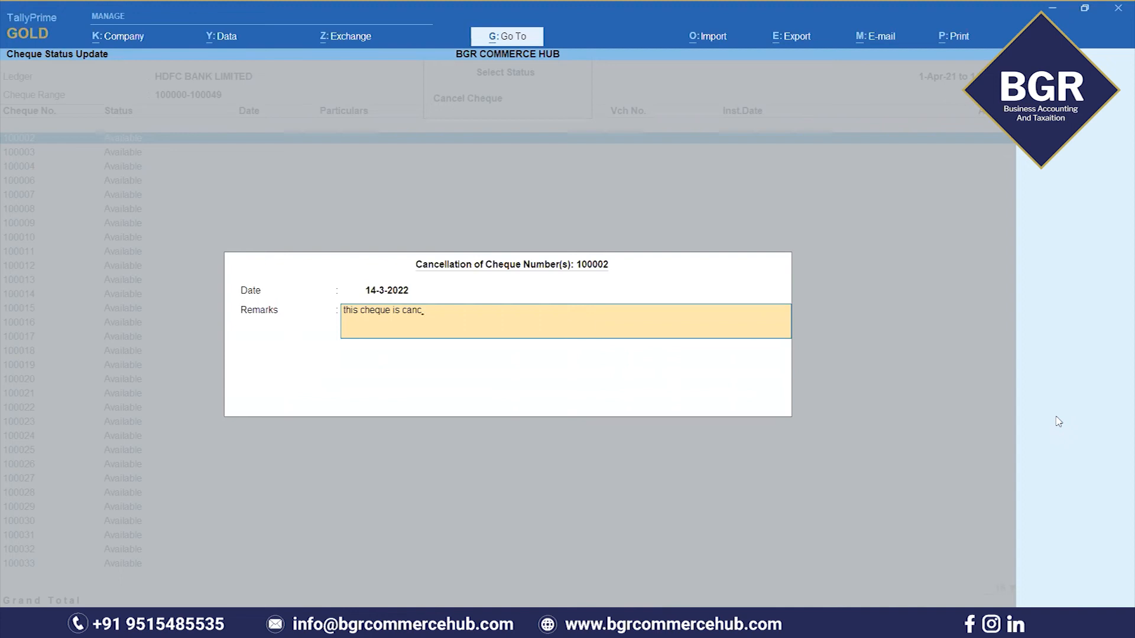
text(cuase of wrong particulars)
key(Return)
key(Return)
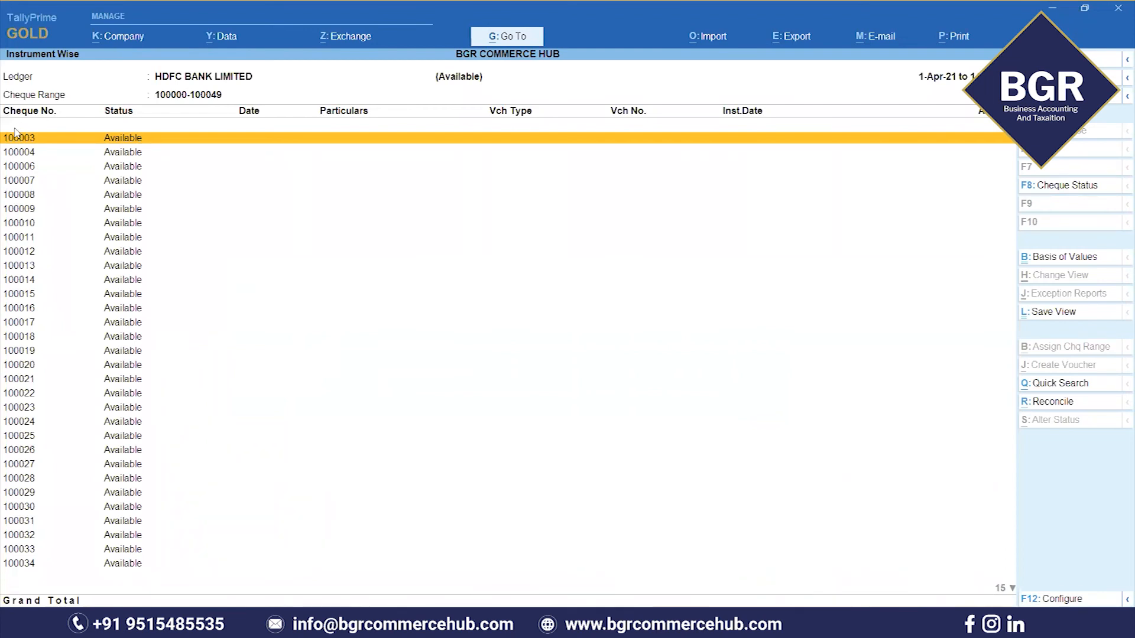
Step: Return to the bank-wise Cheque Register and review HDFC BANK LIMITED's available and cancelled cheques by cheque range
key(Escape)
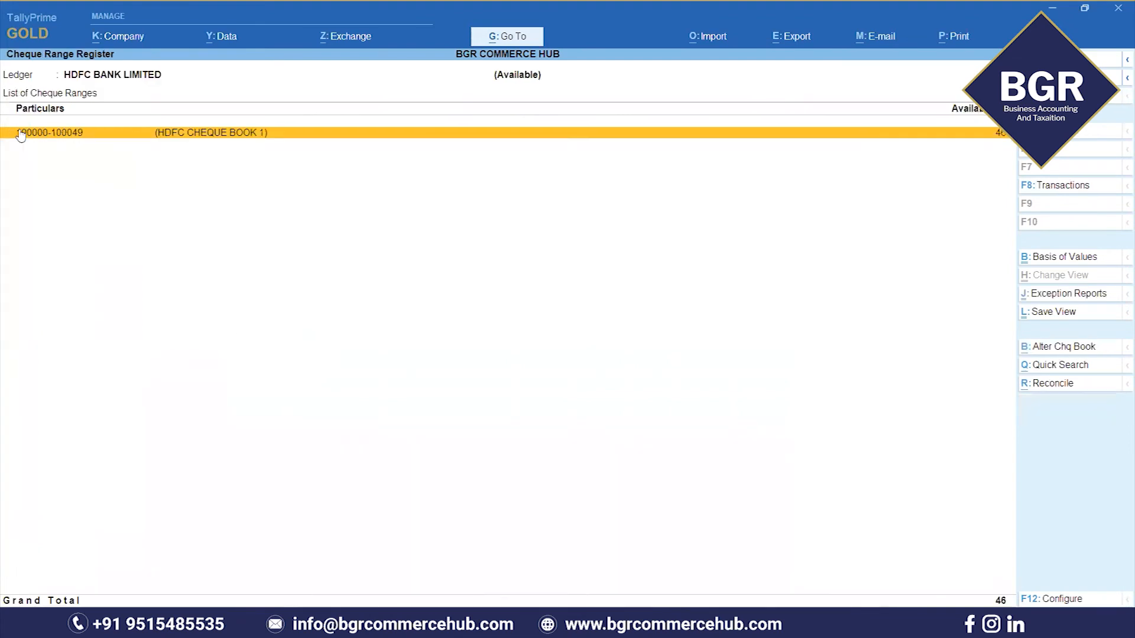
key(Escape)
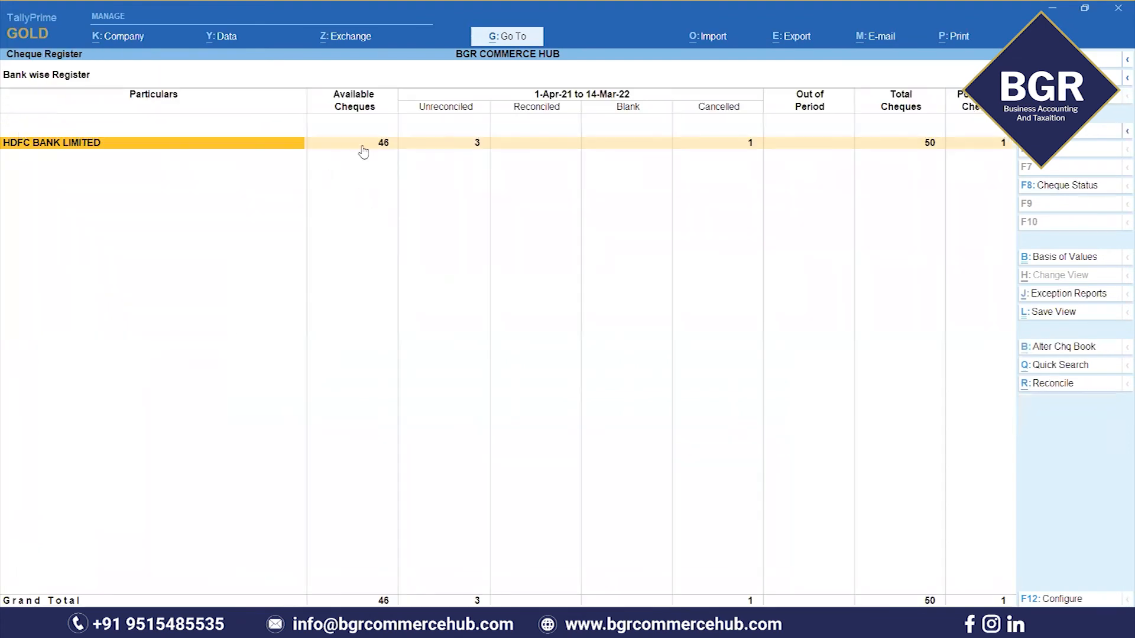
click(384, 146)
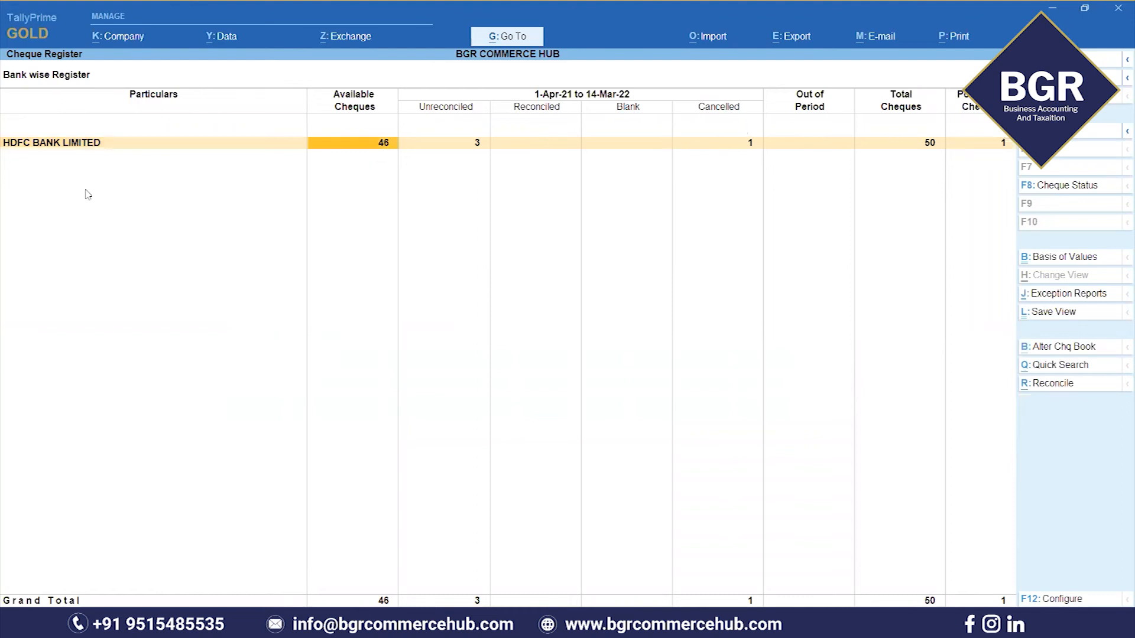
double_click(362, 153)
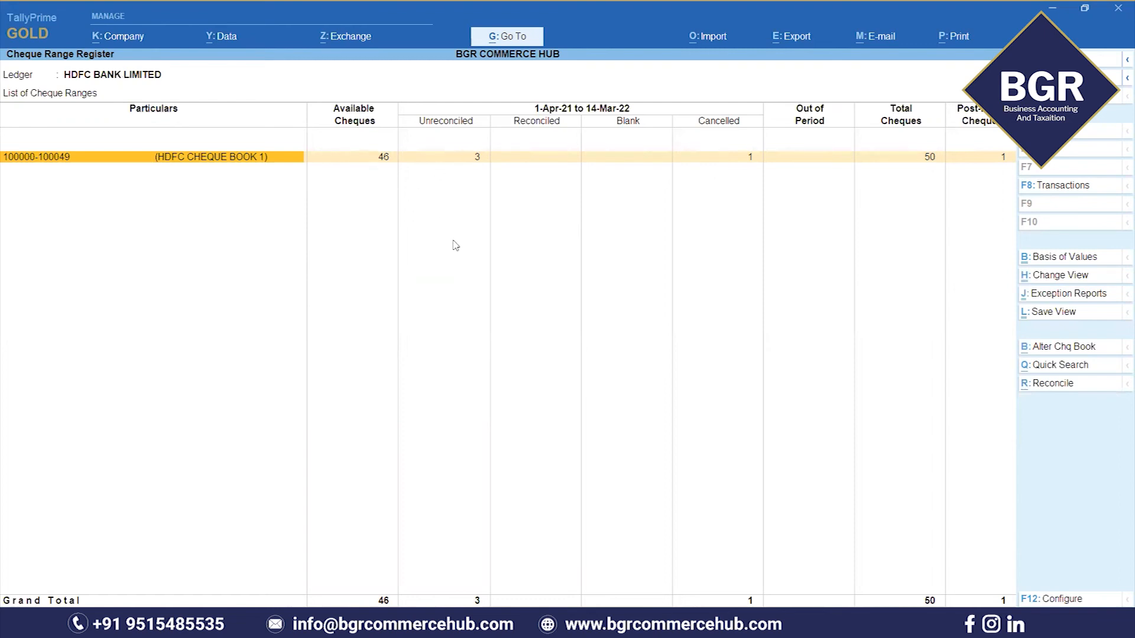
key(Escape)
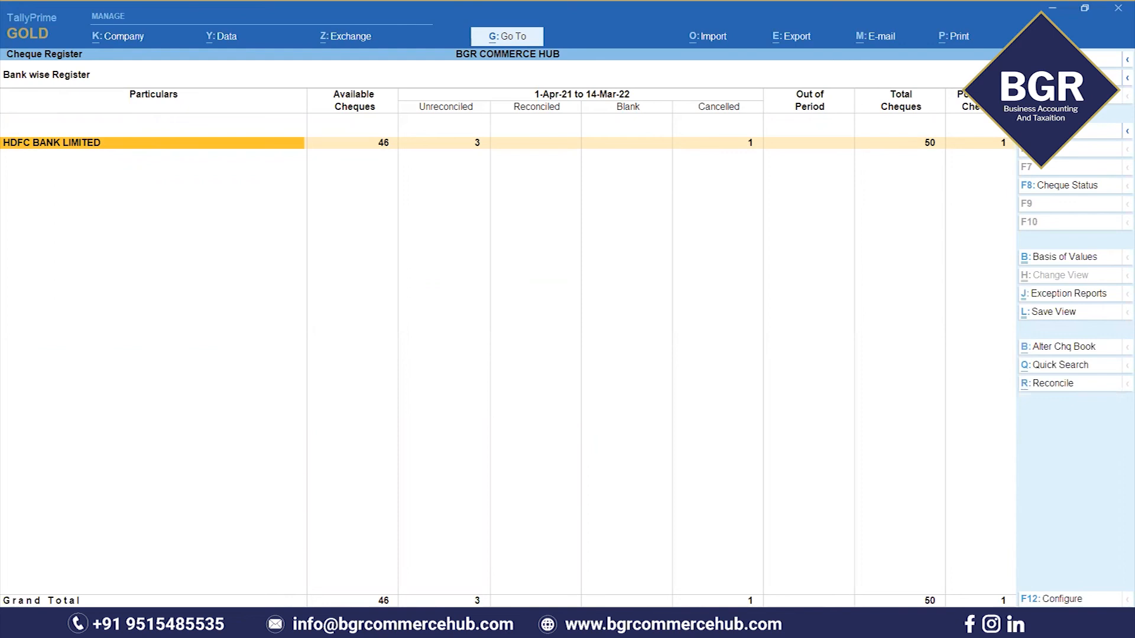
Step: Switch to the Excel workbook and enter the heading "6) how to issue blank cheque" in cell C69
key(alt+Tab)
scroll(288, 418, down, 2)
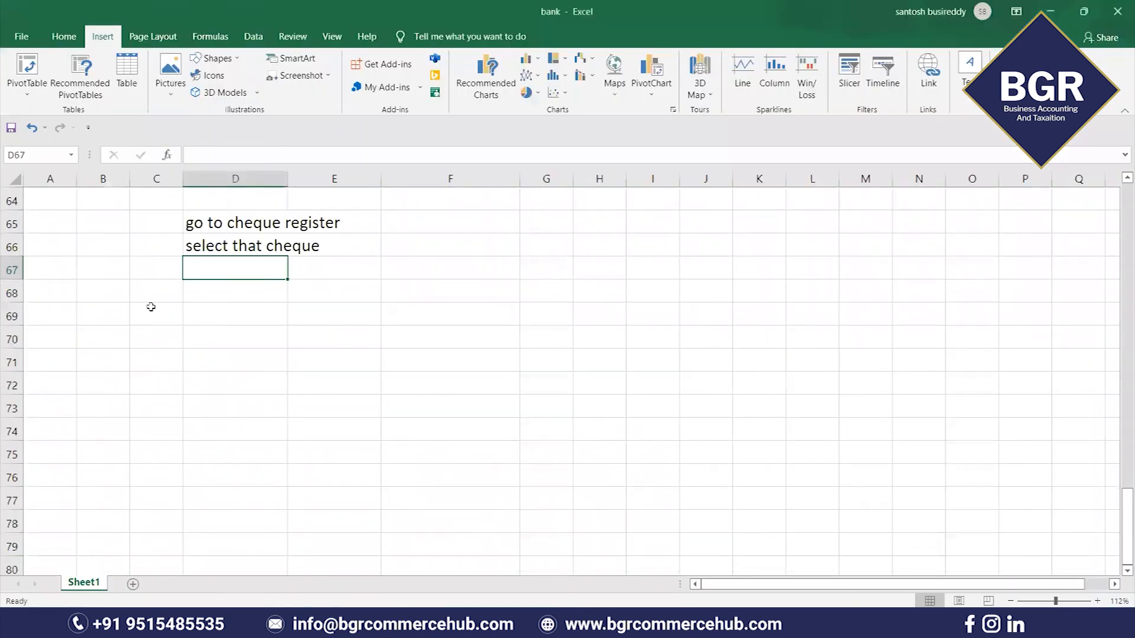
click(156, 321)
scroll(167, 419, up, 2)
text(6)
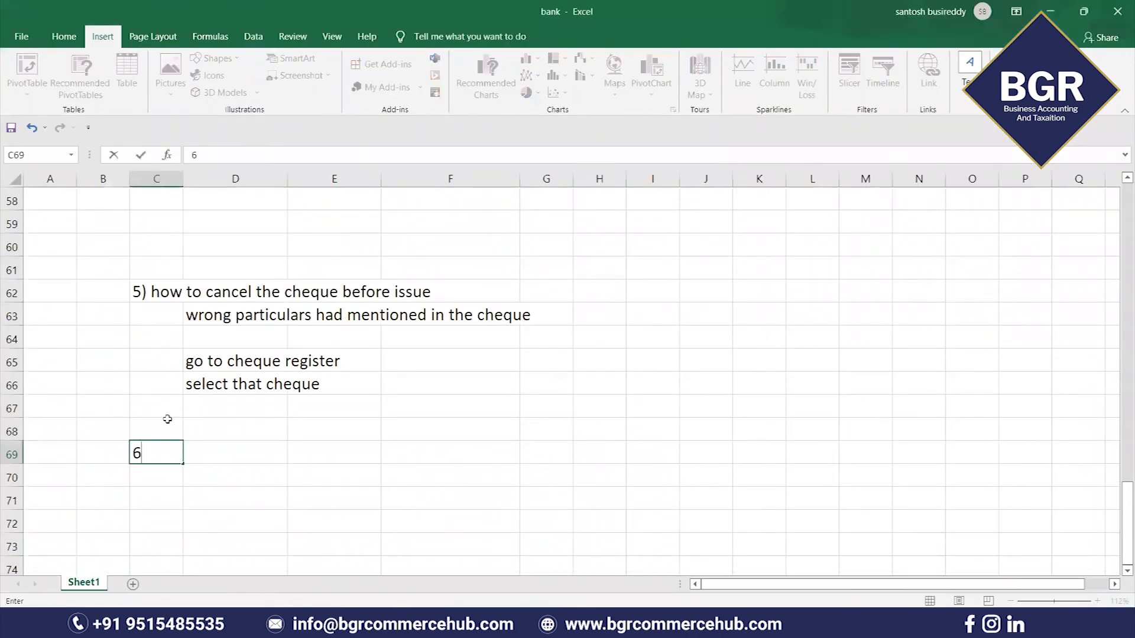
text() how to issue b)
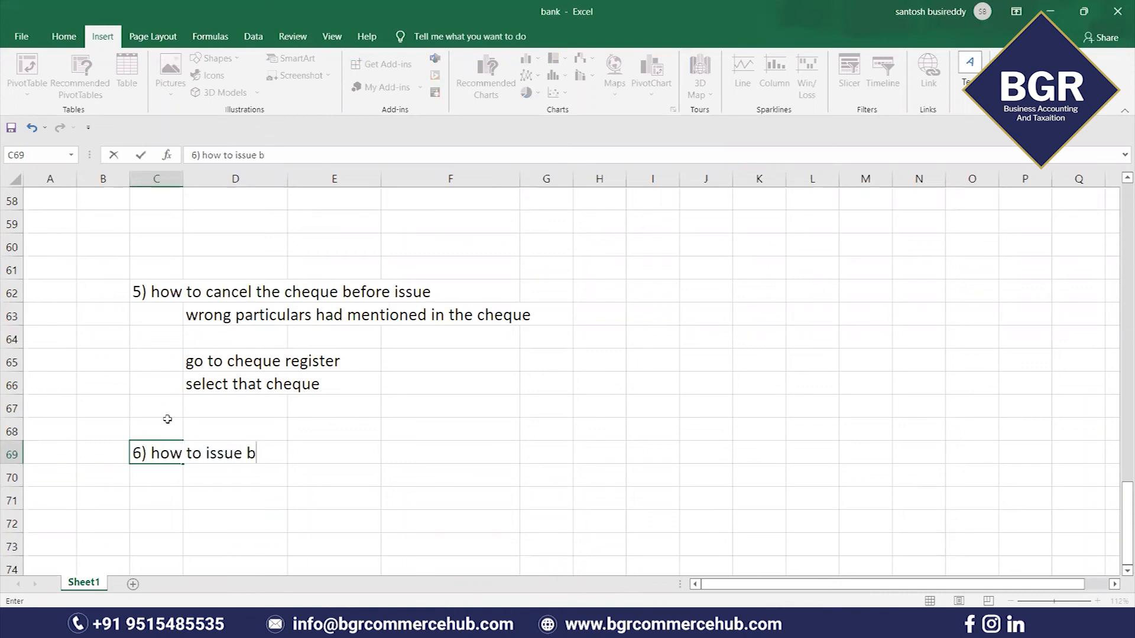
text(lank cheque)
click(433, 471)
Step: Enter "without mentioning any amount" in cell E70, below the blank cheque heading
scroll(332, 481, down, 2)
click(305, 345)
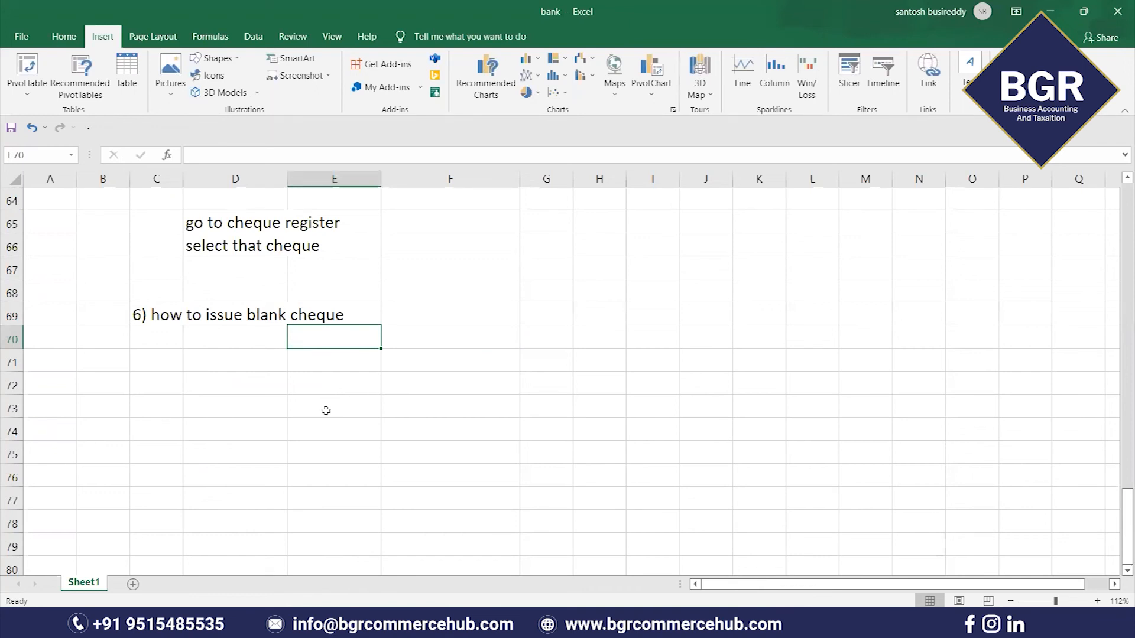
text(with)
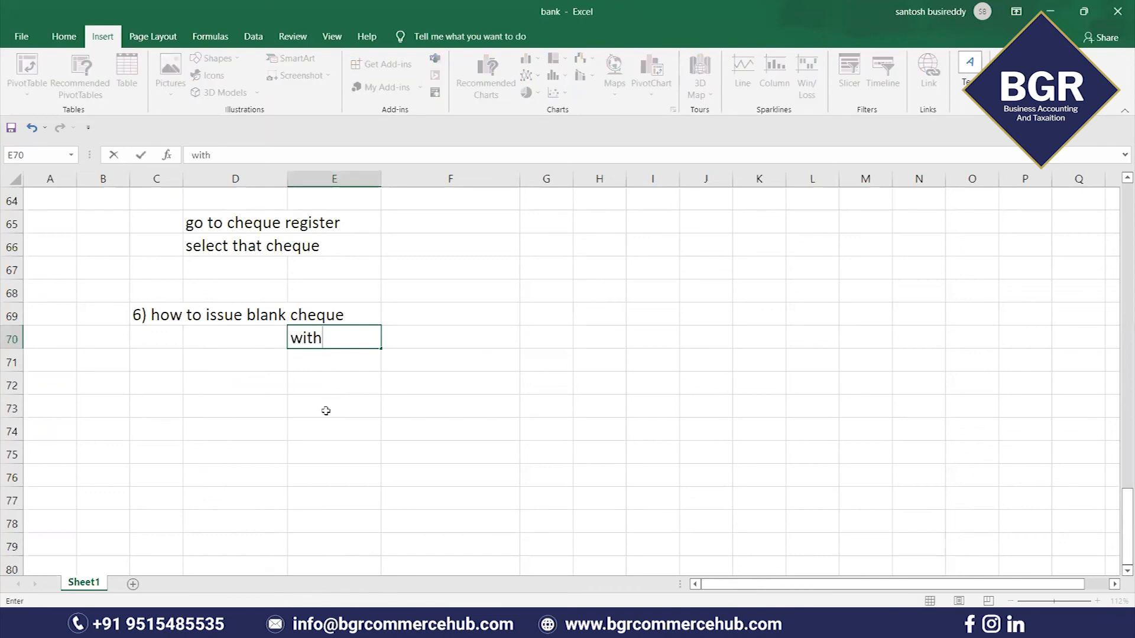
text(out ment)
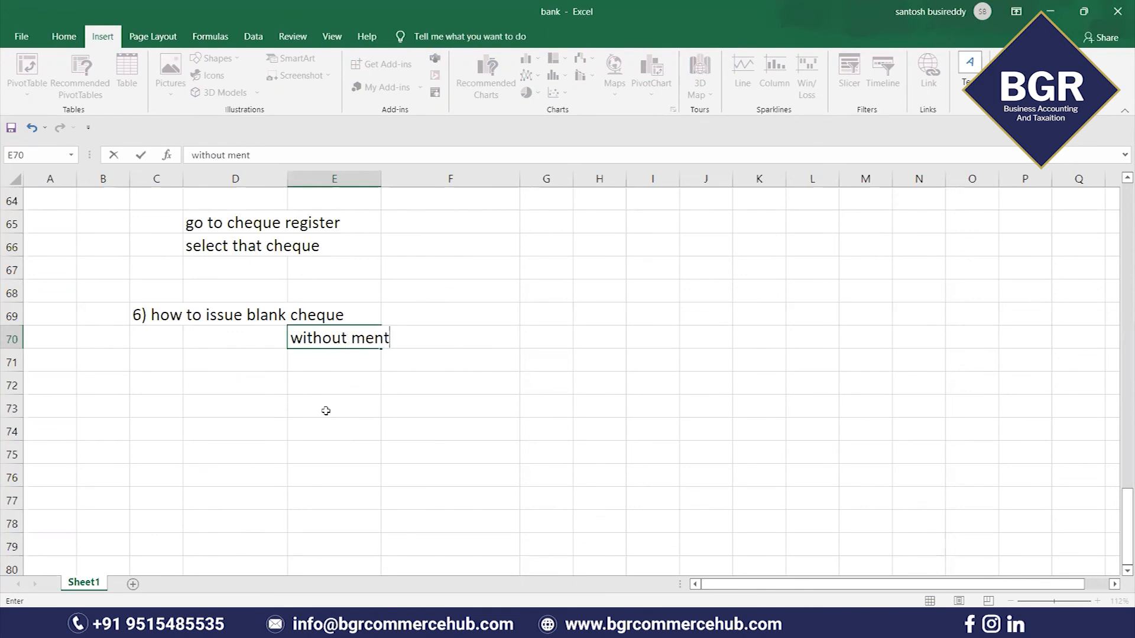
text(ioning any )
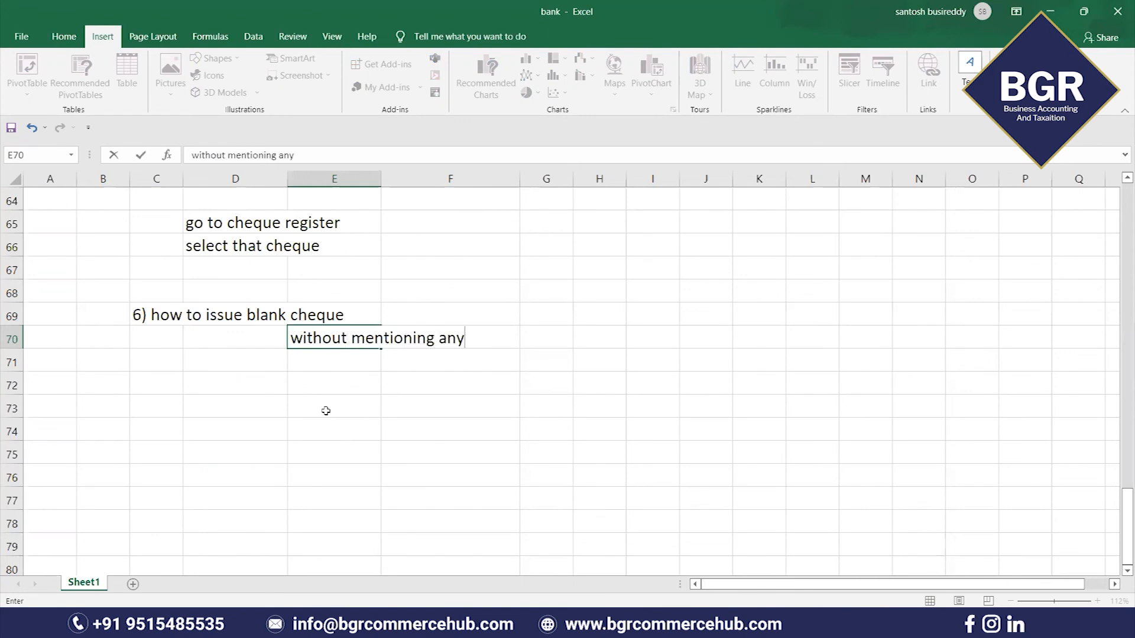
text(amount)
click(399, 389)
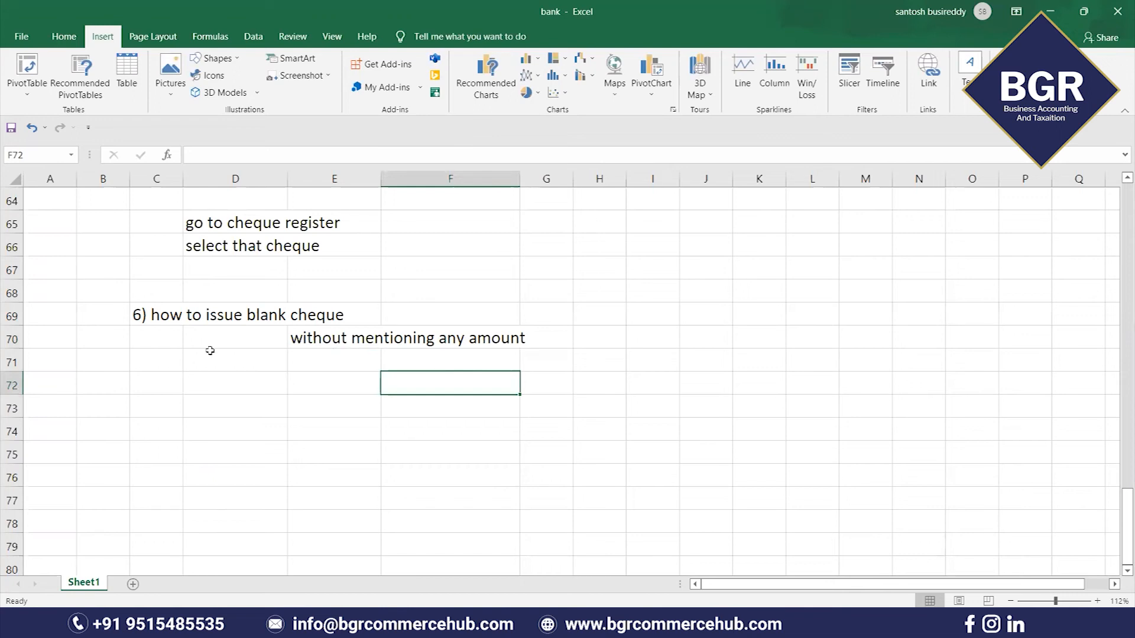
Step: Enter the example person's name in cell E72, below the note on blank cheques
click(342, 387)
text(sathis)
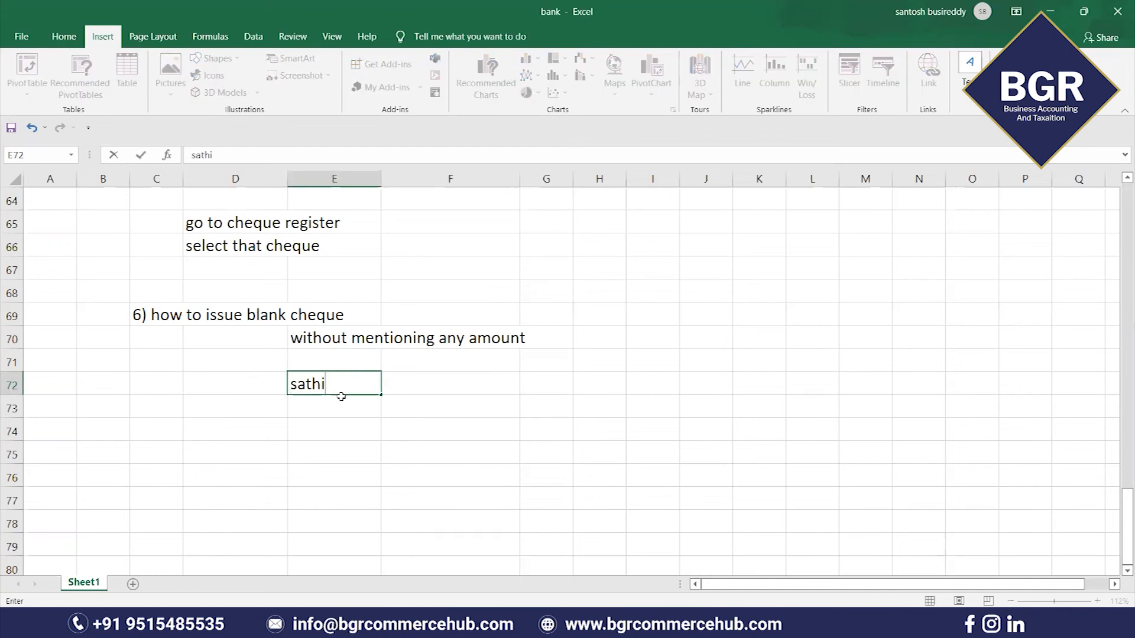
click(488, 456)
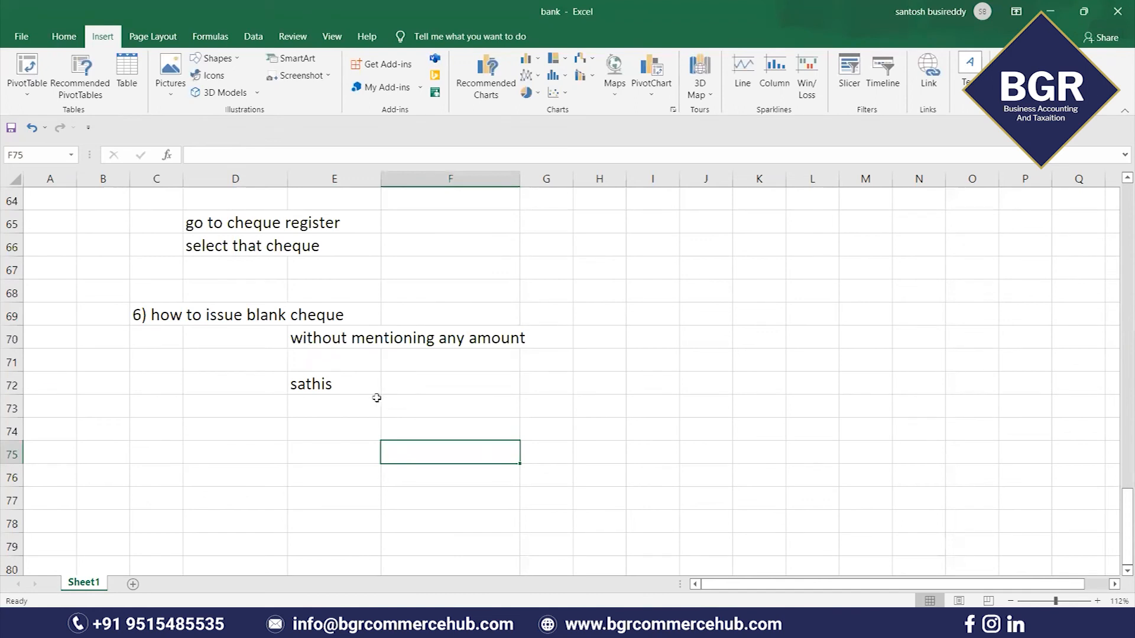
Step: Copy the cheque register instructions from D65:D66 into cells E74:E75 of the blank cheque section
click(351, 408)
click(342, 431)
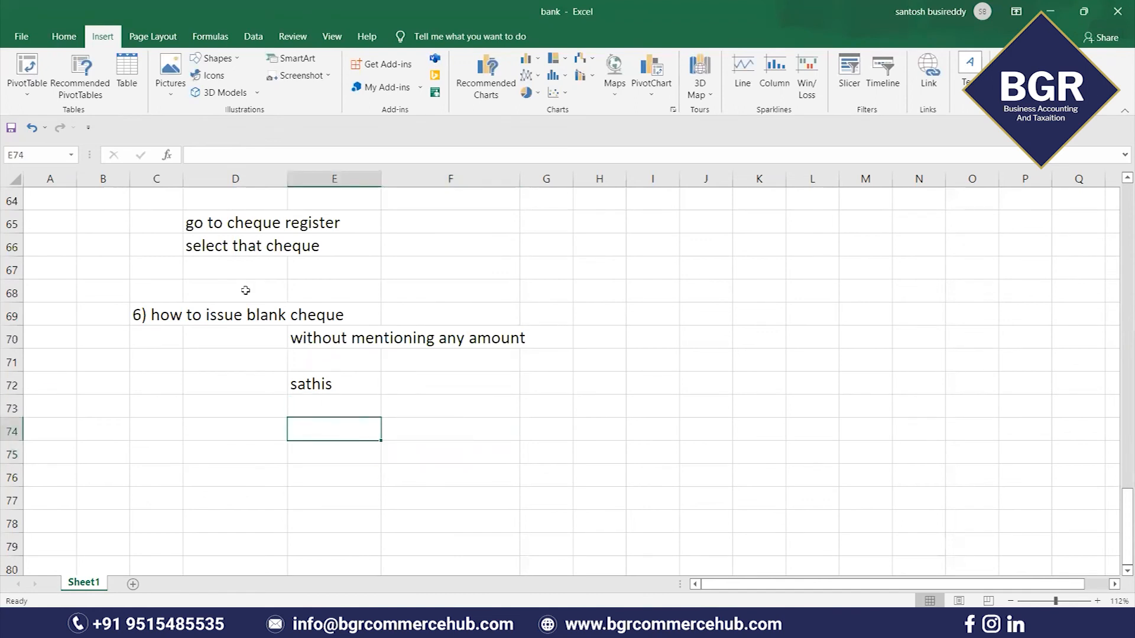
drag(208, 223, 340, 244)
key(ctrl+c)
click(330, 431)
key(ctrl+v)
click(314, 421)
key(Escape)
click(337, 451)
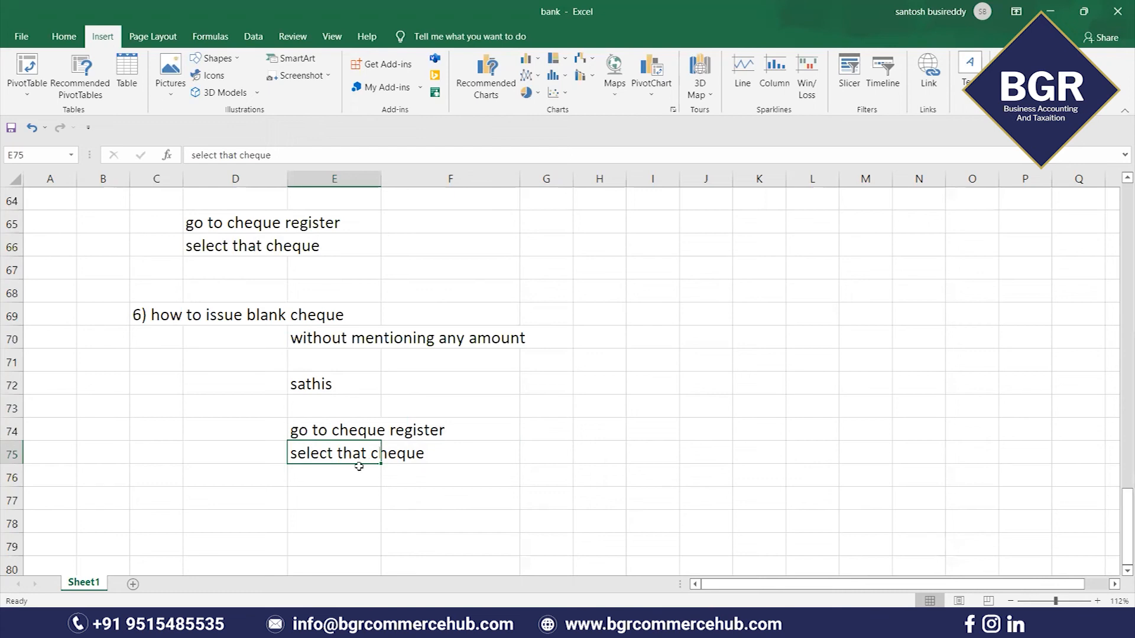
key(alt+Tab)
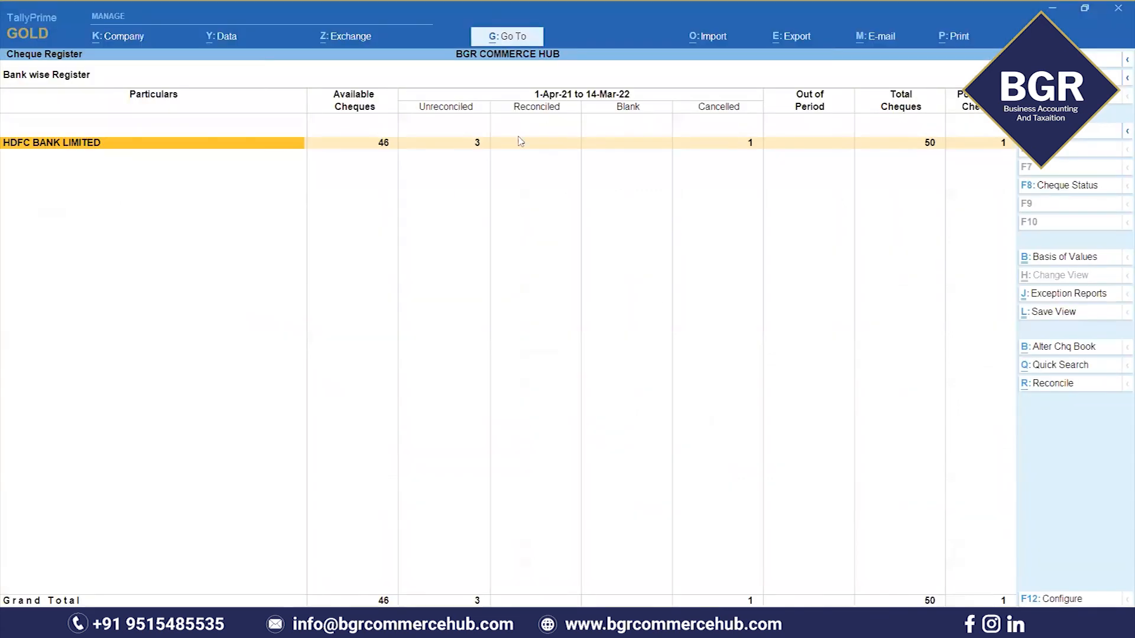
click(374, 154)
click(374, 153)
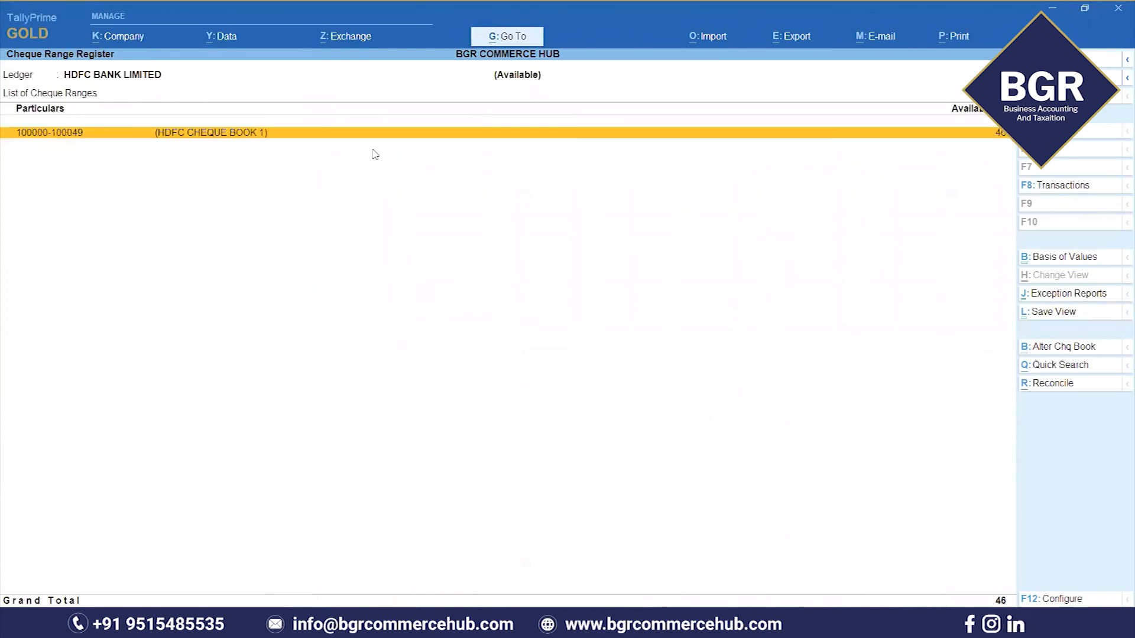
key(Return)
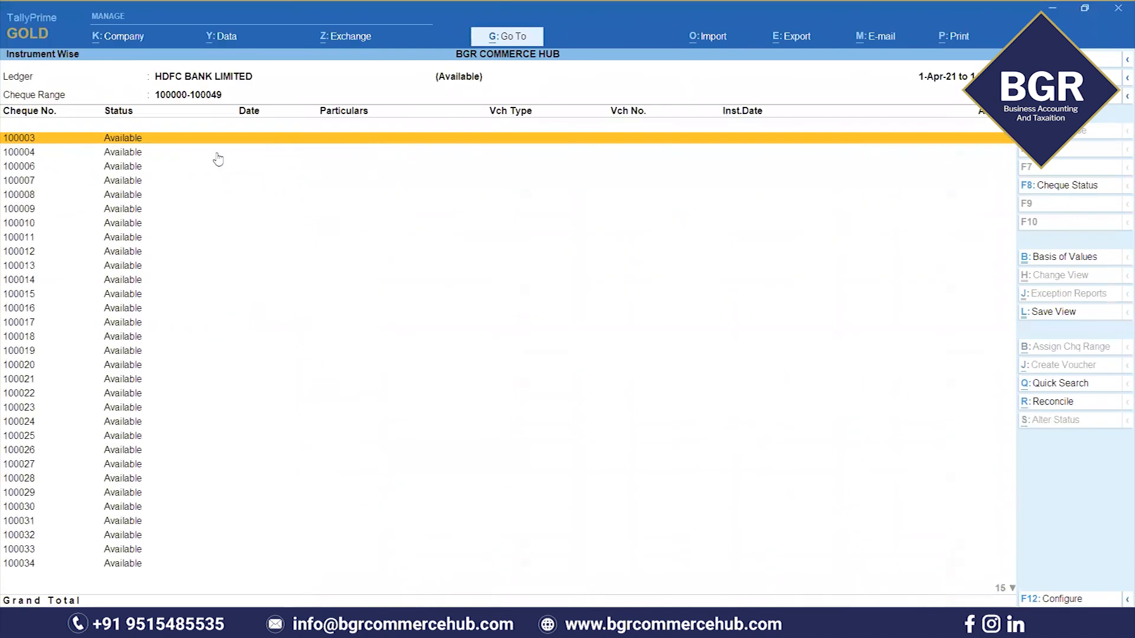
Step: Try to change the status of the first available HDFC cheque to Blank Cheque
click(109, 143)
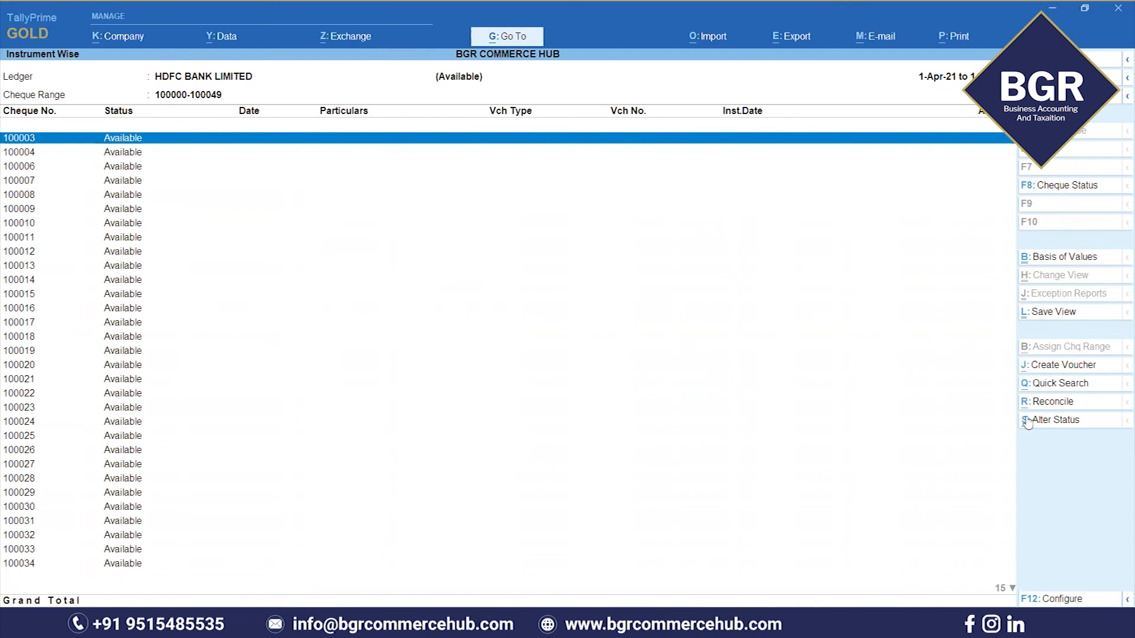
click(1076, 426)
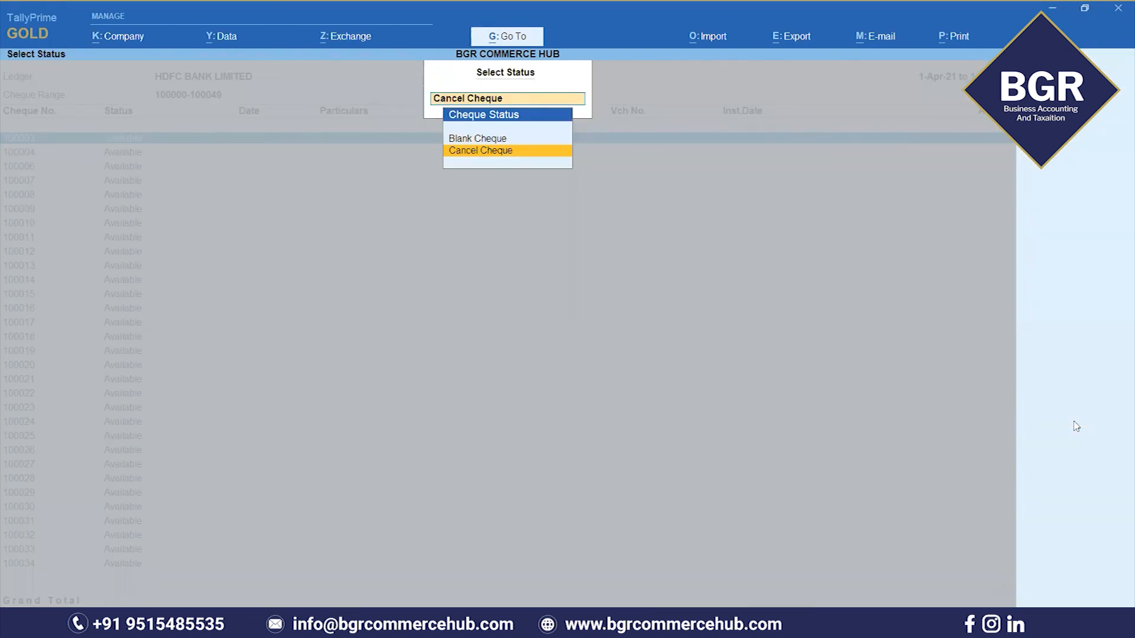
key(Up)
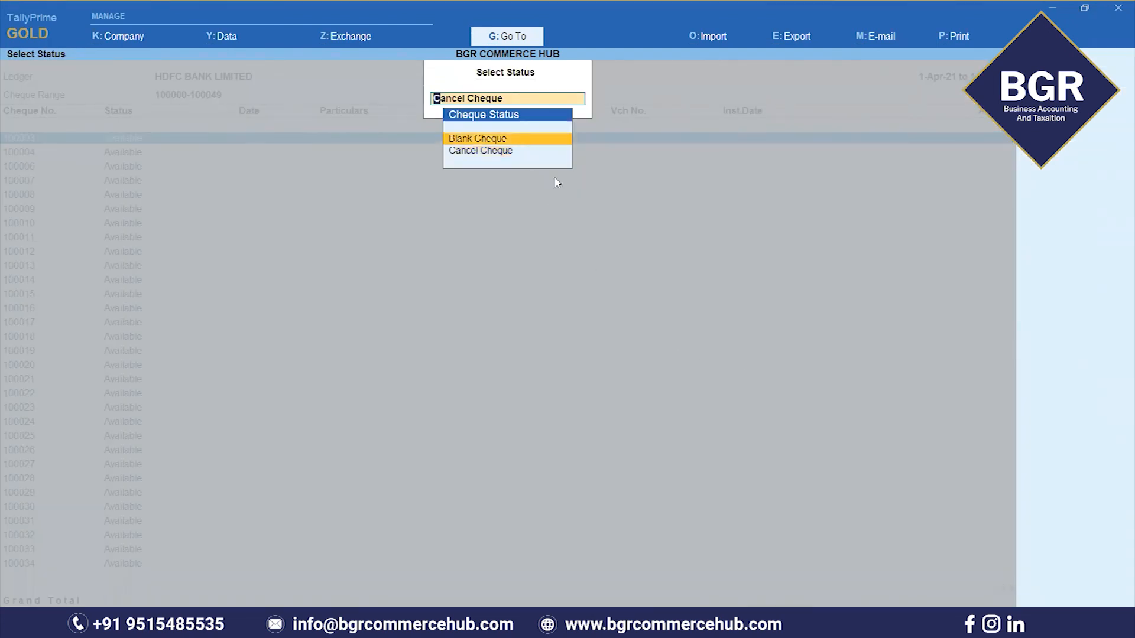
key(Return)
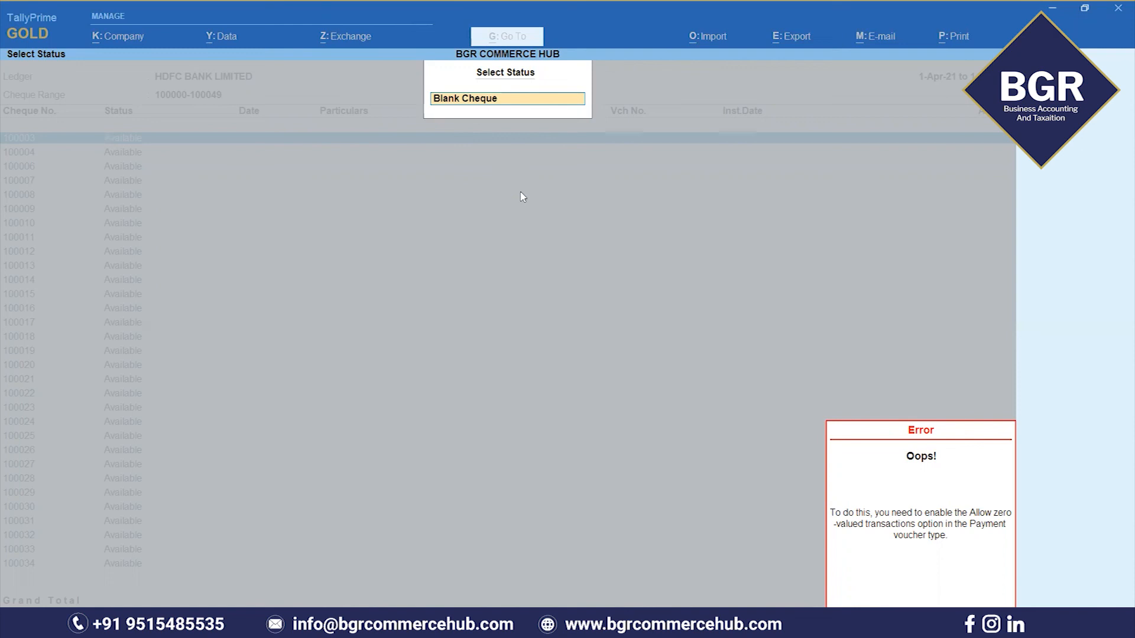
click(918, 583)
key(Escape)
key(Escape)
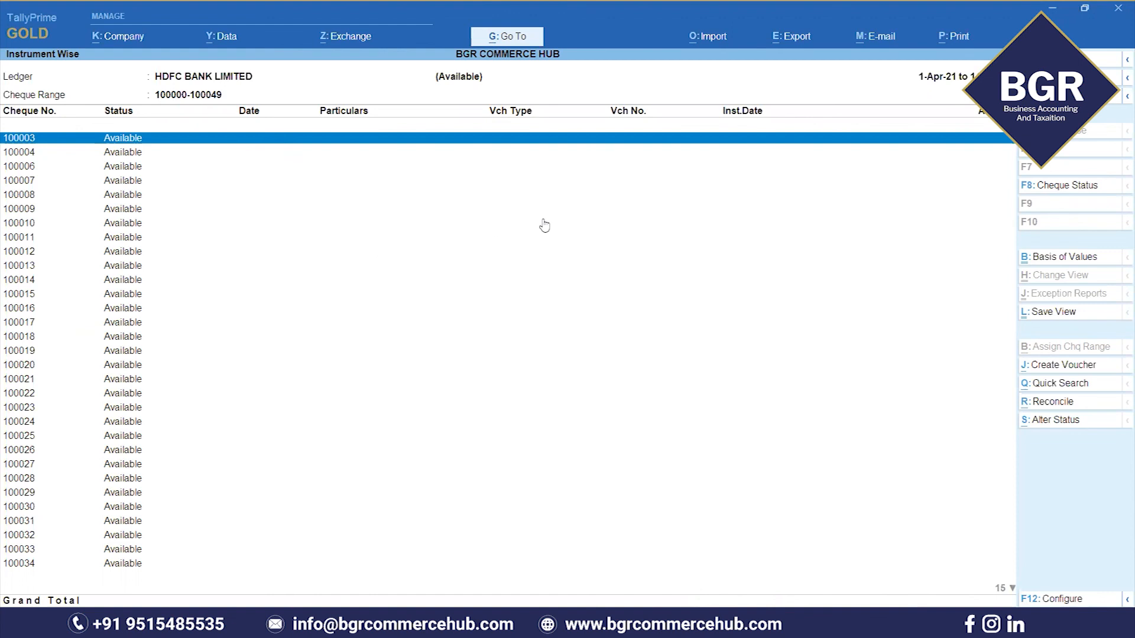
Step: Open the list of voucher types for master alteration
click(504, 38)
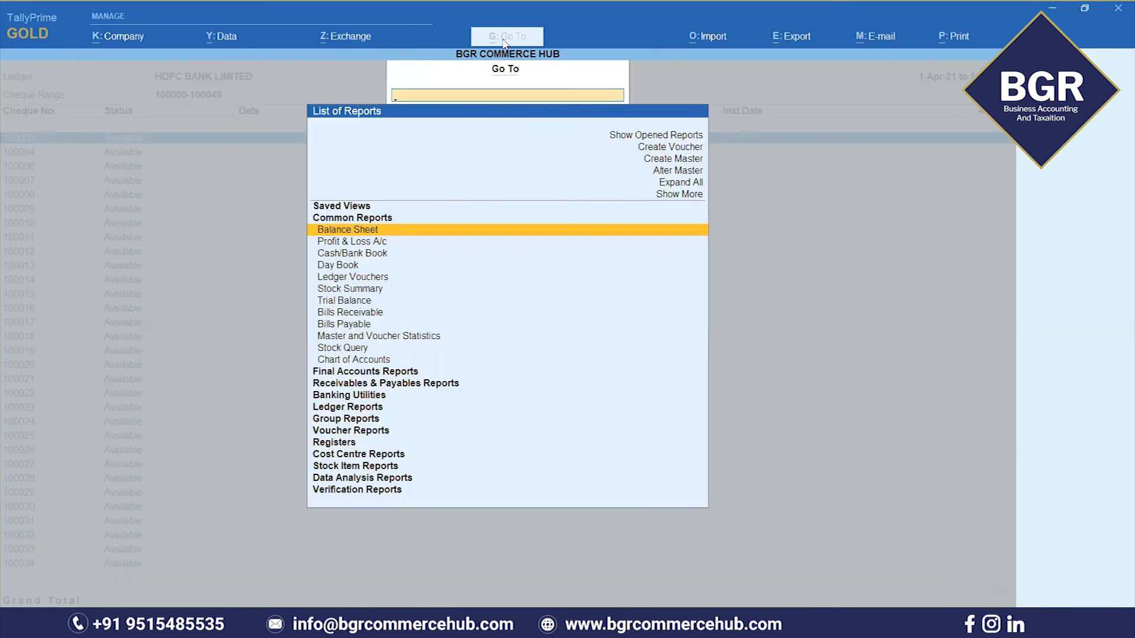
key(Up)
key(Up)
key(Up)
key(Up)
key(Up)
key(Up)
key(Up)
key(Down)
key(Down)
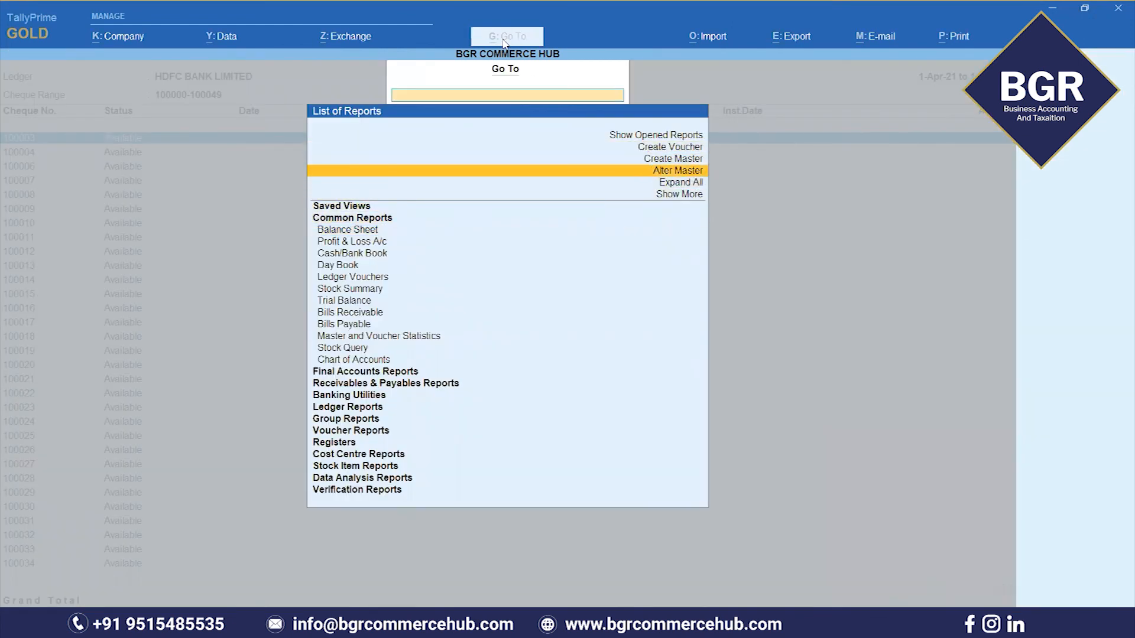
key(Return)
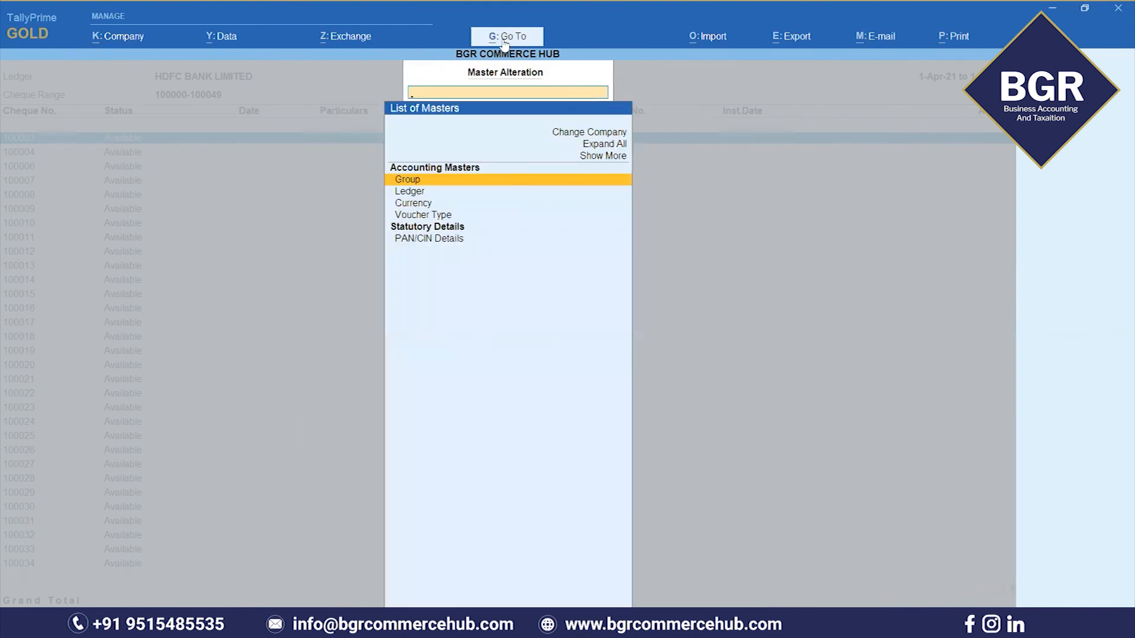
key(Down)
key(Down)
key(Down)
key(Return)
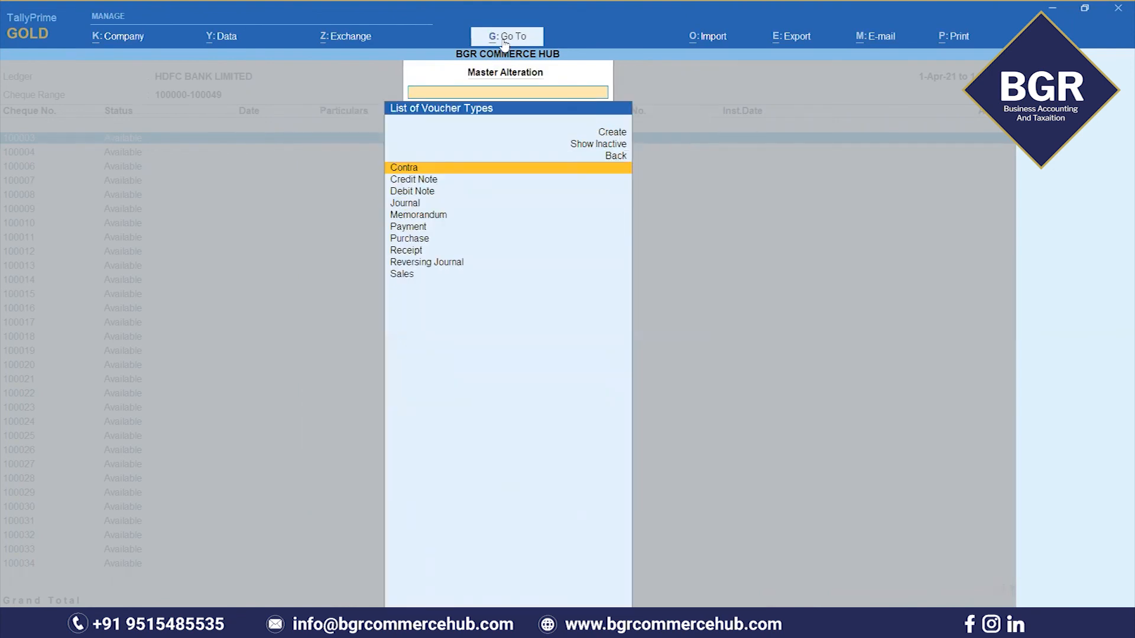
Step: Set Allow zero-valued transactions to Yes in the Payment voucher type, save it and return to the available cheque list
key(Down)
key(Down)
key(Down)
key(Down)
key(Down)
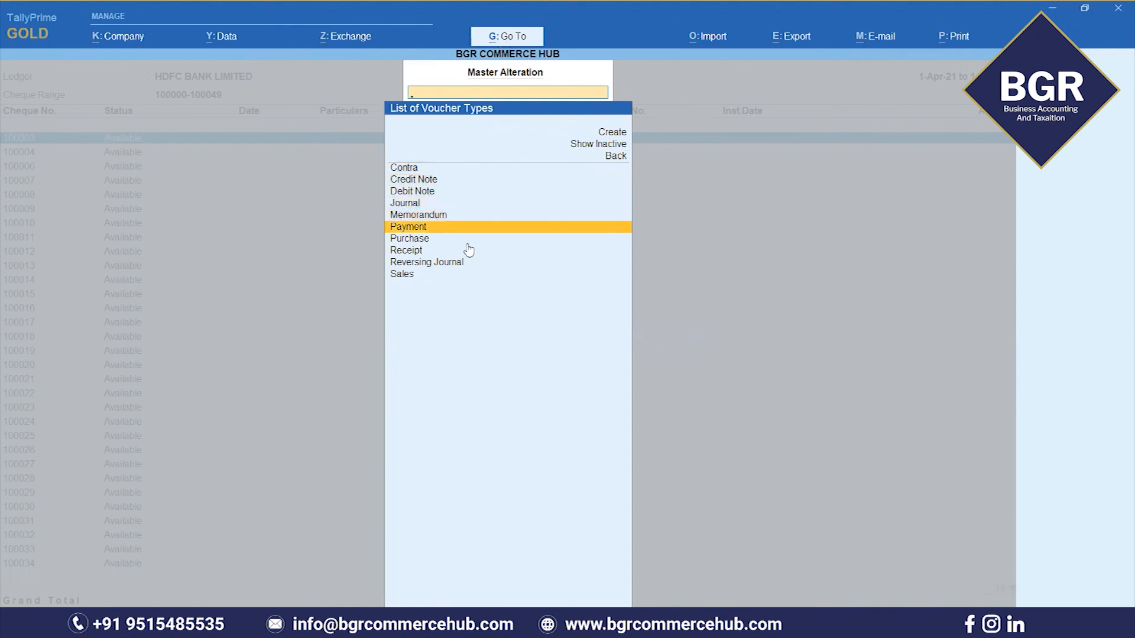
key(Return)
key(Return)
key(Return)
key(Return)
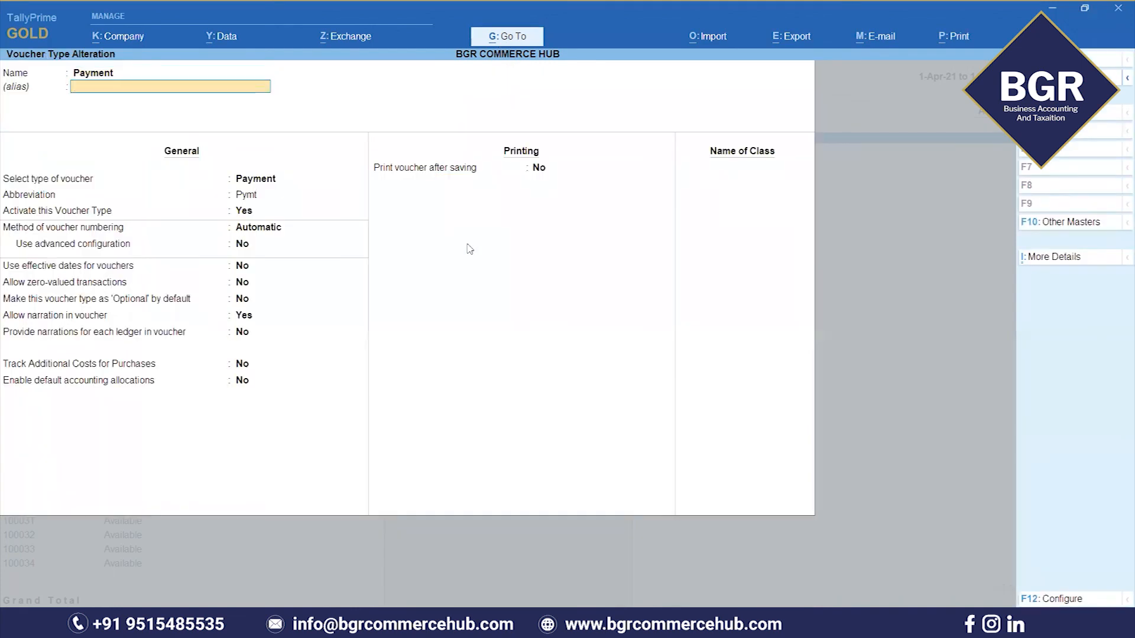
key(Return)
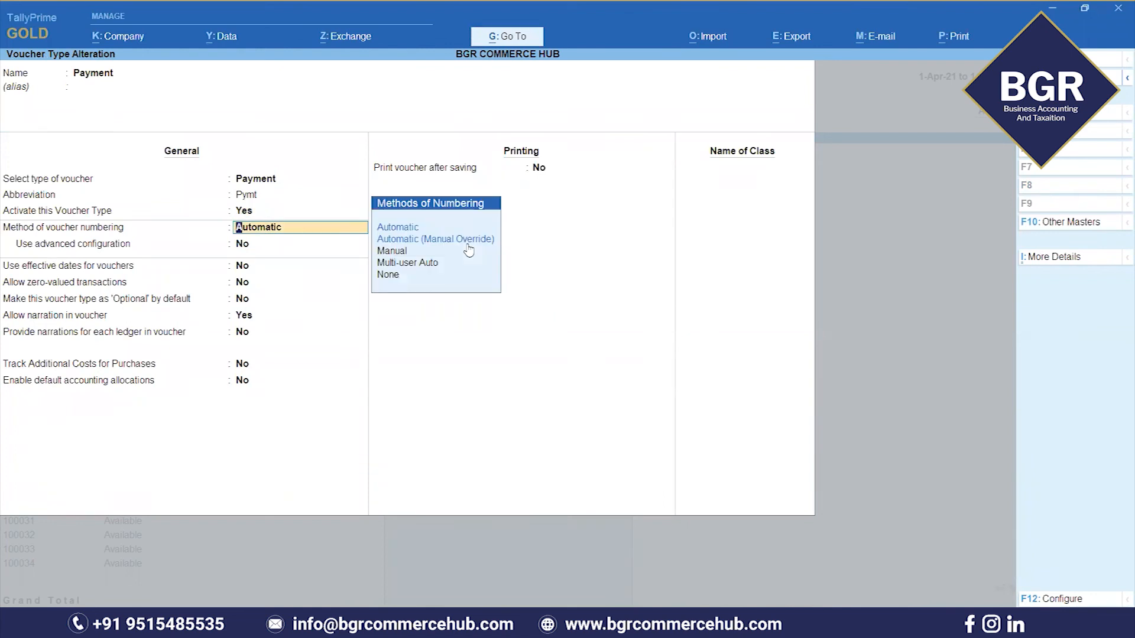
key(Return)
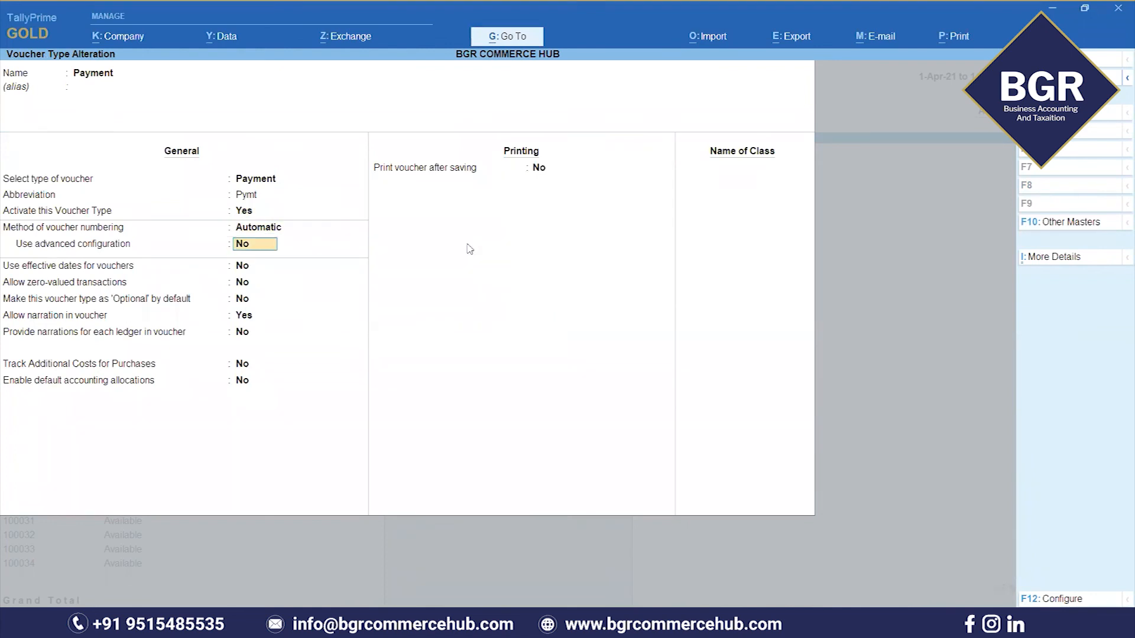
key(Return)
key(Return)
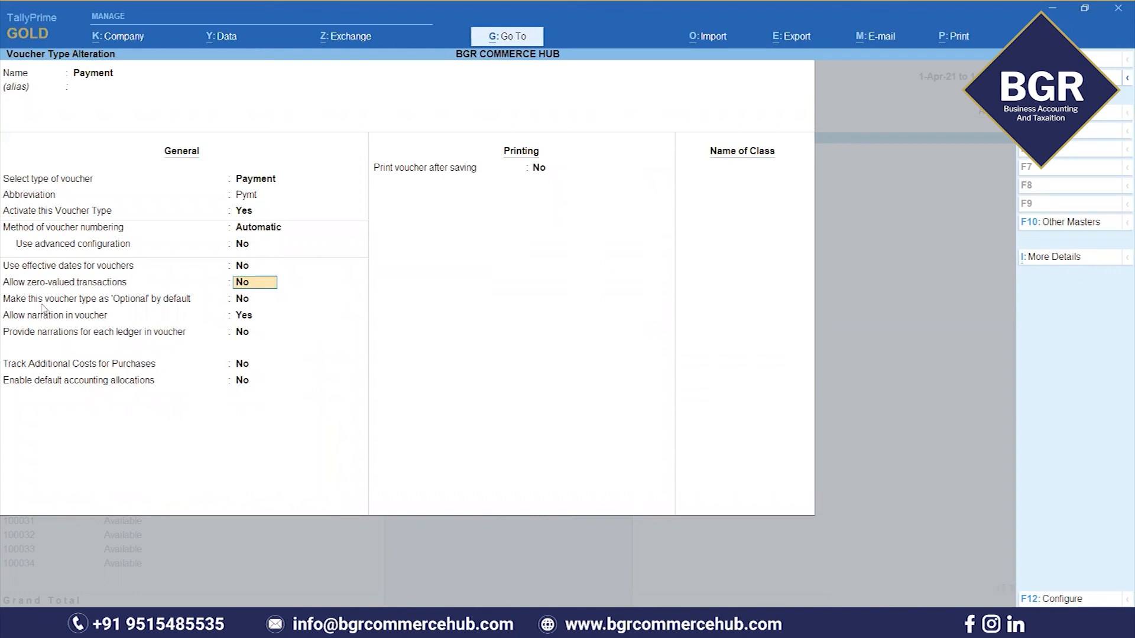
text(yes)
key(Return)
key(ctrl+a)
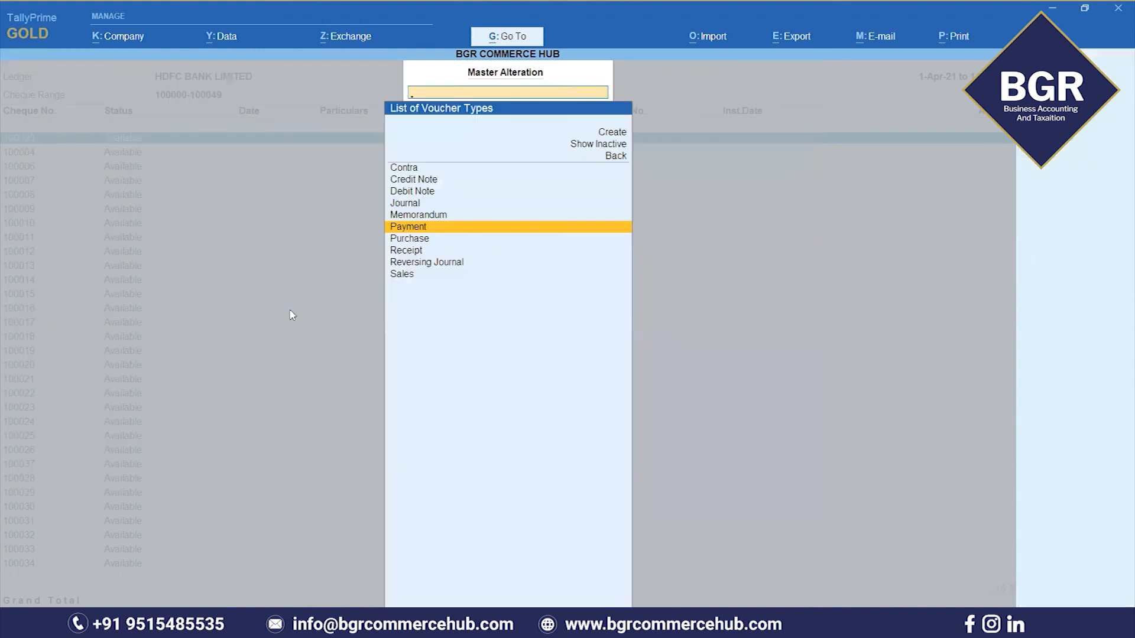
key(Escape)
key(Escape)
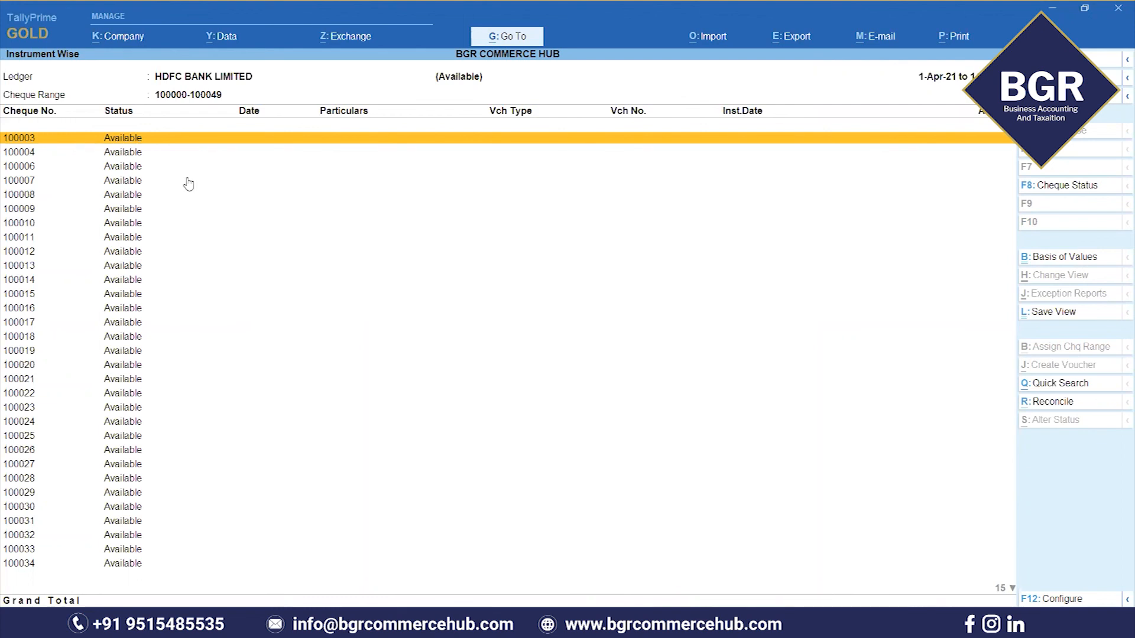
Step: Set the status of the first available HDFC cheque to Blank Cheque so its payment voucher opens
key(space)
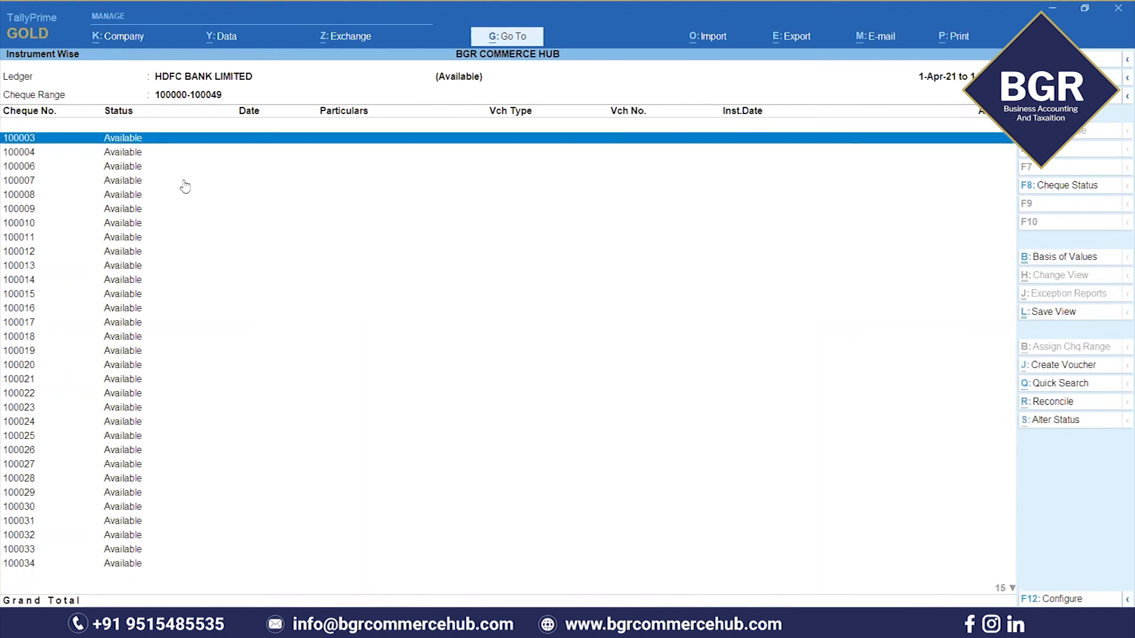
click(1049, 420)
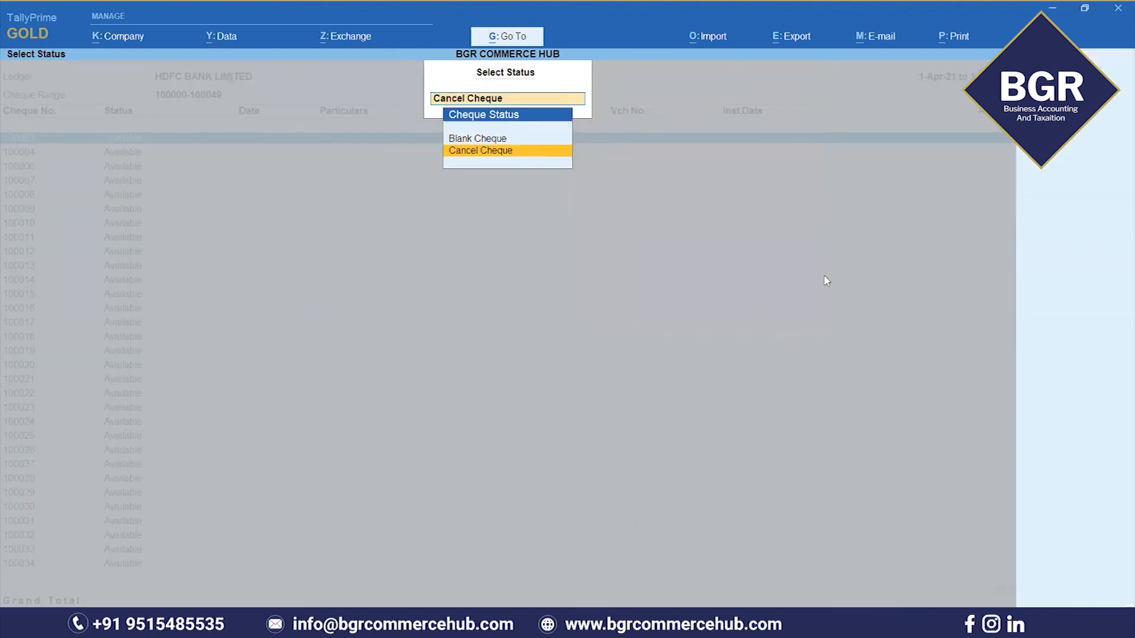
key(Up)
key(Return)
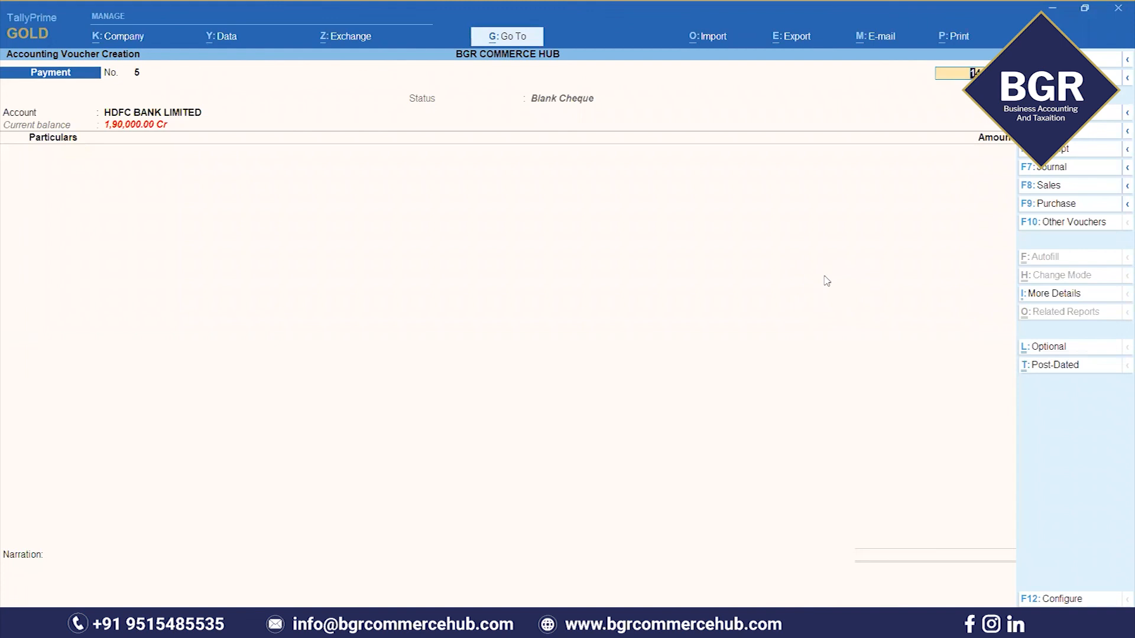
Step: Keep the voucher date and choose the payee's ledger in the particulars of the blank cheque payment, without an amount
key(Return)
key(Return)
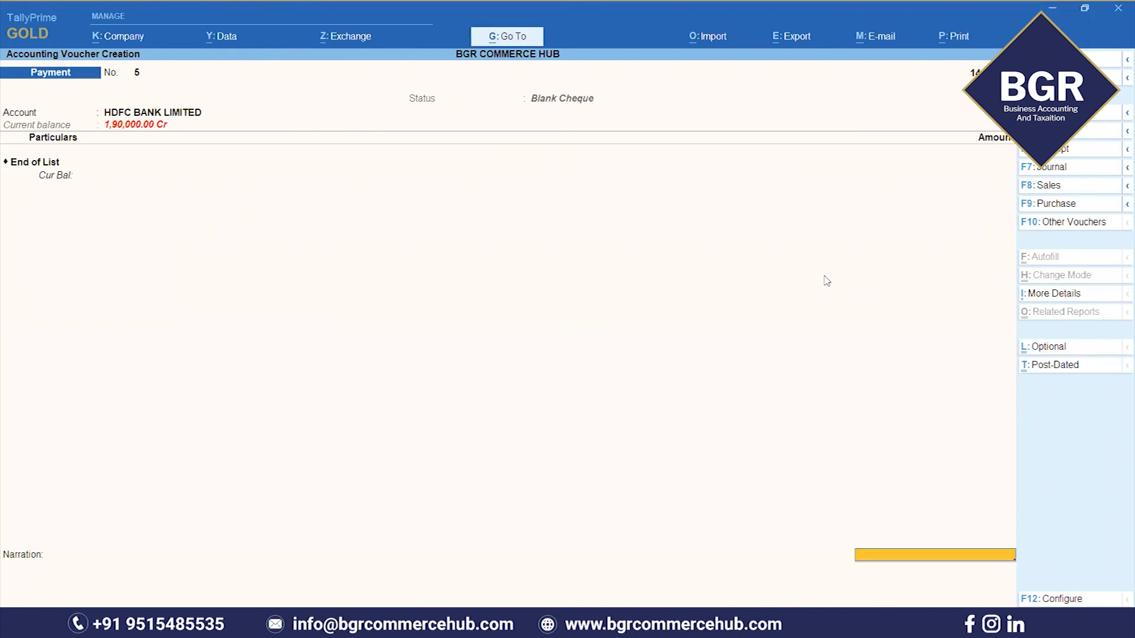
key(BackSpace)
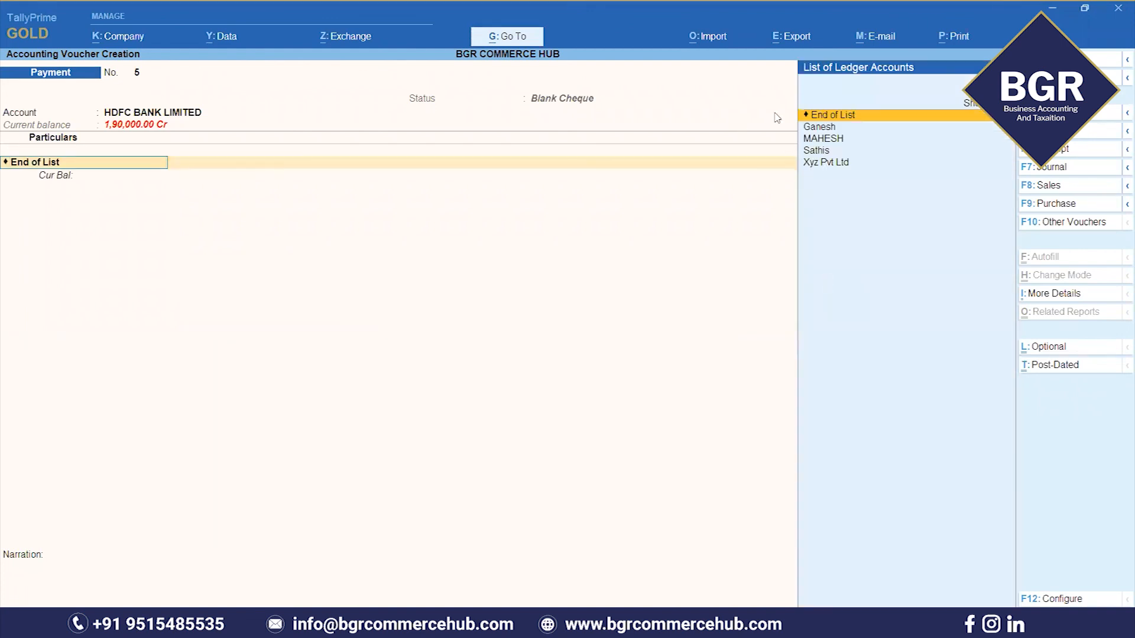
key(Down)
key(Down)
key(Down)
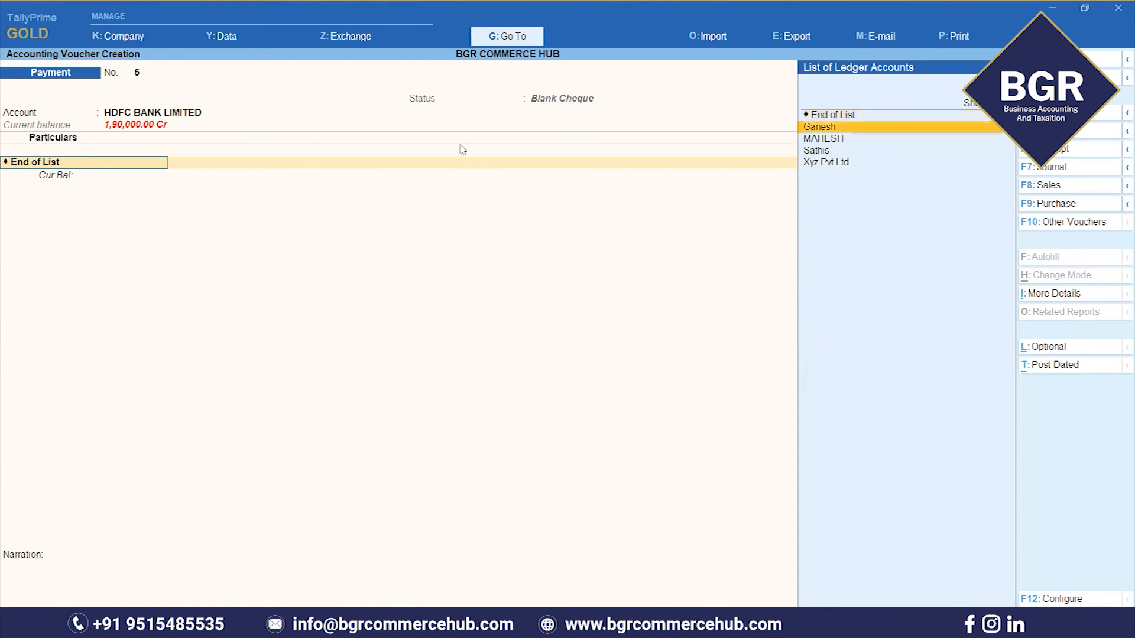
key(Return)
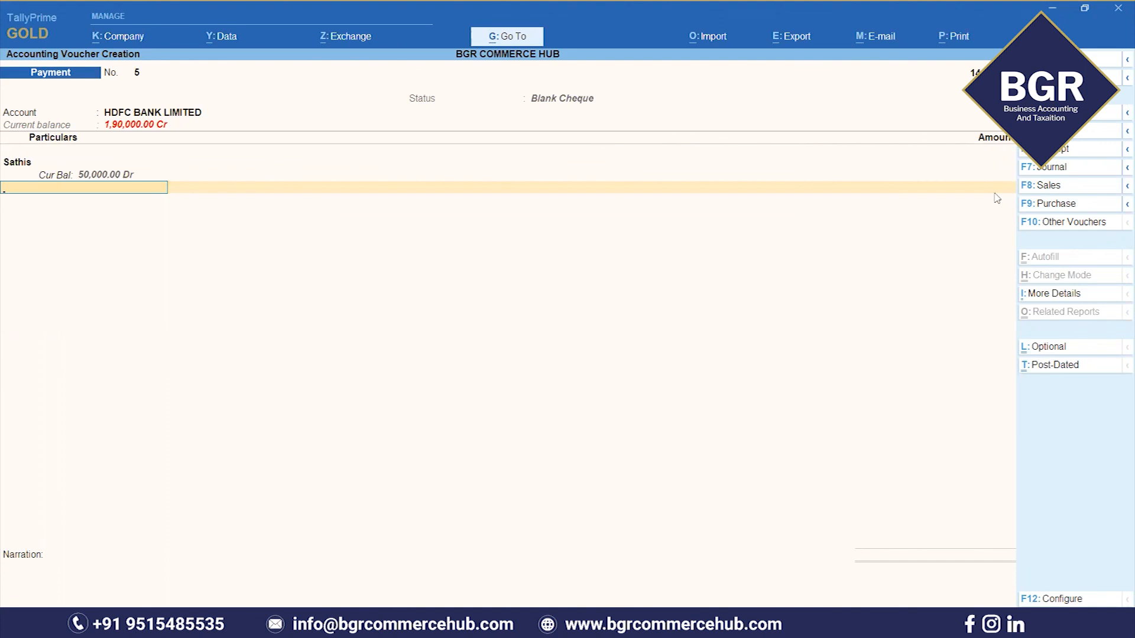
Step: Accept the cheque details and payee in the bank allocation, enter the remark "blank chque" and save the payment voucher
key(Return)
key(Return)
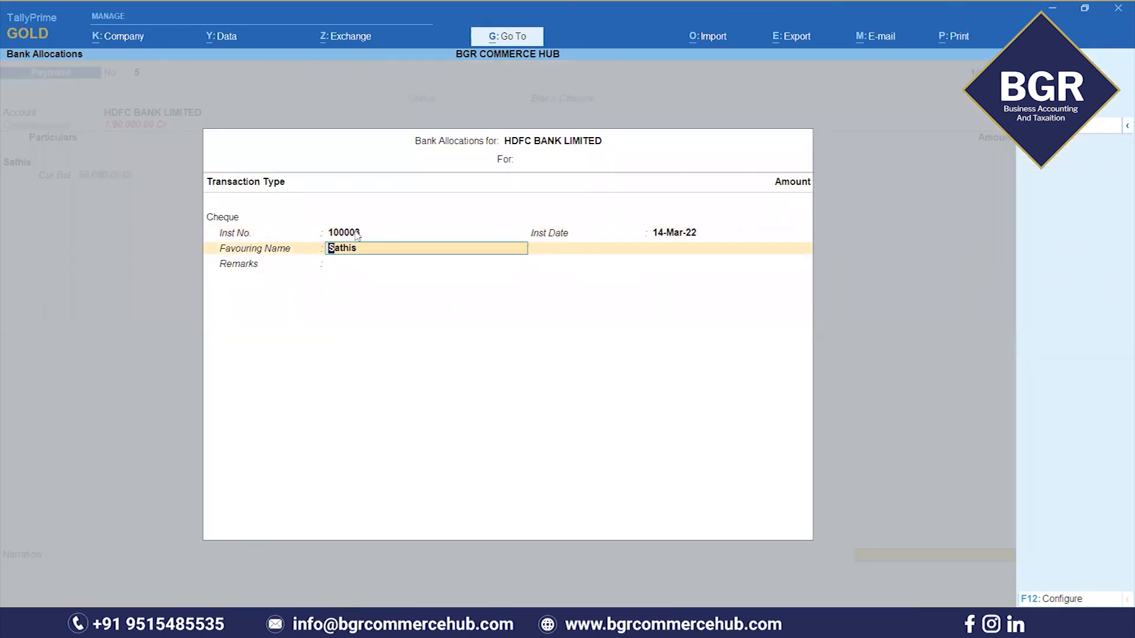
key(Return)
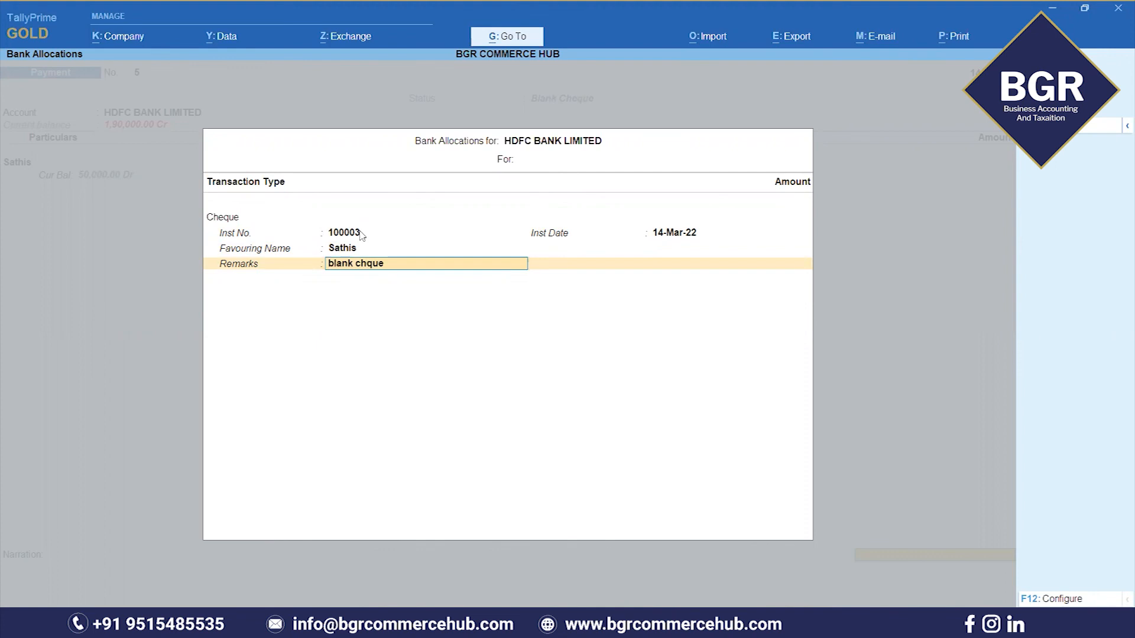
text(blank chque)
key(Return)
key(Return)
key(Return)
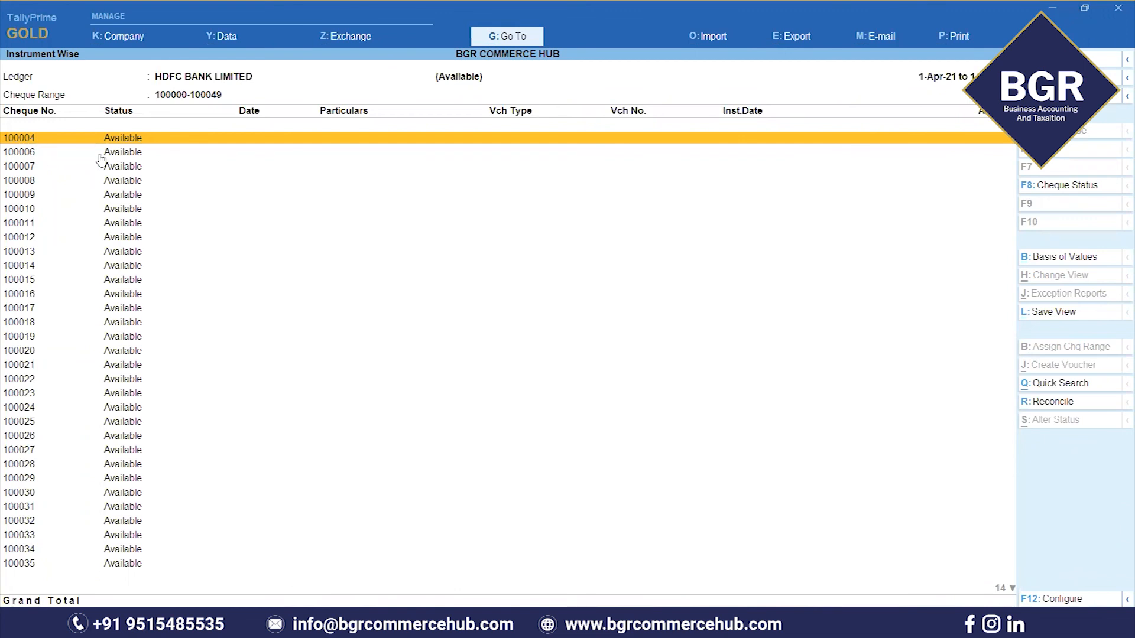
Step: Examine the blank cheque entry of HDFC BANK LIMITED through the cheque register, and exit the register to Display More Reports
key(Escape)
key(Escape)
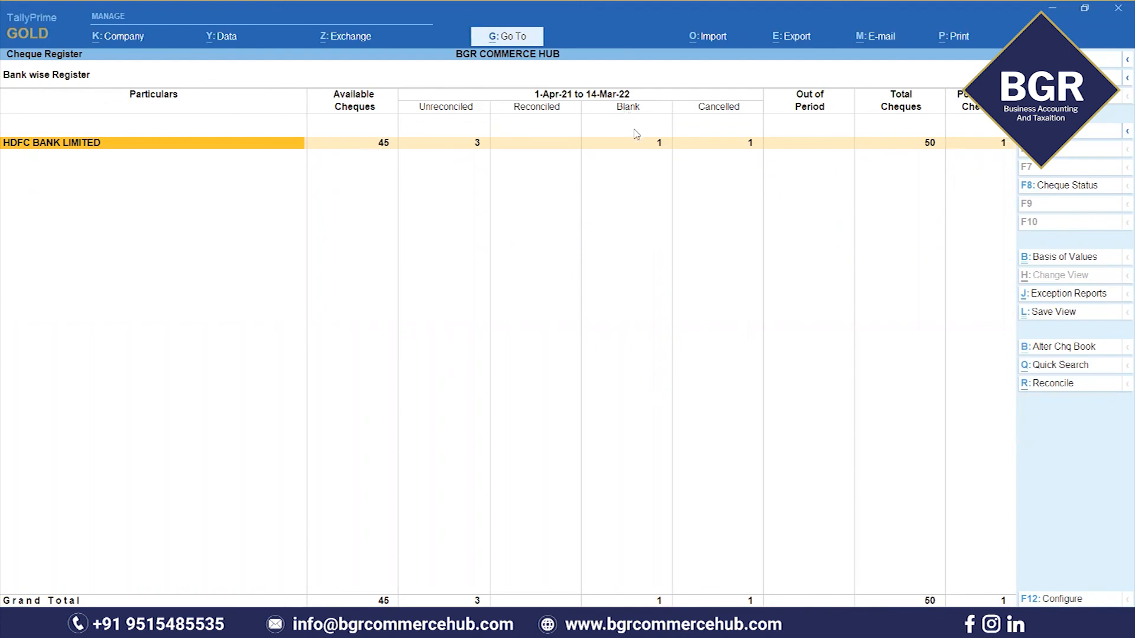
key(Right)
key(Right)
key(Right)
key(Right)
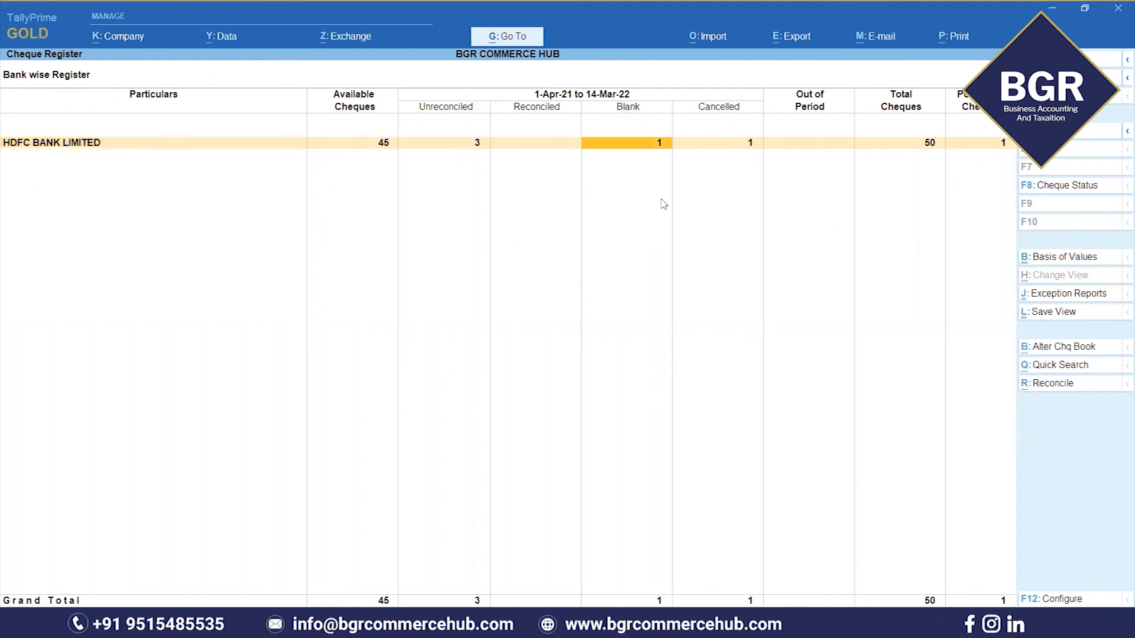
key(Return)
key(Return)
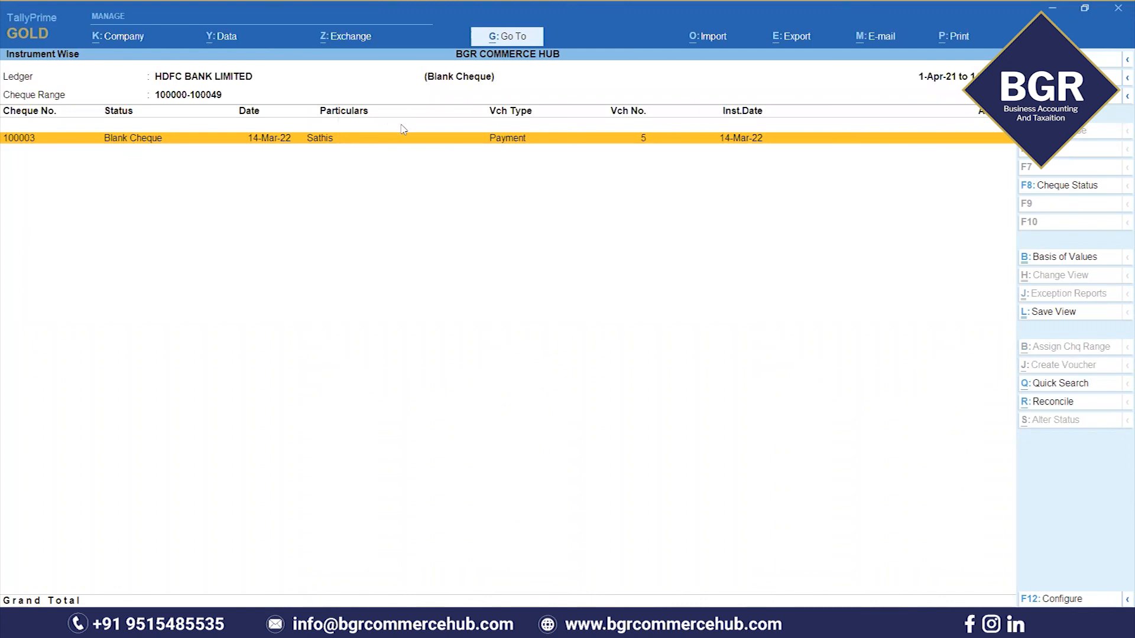
key(Escape)
key(Escape)
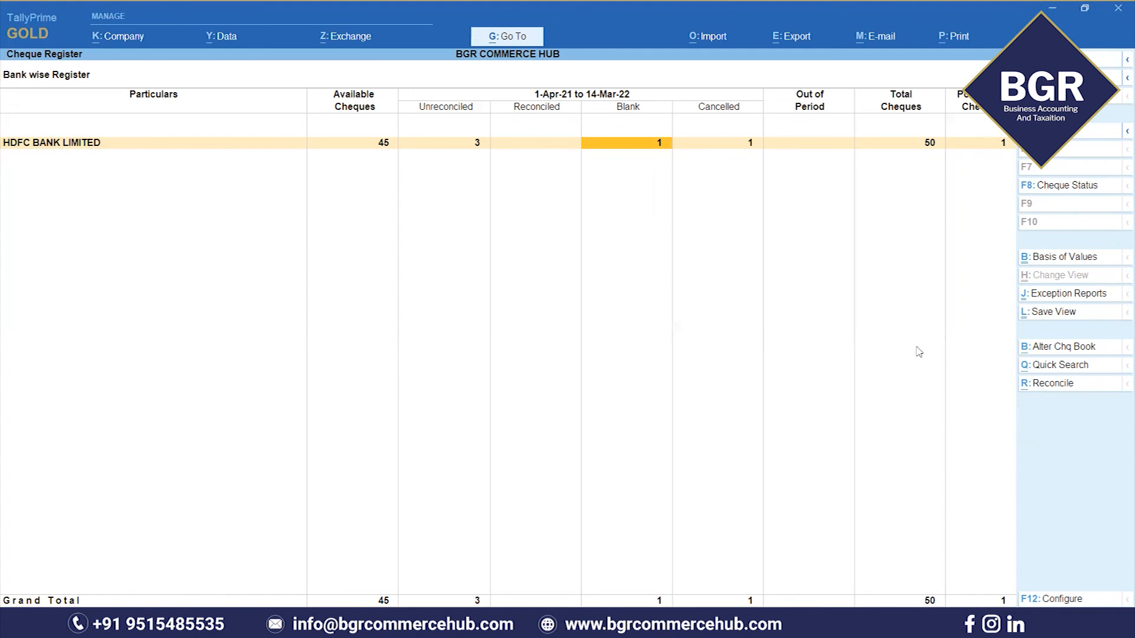
key(Escape)
key(Escape)
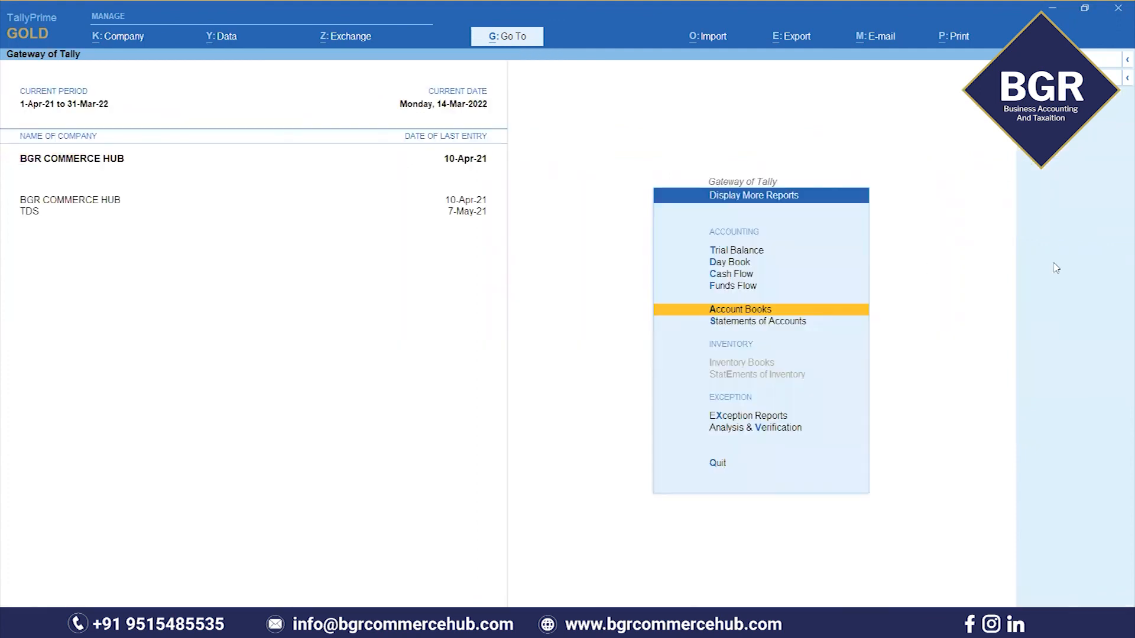
Step: Switch to the Excel workbook and select cell F82 below the blank cheque notes
key(alt+Tab)
click(648, 383)
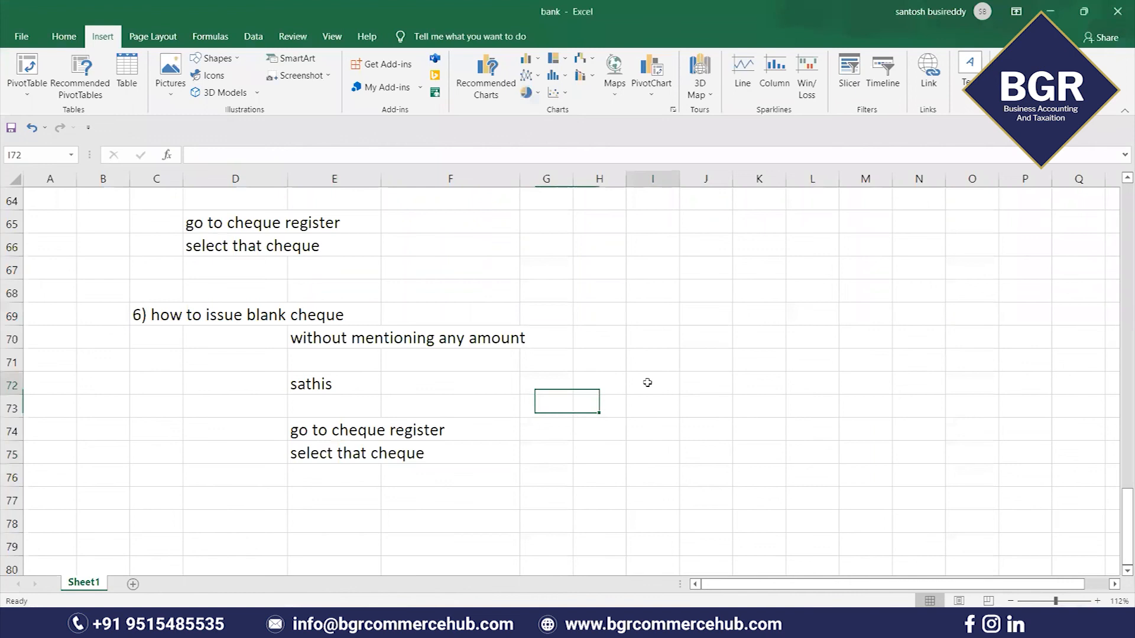
scroll(302, 504, down, 3)
click(432, 398)
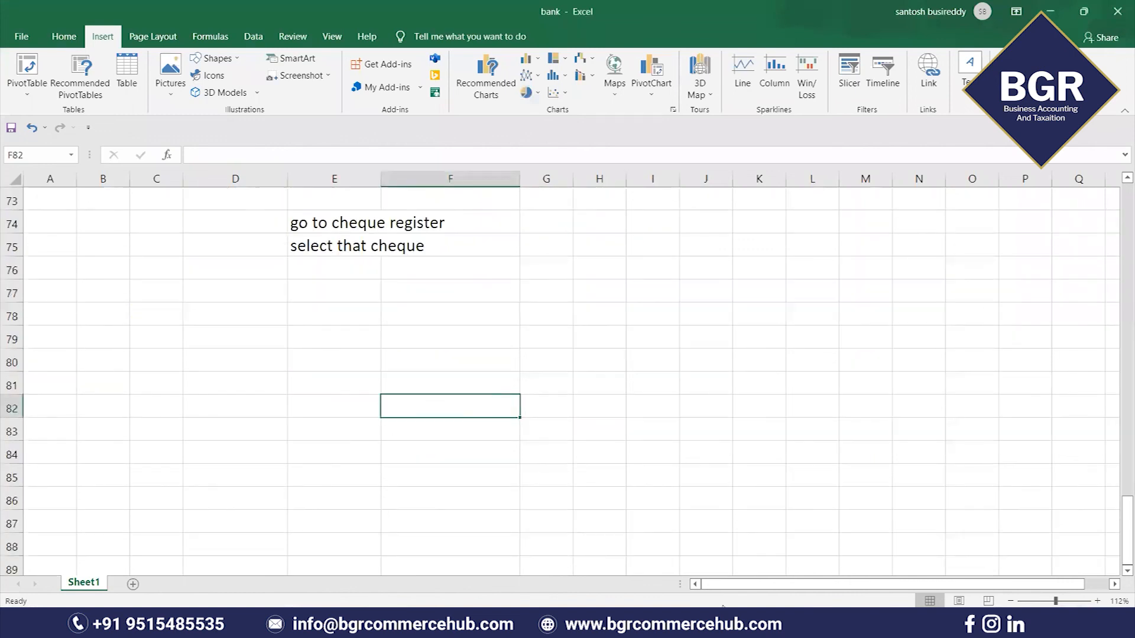